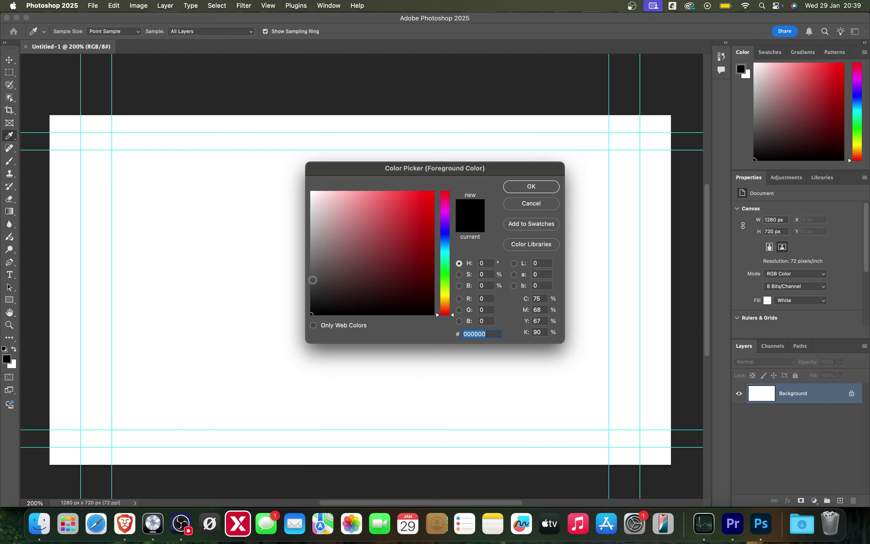
# Set the foreground colour to bright blue, hex 0054ff
pyautogui.click(447, 237)
pyautogui.moveTo(448, 236); pyautogui.dragTo(448, 239)
pyautogui.moveTo(420, 201); pyautogui.dragTo(434, 191)
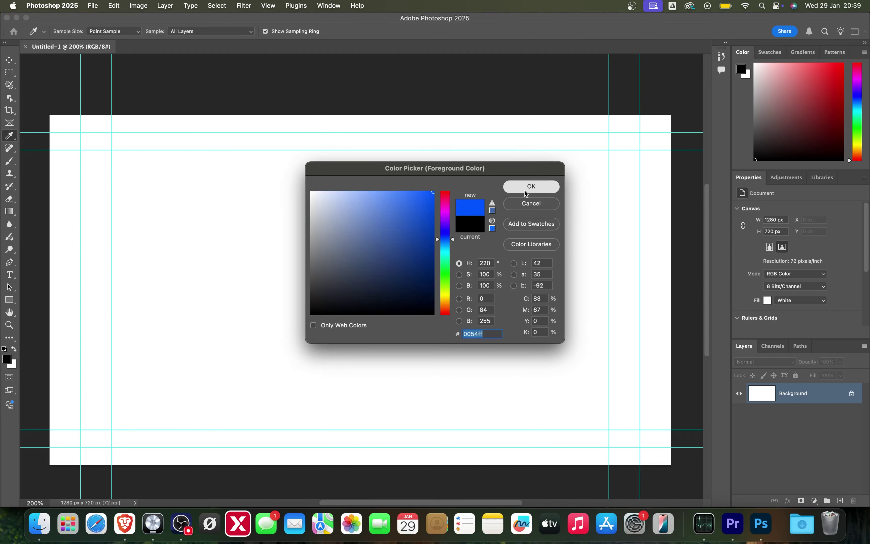
pyautogui.click(524, 190)
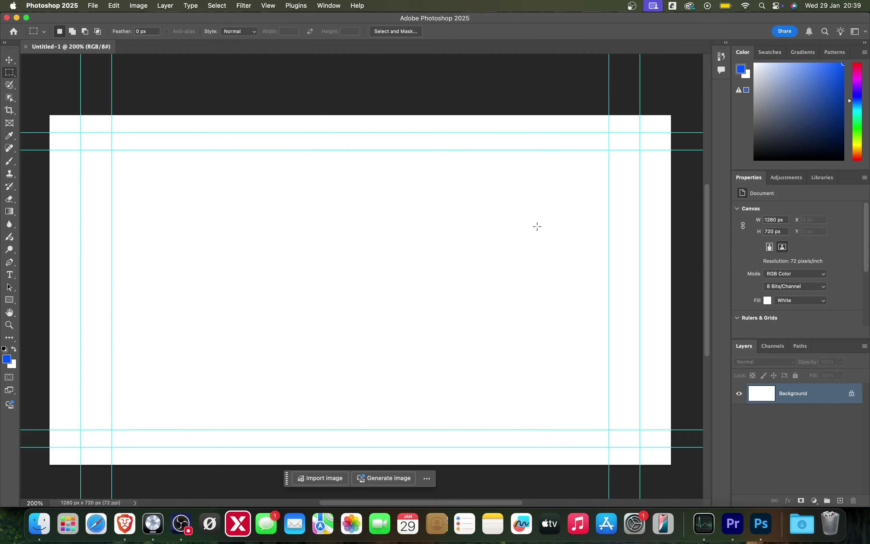
# Fill the white Background layer with the blue foreground colour
pyautogui.click(114, 5)
pyautogui.click(134, 153)
pyautogui.click(500, 207)
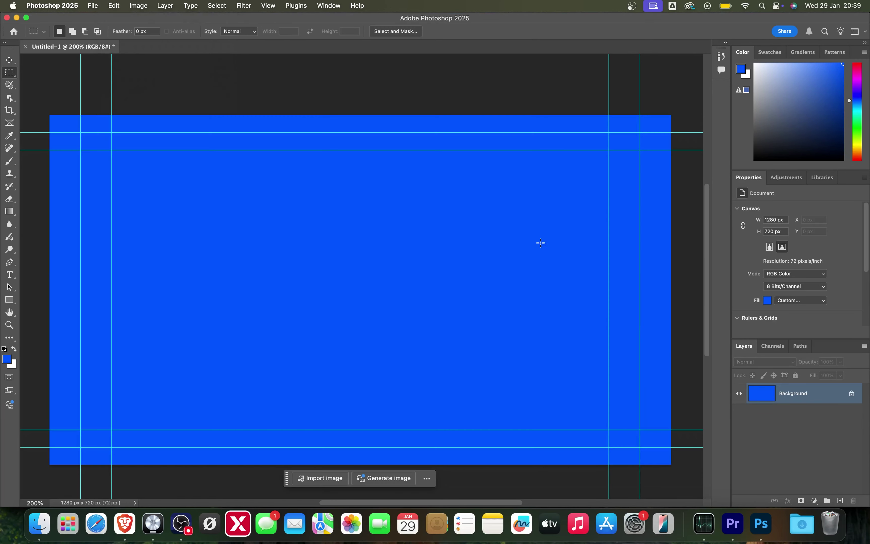
# Apply a custom Lens Correction vignette to the blue background with amount -52 and midpoint +21
pyautogui.click(248, 5)
pyautogui.click(267, 88)
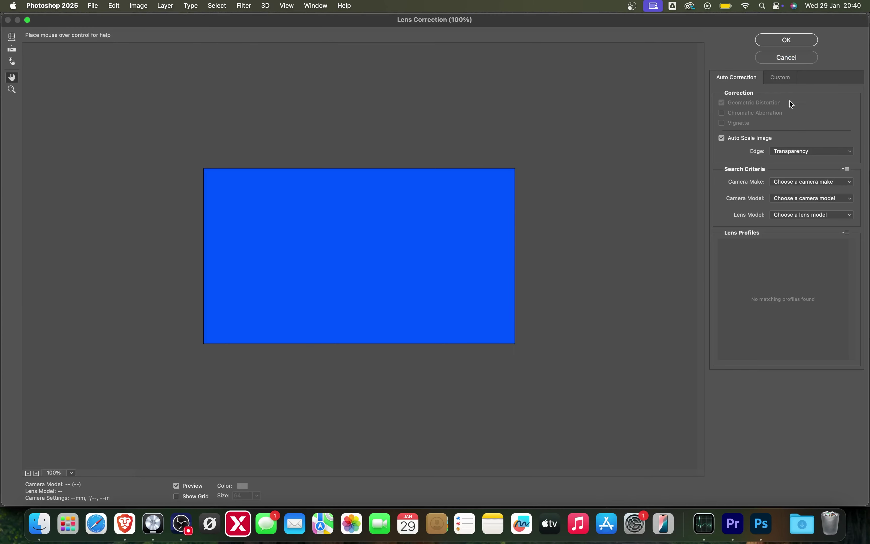
pyautogui.click(786, 82)
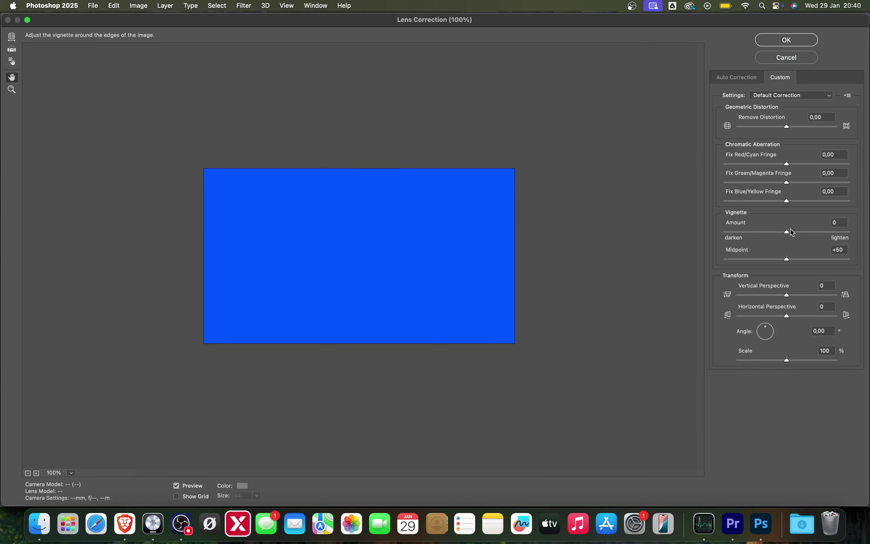
pyautogui.moveTo(788, 231); pyautogui.dragTo(757, 233)
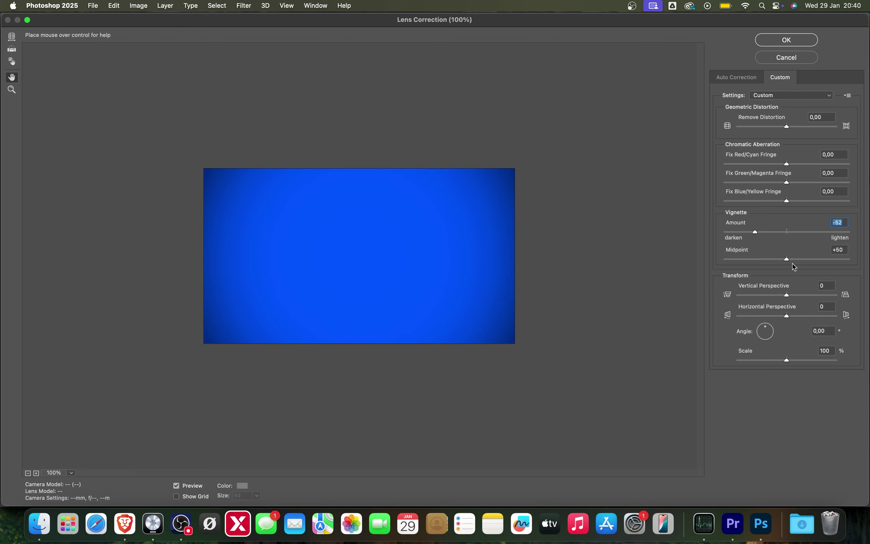
pyautogui.moveTo(787, 259); pyautogui.dragTo(750, 261)
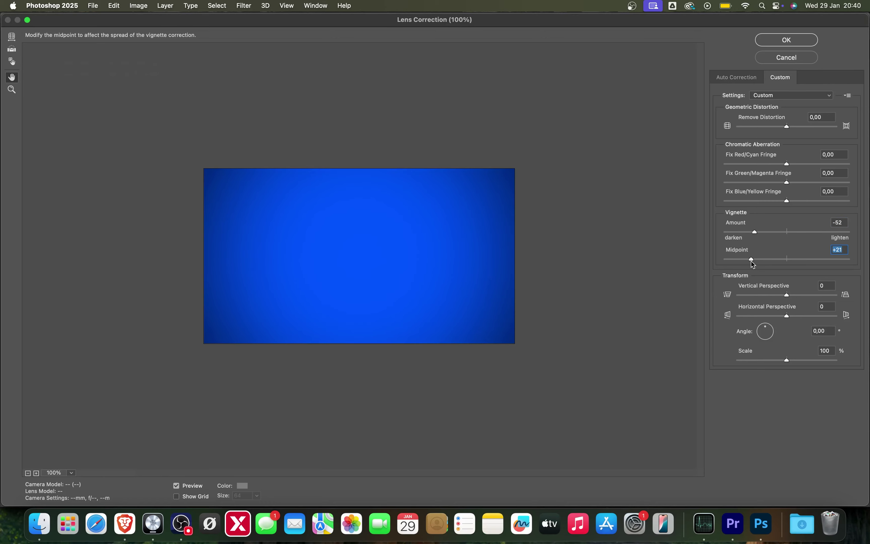
pyautogui.click(786, 40)
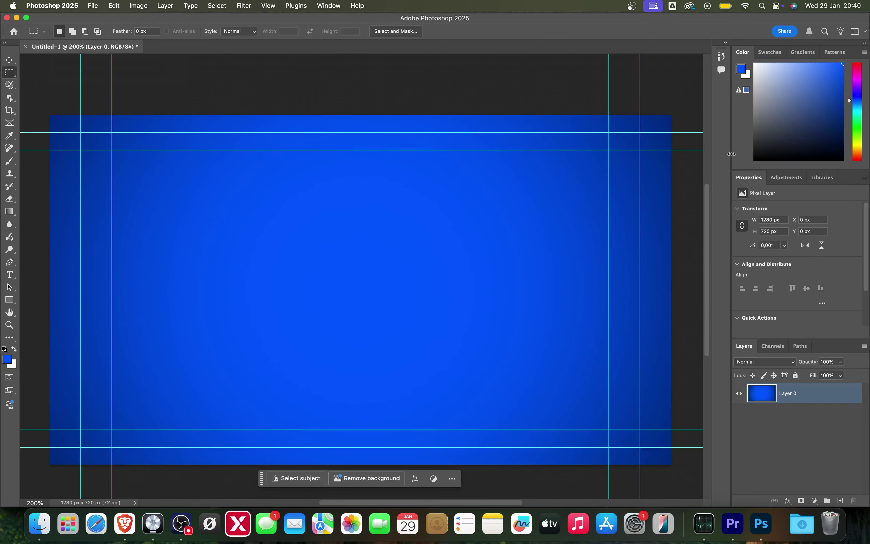
# Start saving the document under a new name and choose the Desktop folder Hafy on the Go > Tutorials > 20_Custom YouTube thumbnail in Photoshop
pyautogui.click(95, 10)
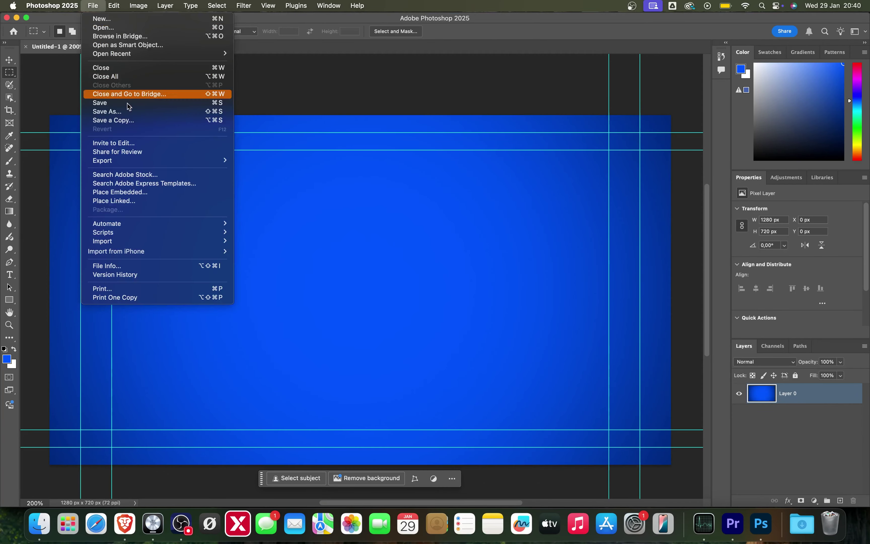
pyautogui.click(133, 115)
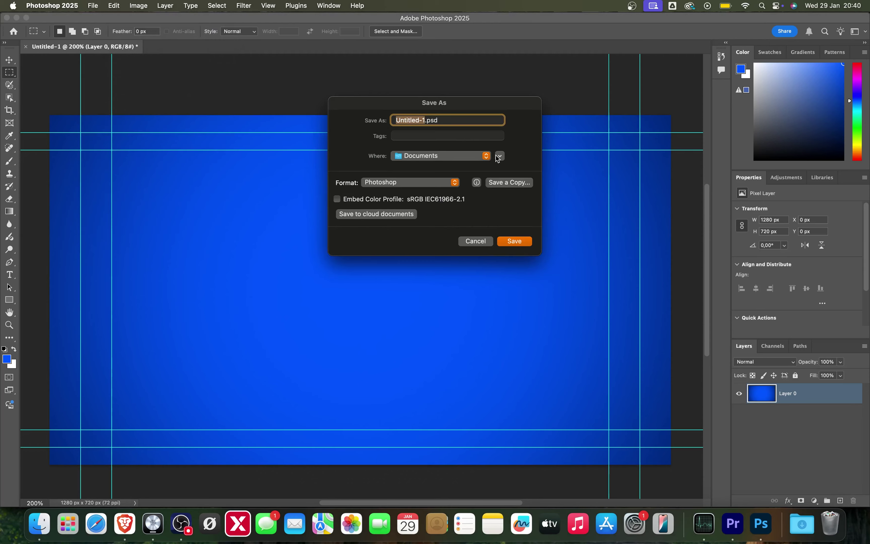
pyautogui.click(499, 156)
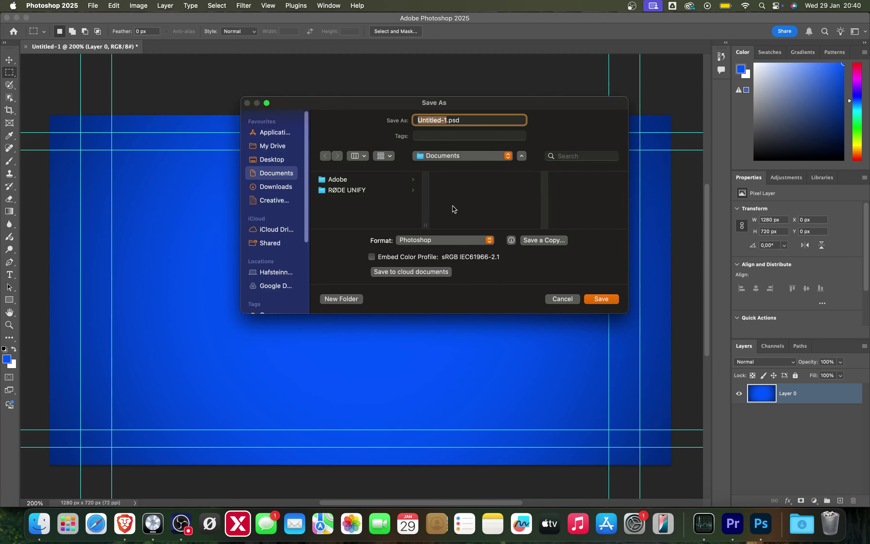
pyautogui.click(273, 159)
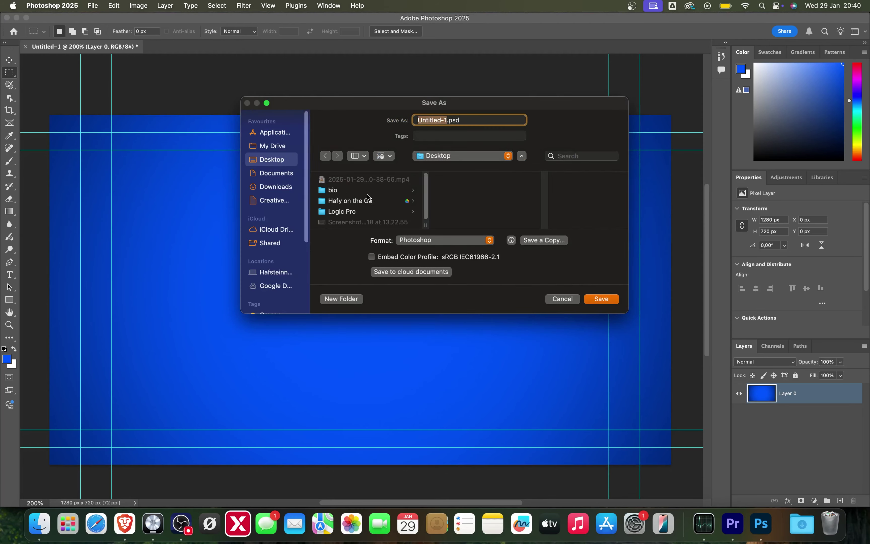
pyautogui.click(371, 203)
pyautogui.click(478, 202)
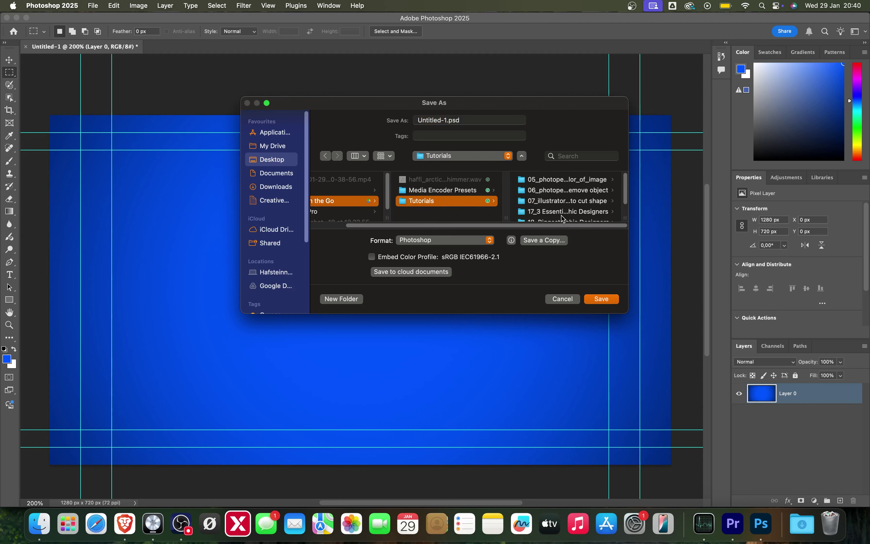
pyautogui.scroll(-3, 562, 216)
pyautogui.click(554, 213)
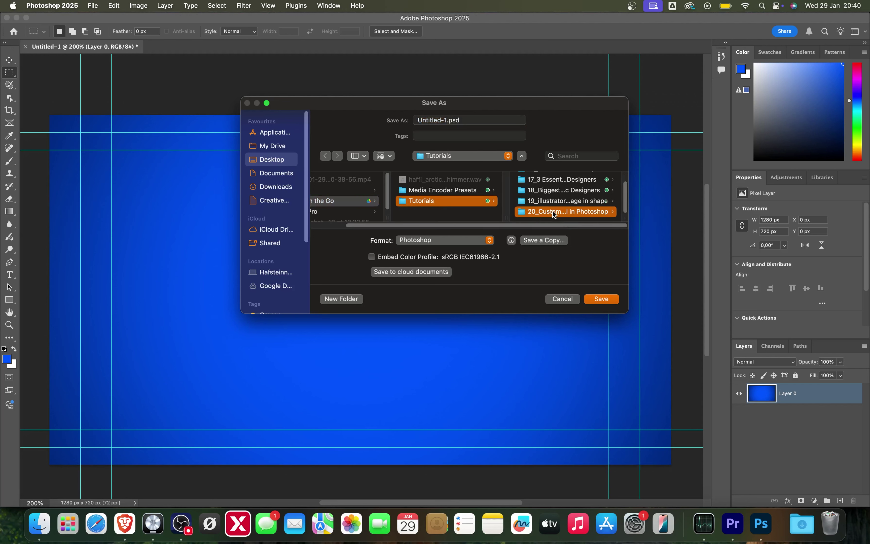
# Name the file custom_thumbnail.psd and save it, allowing Desktop folder access and keeping Maximize Compatibility on
pyautogui.click(447, 120)
pyautogui.moveTo(448, 121); pyautogui.dragTo(397, 120)
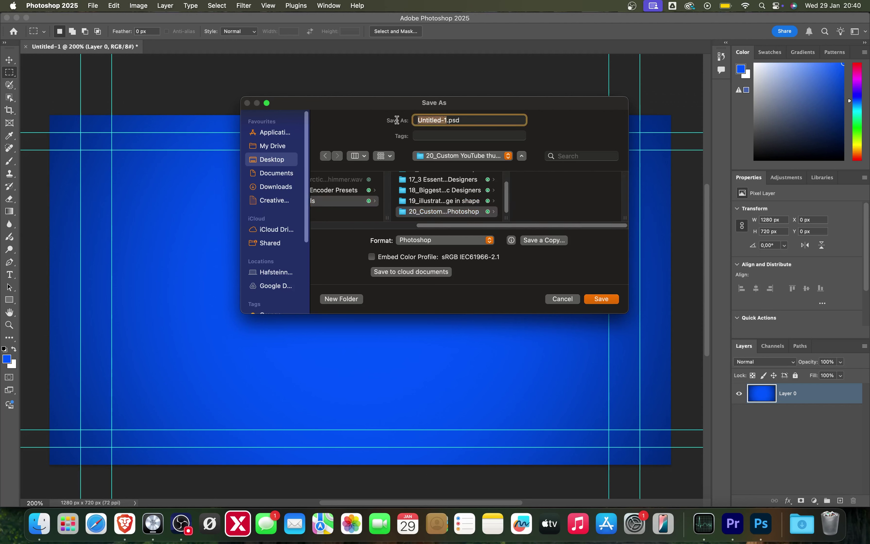
pyautogui.write('custom_thumbna')
pyautogui.press('Return')
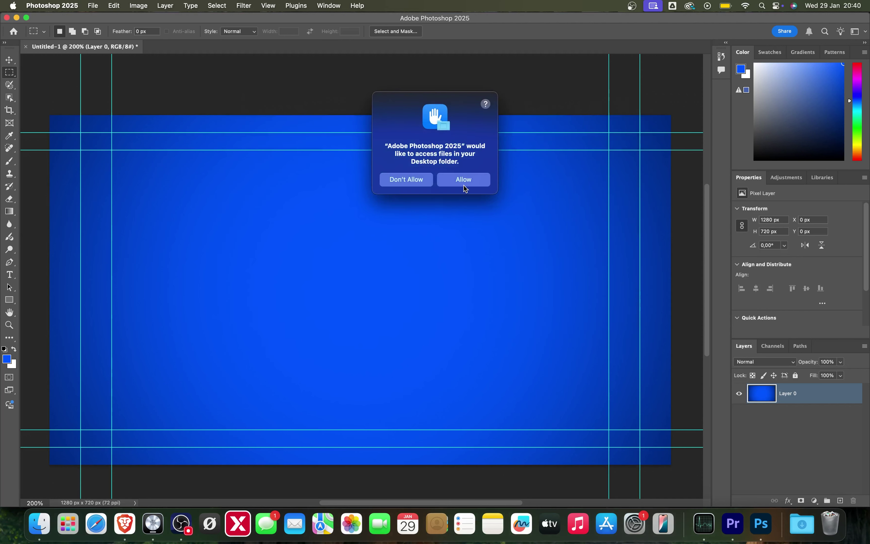
pyautogui.click(462, 182)
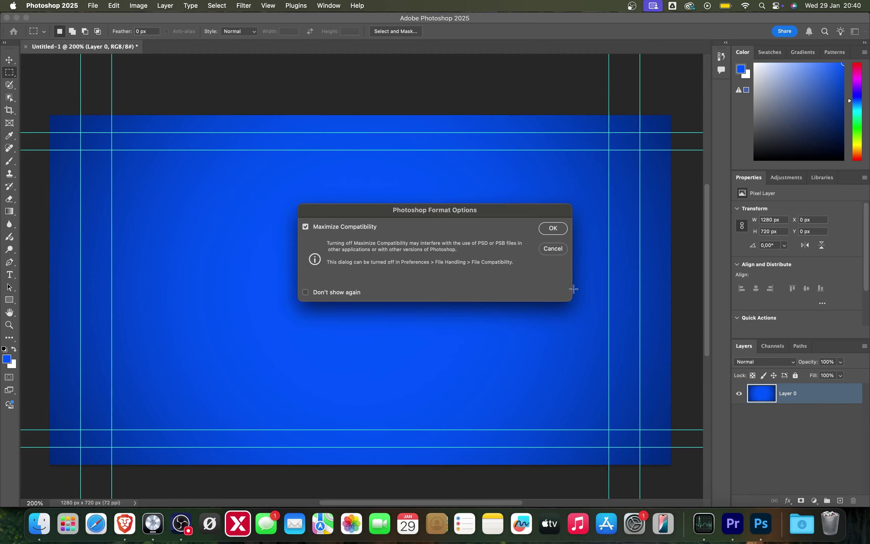
pyautogui.click(553, 229)
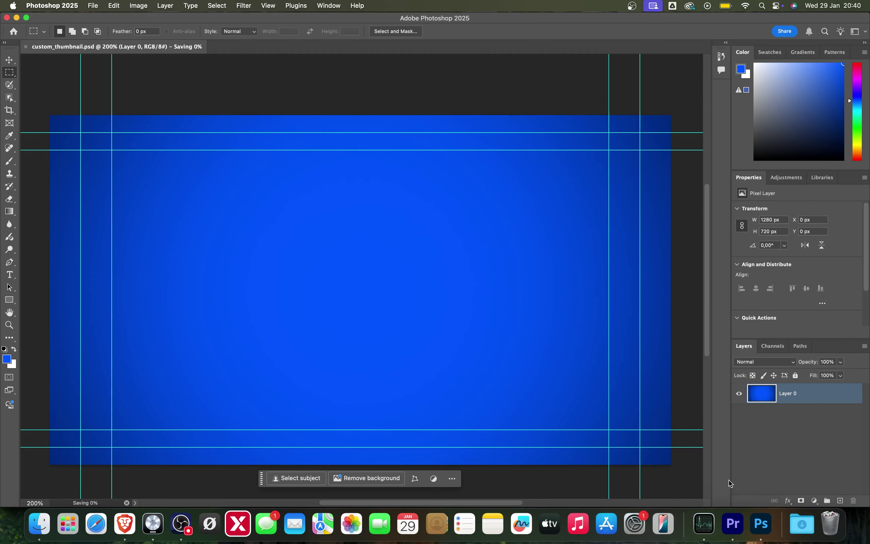
# Switch to Premiere Pro and export the current frame as a DPX still into the 20_Custom YouTube thumbnail in Photoshop folder
pyautogui.click(743, 521)
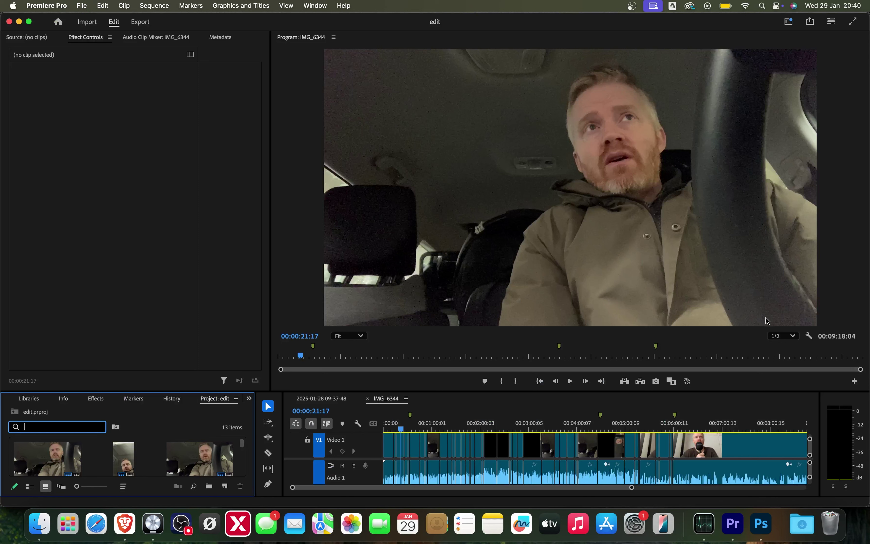
pyautogui.click(655, 382)
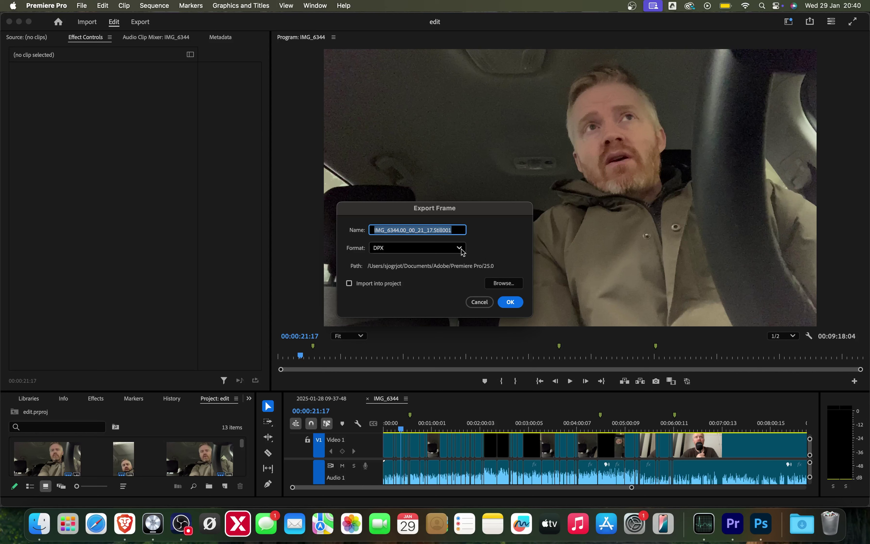
pyautogui.click(518, 284)
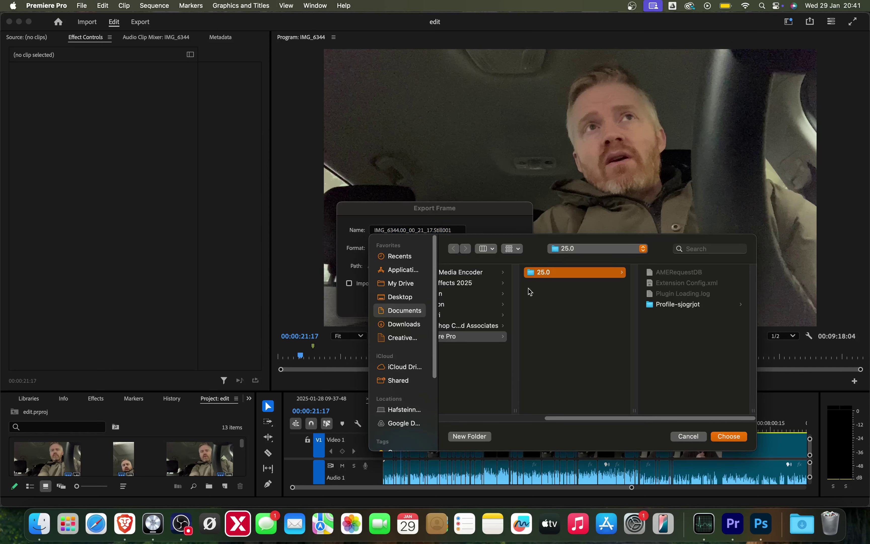
pyautogui.moveTo(583, 416); pyautogui.dragTo(477, 410)
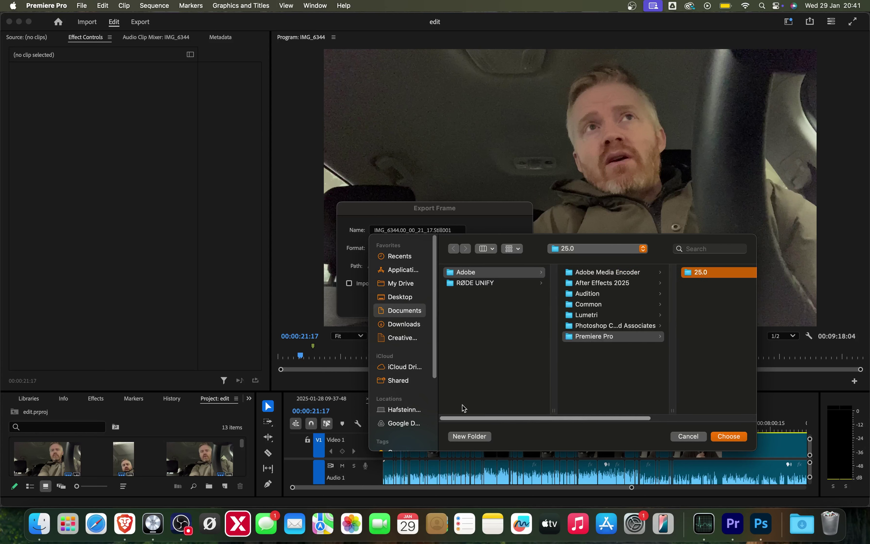
pyautogui.click(400, 298)
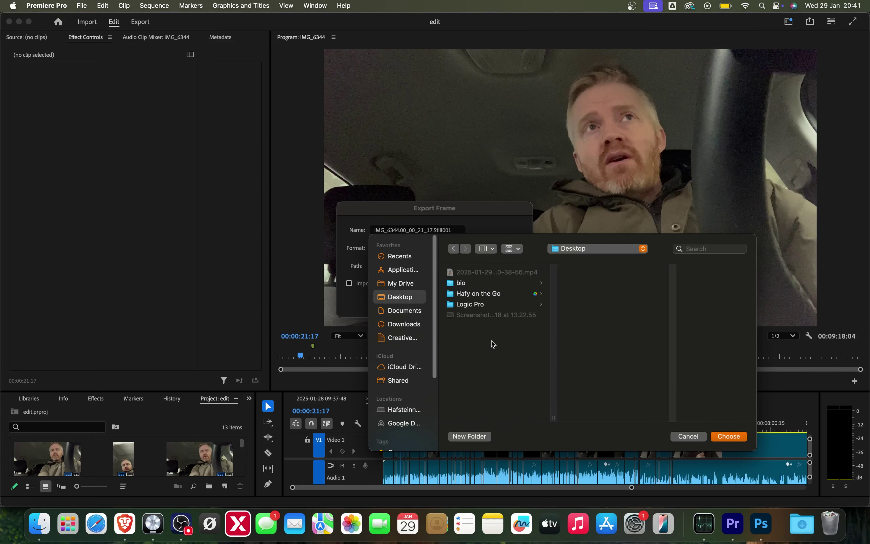
pyautogui.click(486, 298)
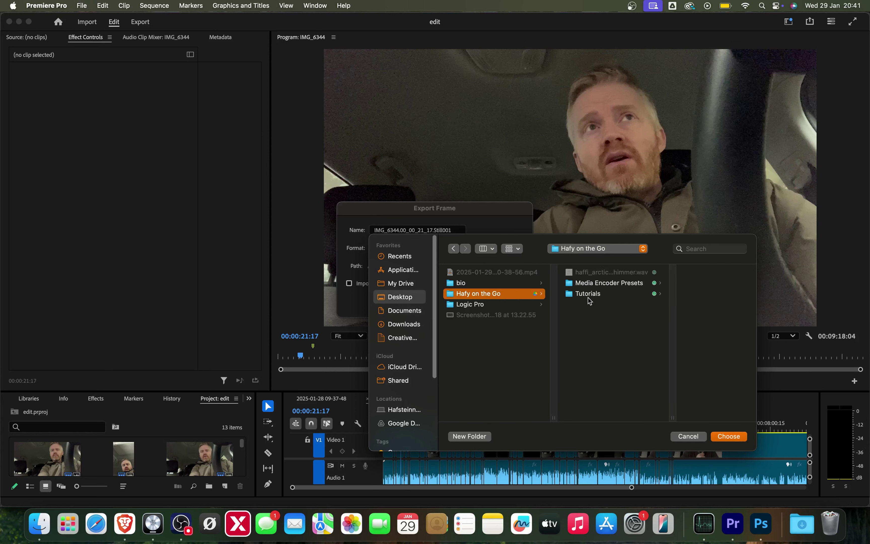
pyautogui.click(590, 297)
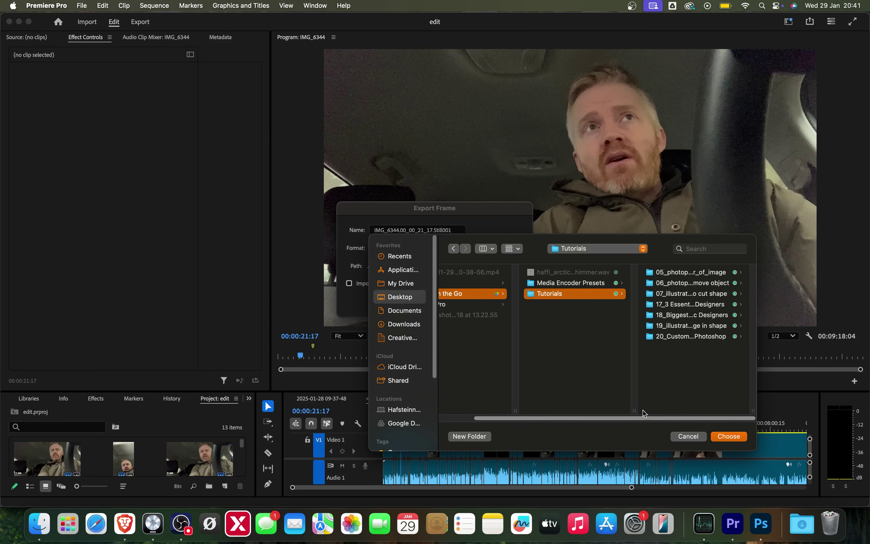
pyautogui.click(667, 339)
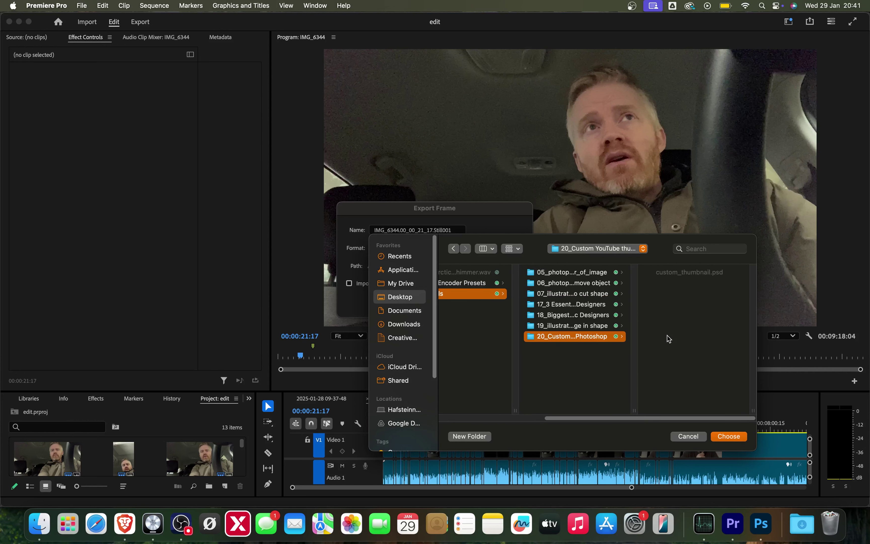
pyautogui.moveTo(539, 244); pyautogui.dragTo(442, 155)
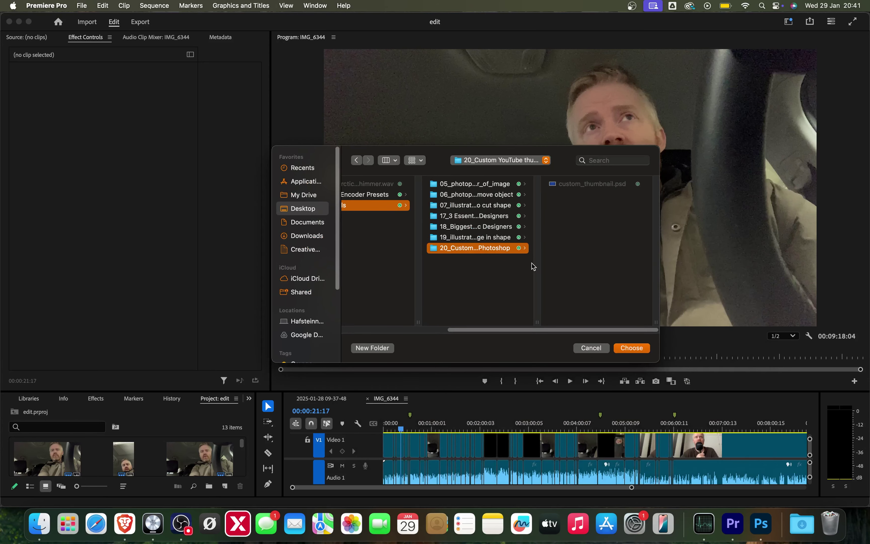
pyautogui.click(631, 349)
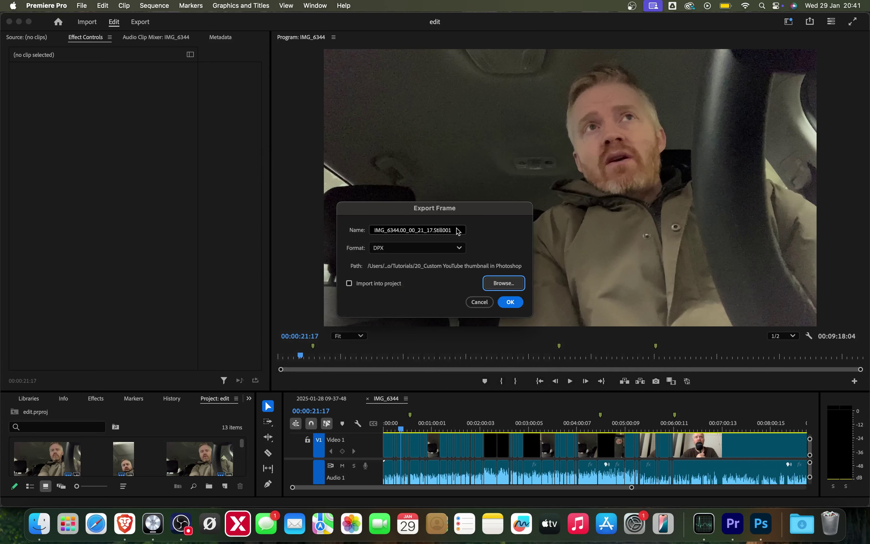
pyautogui.click(513, 302)
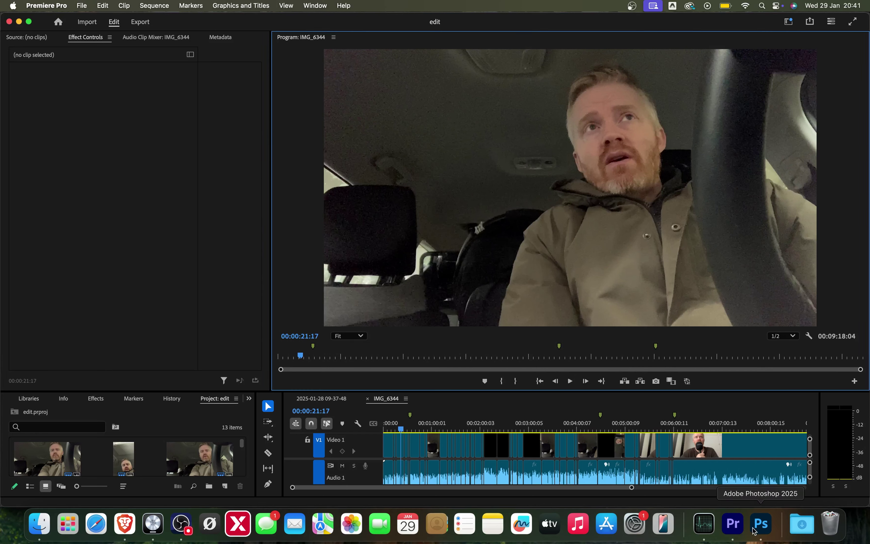
# Switch back to Photoshop and open the exported still IMG_6344.00_00_21_17.Still001.dpx from the thumbnail folder
pyautogui.click(760, 524)
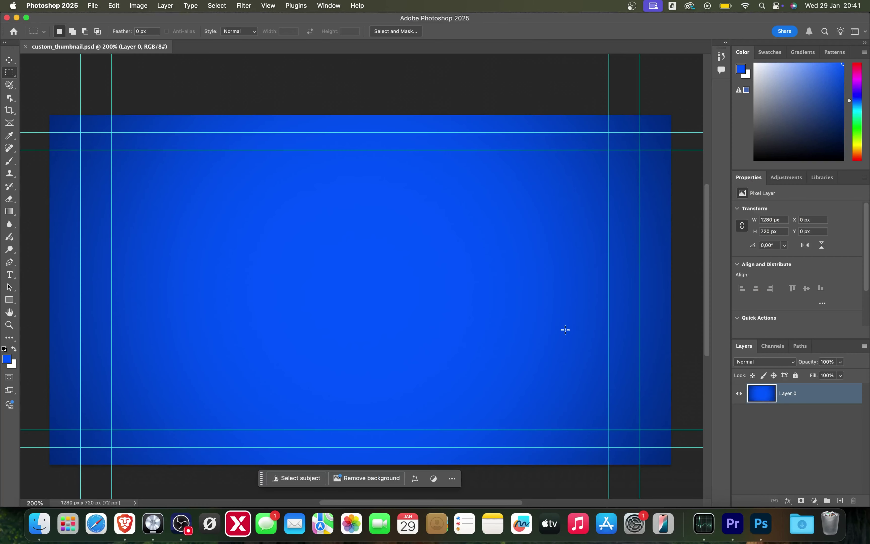
pyautogui.click(103, 6)
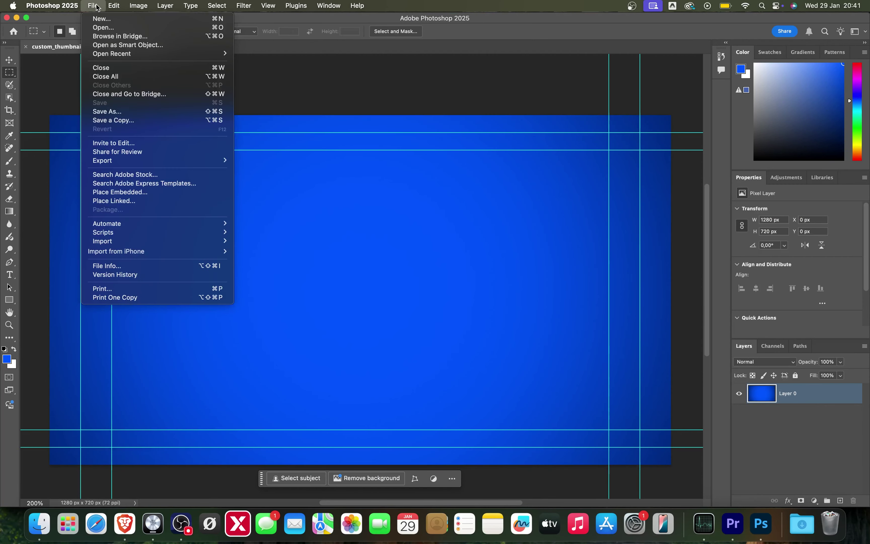
pyautogui.click(115, 27)
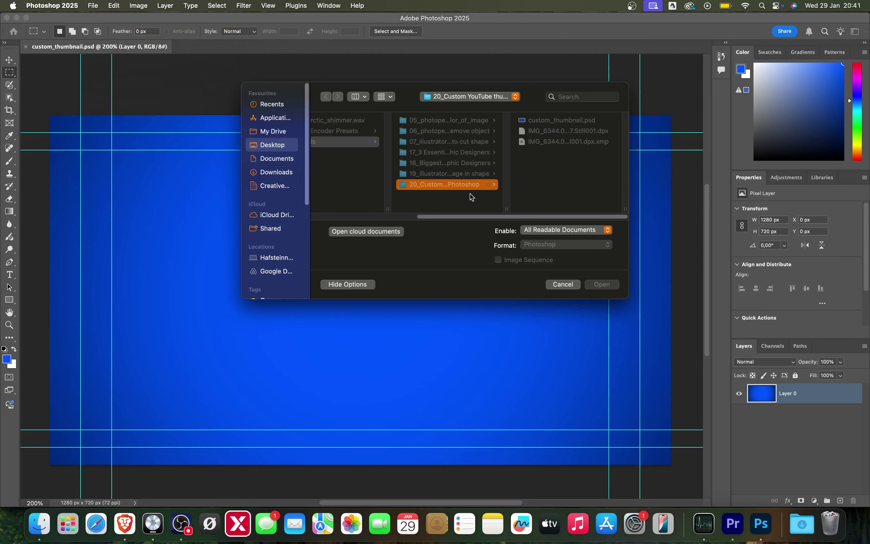
pyautogui.click(556, 131)
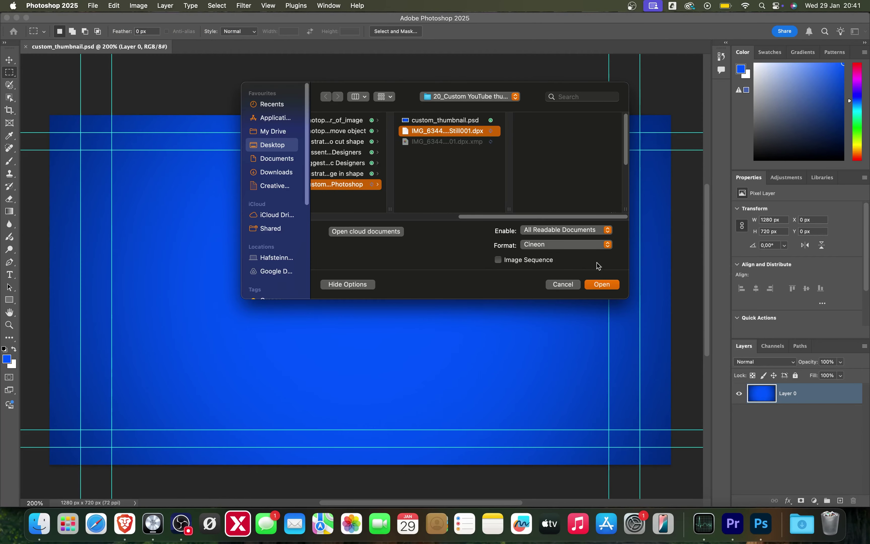
pyautogui.click(590, 287)
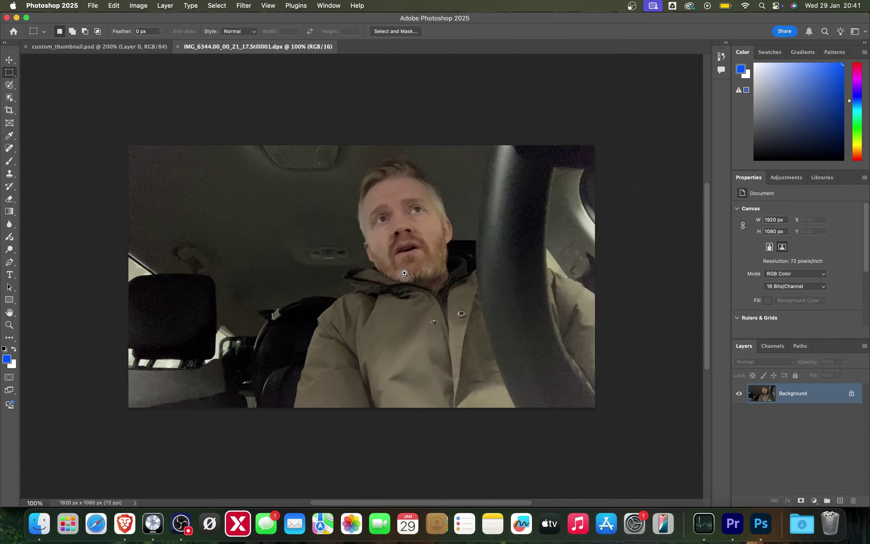
pyautogui.click(413, 276)
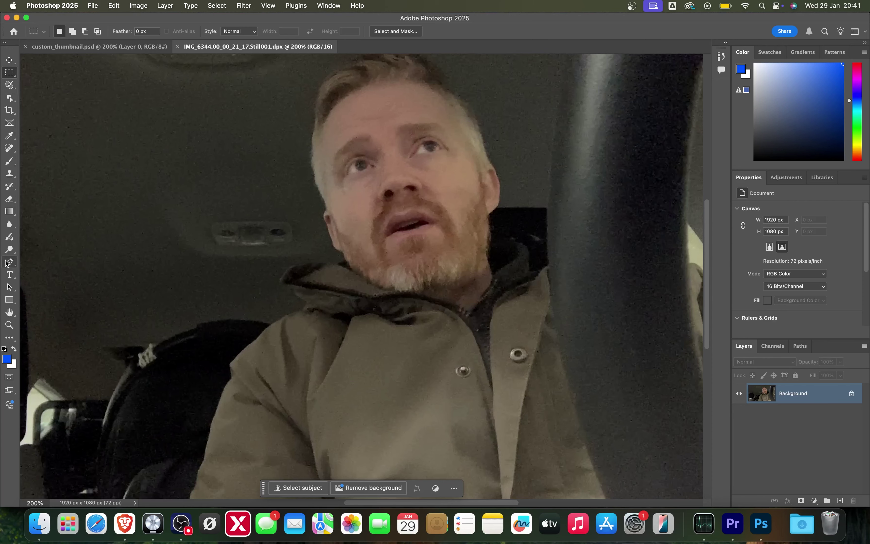
# With the Pen tool, start a path at the image-left edge of the man's head and trace down to just above his ear
pyautogui.click(12, 265)
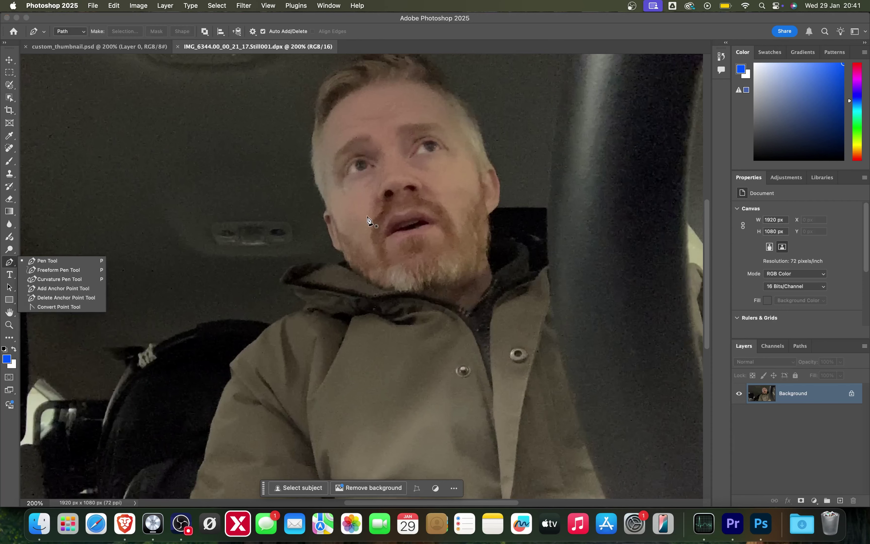
pyautogui.keyDown('super'); pyautogui.click(345, 203); pyautogui.keyUp('super')
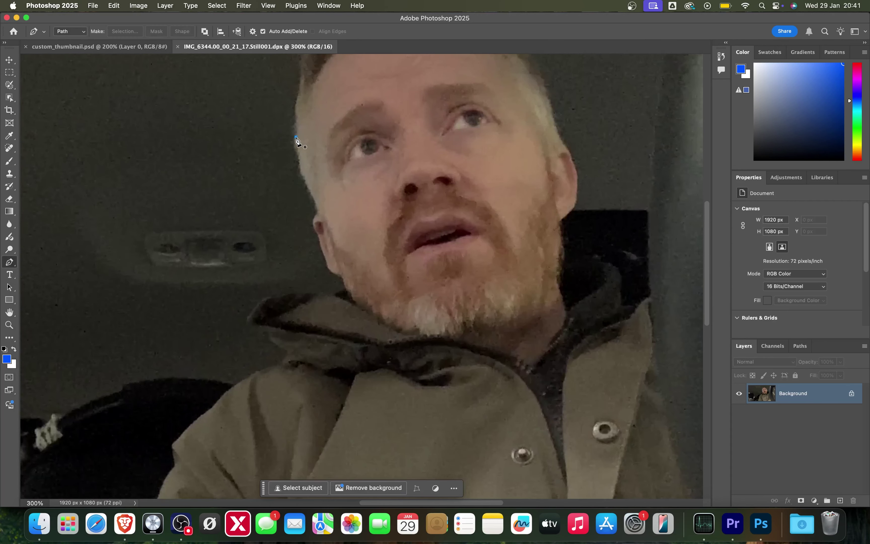
pyautogui.click(296, 137)
pyautogui.click(296, 154)
pyautogui.click(298, 164)
pyautogui.click(309, 185)
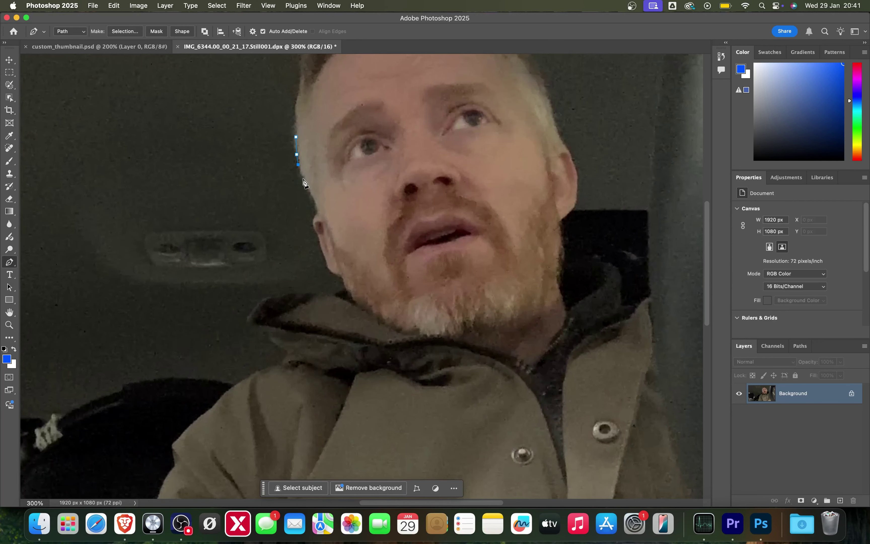
pyautogui.click(315, 201)
pyautogui.click(315, 206)
# Continue the path around the ear and along the jaw to where the jacket hood begins
pyautogui.press('super+equal')
pyautogui.press('super+equal')
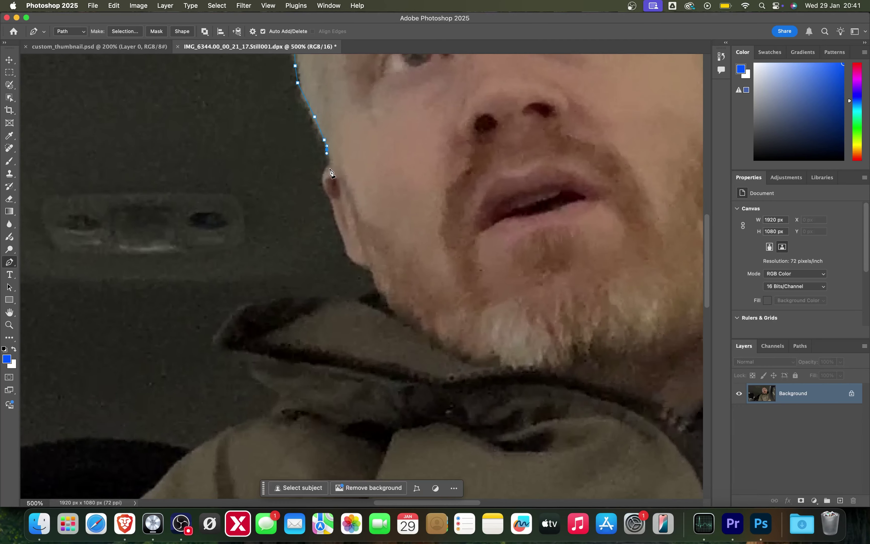
pyautogui.click(326, 168)
pyautogui.moveTo(322, 176); pyautogui.dragTo(323, 184)
pyautogui.moveTo(339, 227); pyautogui.dragTo(341, 232)
pyautogui.click(370, 269)
pyautogui.click(373, 278)
pyautogui.click(372, 288)
pyautogui.click(362, 297)
# Trace the path along the hood's upper edge, around its outer tip and back in to the shoulder
pyautogui.moveTo(311, 297); pyautogui.dragTo(307, 297)
pyautogui.click(279, 297)
pyautogui.click(250, 305)
pyautogui.click(231, 313)
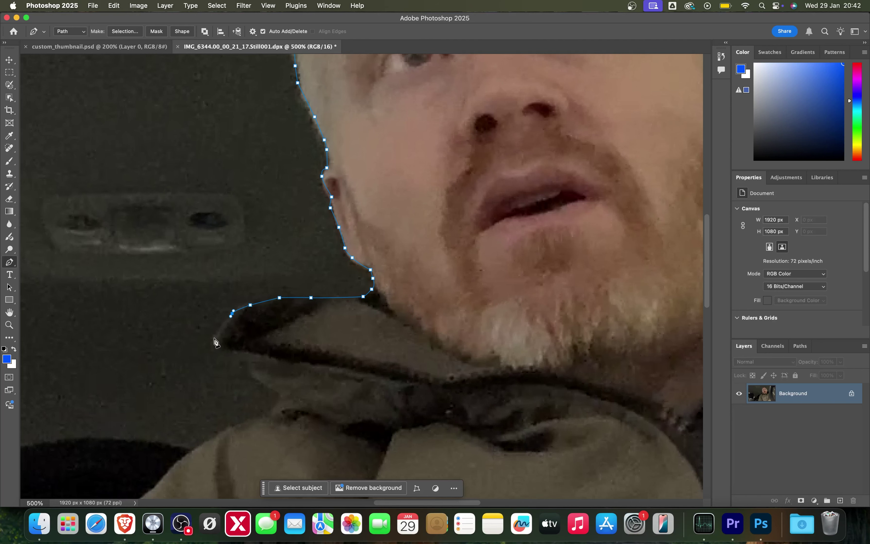
pyautogui.click(211, 343)
pyautogui.click(225, 356)
pyautogui.click(256, 378)
pyautogui.click(273, 389)
pyautogui.click(275, 399)
pyautogui.click(254, 411)
# Extend the path down the shoulder of the jacket and around the fold at the top of the sleeve
pyautogui.moveTo(220, 430); pyautogui.dragTo(333, 176)
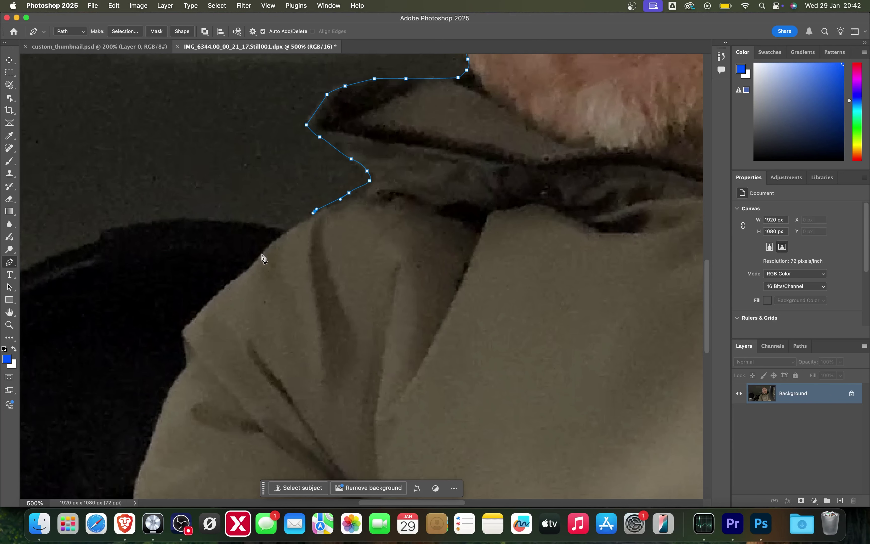
pyautogui.moveTo(263, 253); pyautogui.dragTo(256, 265)
pyautogui.moveTo(209, 301); pyautogui.dragTo(206, 304)
pyautogui.click(182, 336)
pyautogui.click(187, 368)
pyautogui.moveTo(188, 369); pyautogui.dragTo(358, 186)
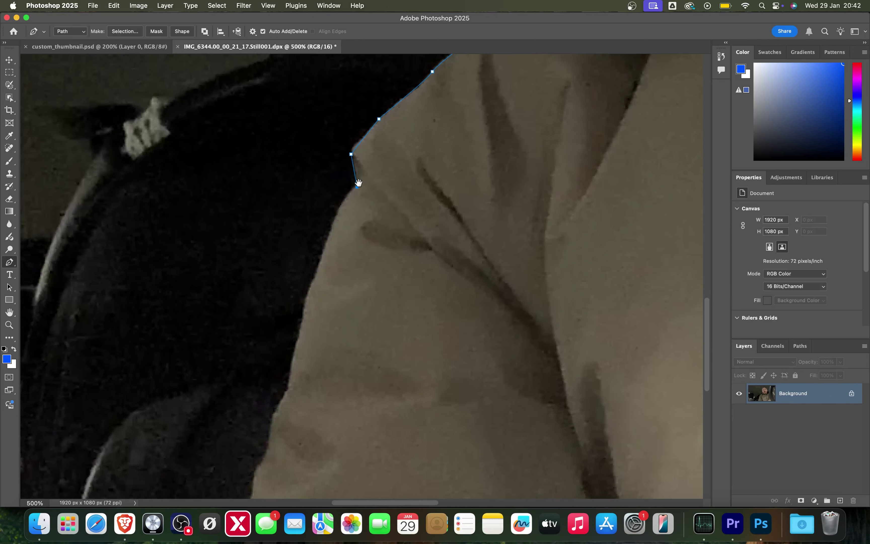
# Trace the outer edge of the sleeve down to a point just below the bottom edge of the image
pyautogui.moveTo(311, 283); pyautogui.dragTo(301, 307)
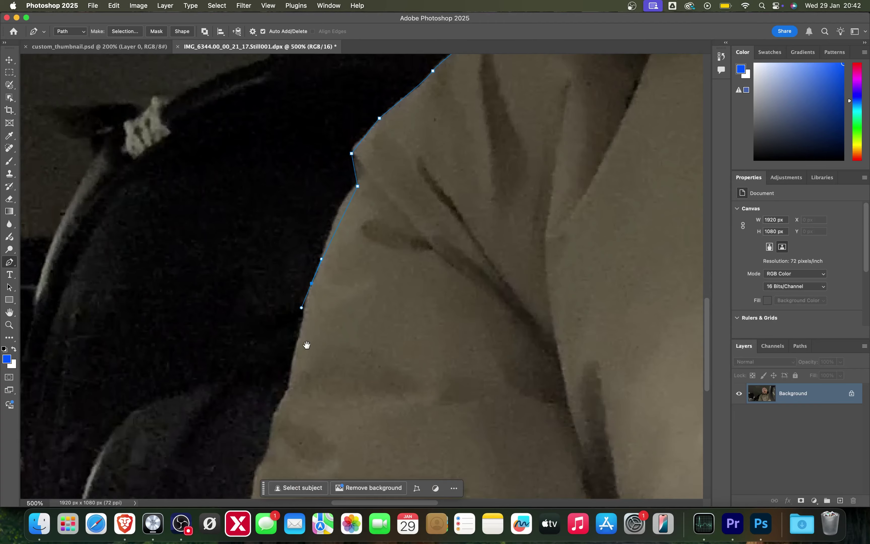
pyautogui.moveTo(307, 345); pyautogui.dragTo(349, 190)
pyautogui.click(337, 217)
pyautogui.click(329, 251)
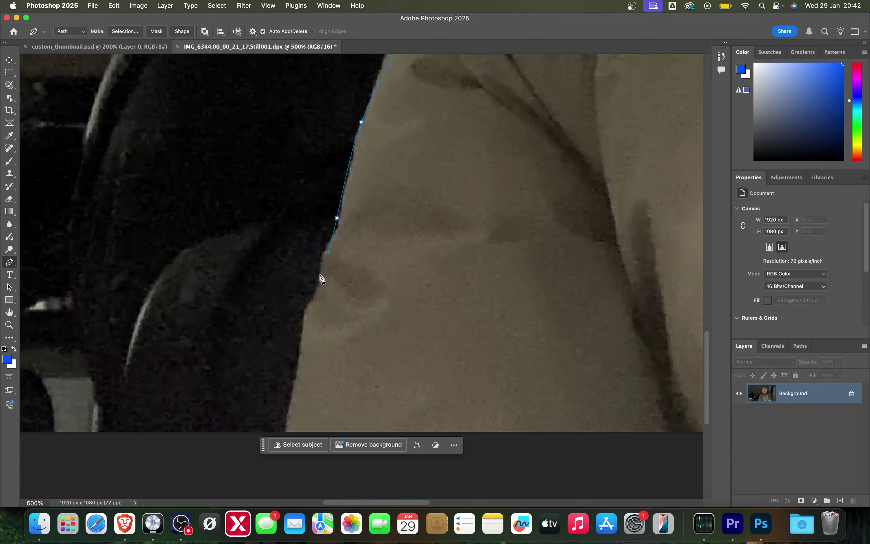
pyautogui.scroll(3, 360, 276)
pyautogui.click(298, 272)
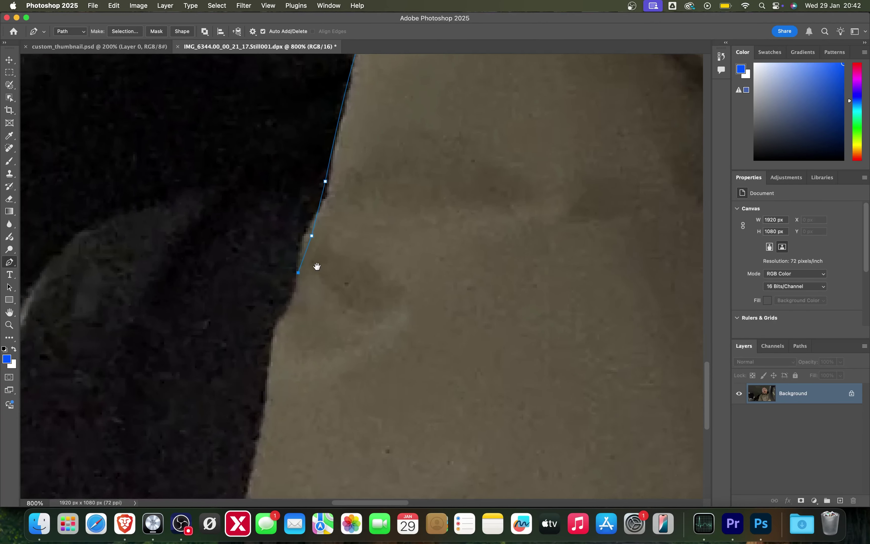
pyautogui.moveTo(316, 266); pyautogui.dragTo(367, 154)
pyautogui.moveTo(328, 212); pyautogui.dragTo(324, 216)
pyautogui.click(317, 315)
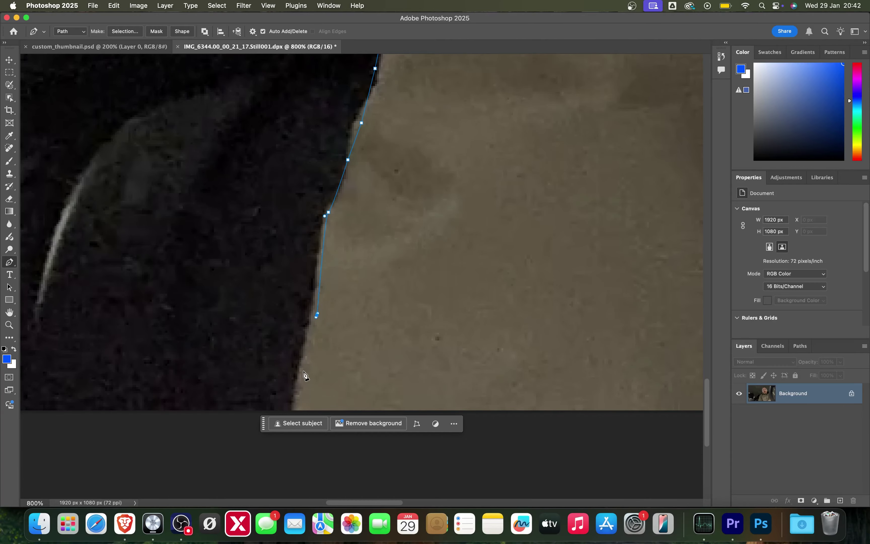
pyautogui.click(295, 404)
pyautogui.click(280, 445)
# Carry the path below the image to its lower-right corner and up outside the right edge to shoulder height
pyautogui.scroll(1, 425, 380)
pyautogui.scroll(1, 425, 380)
pyautogui.scroll(-1, 425, 381)
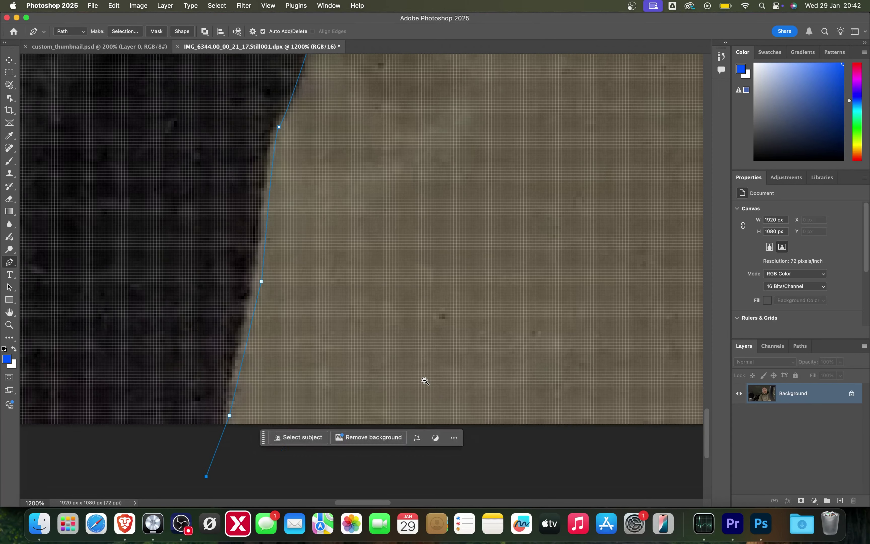
pyautogui.scroll(-4, 425, 380)
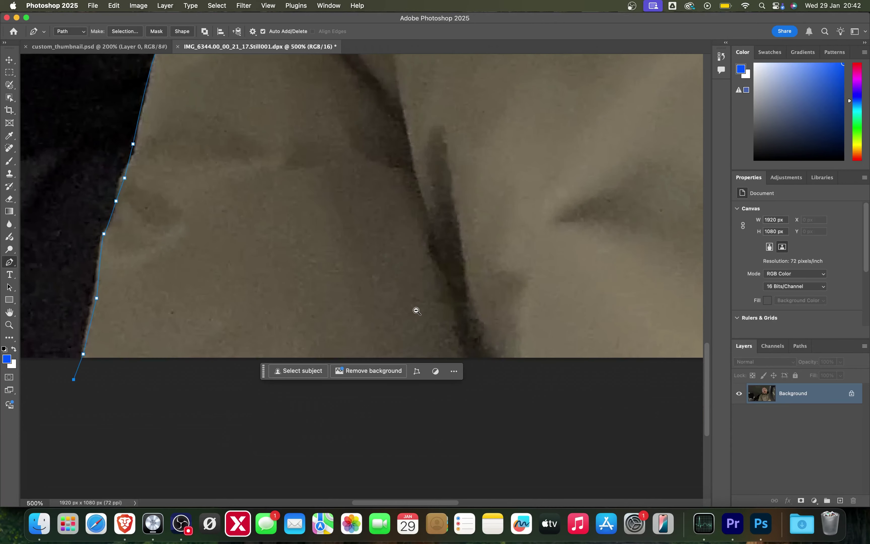
pyautogui.scroll(-4, 416, 311)
pyautogui.scroll(-1, 435, 277)
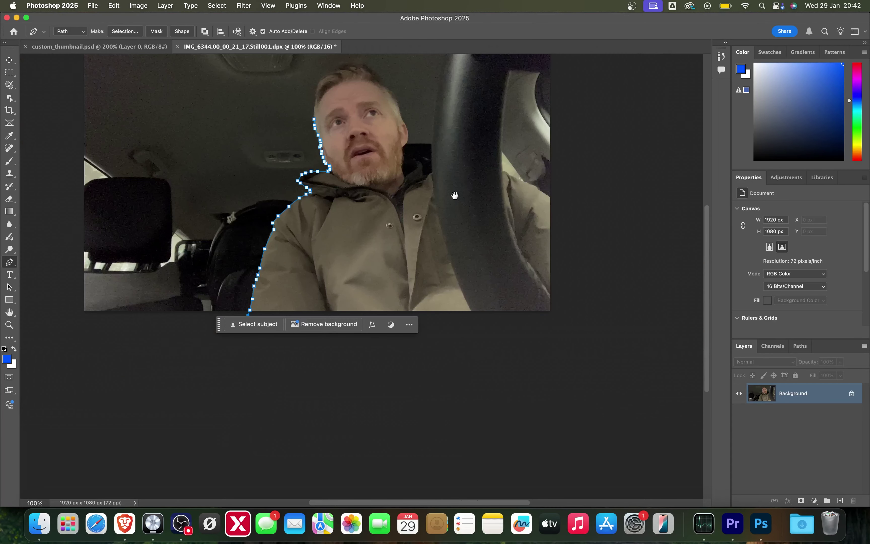
pyautogui.moveTo(455, 195); pyautogui.dragTo(408, 239)
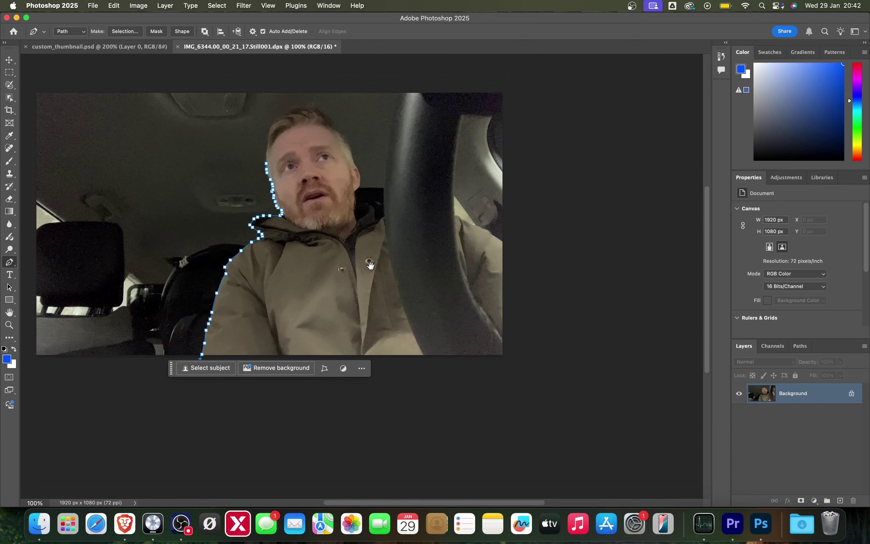
pyautogui.scroll(1, 370, 266)
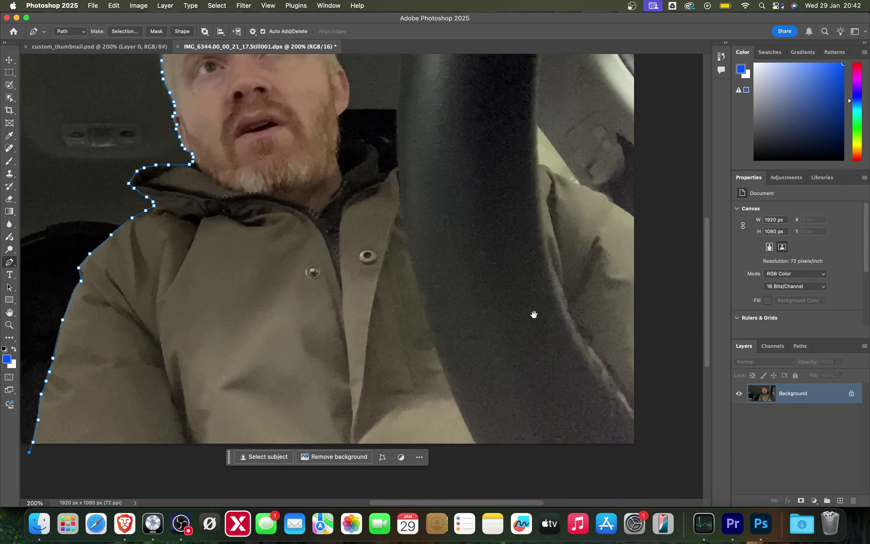
pyautogui.scroll(2, 614, 372)
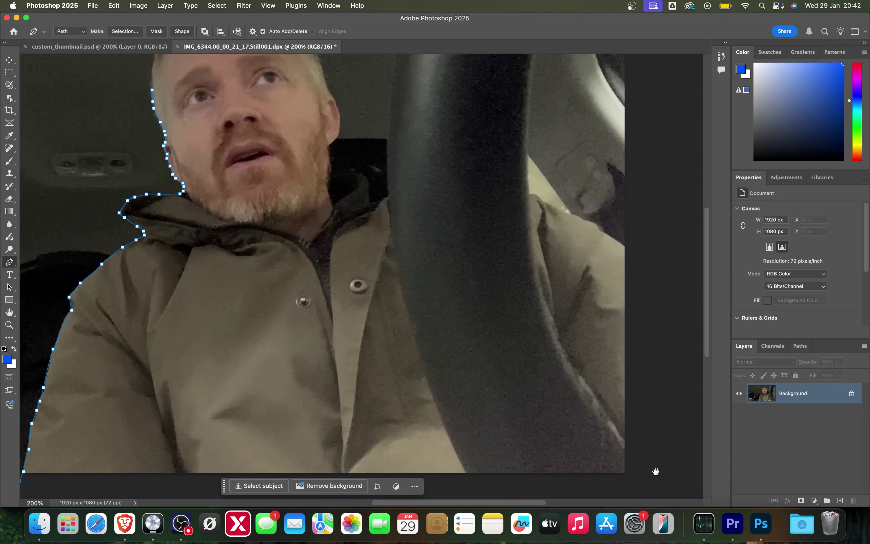
pyautogui.click(629, 481)
pyautogui.click(640, 243)
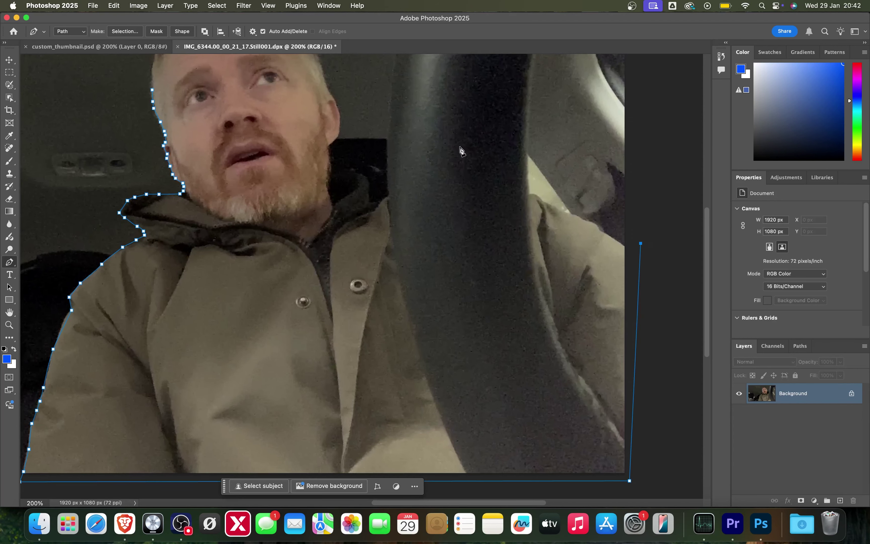
# Run the path back across the steering wheel and along the top of the dark headrest to the man's other ear
pyautogui.click(395, 148)
pyautogui.scroll(1, 386, 146)
pyautogui.click(382, 140)
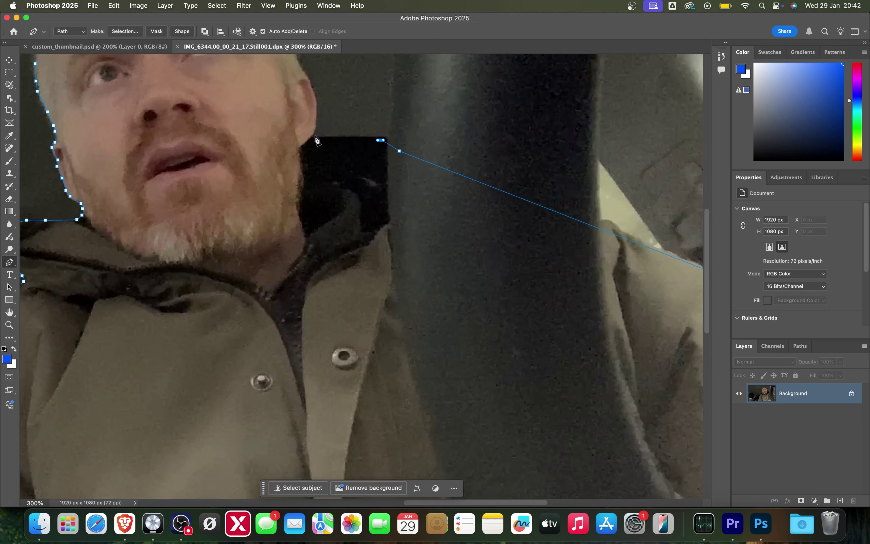
pyautogui.scroll(1, 324, 97)
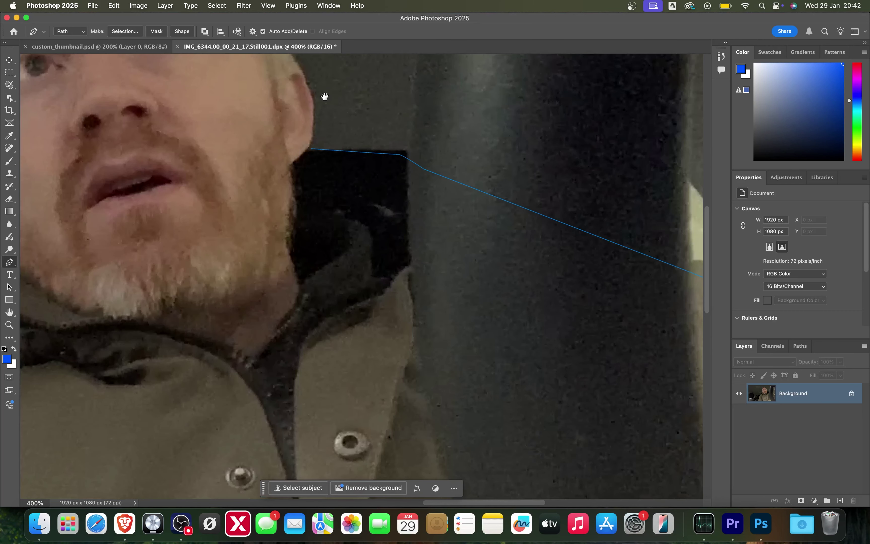
# Trace the path up around the image-right ear and along the side of the head to the temple
pyautogui.moveTo(324, 94); pyautogui.dragTo(417, 231)
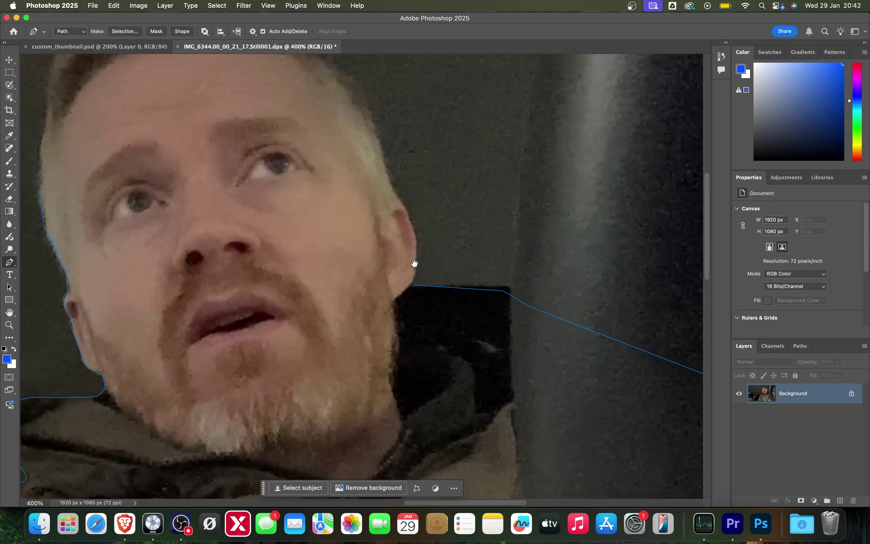
pyautogui.scroll(1, 415, 264)
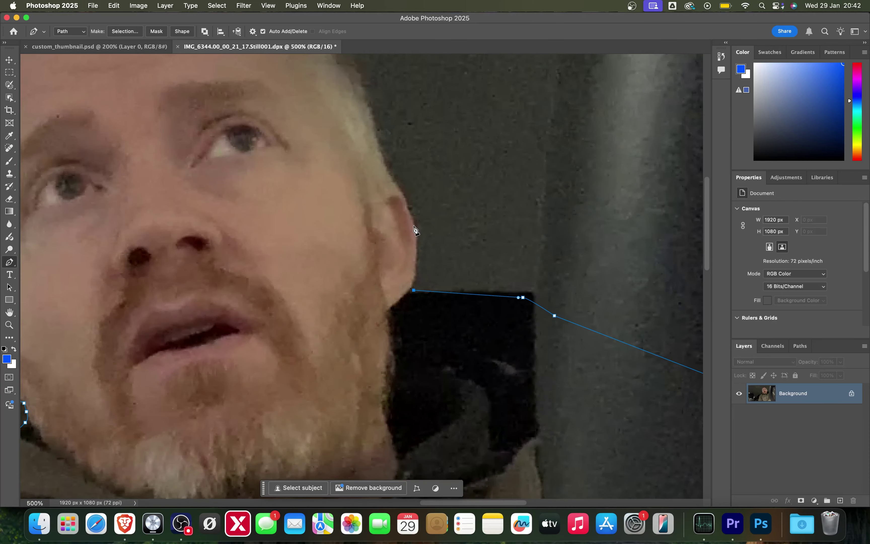
pyautogui.moveTo(411, 198); pyautogui.dragTo(404, 195)
pyautogui.moveTo(377, 139); pyautogui.dragTo(440, 263)
pyautogui.moveTo(415, 209); pyautogui.dragTo(409, 199)
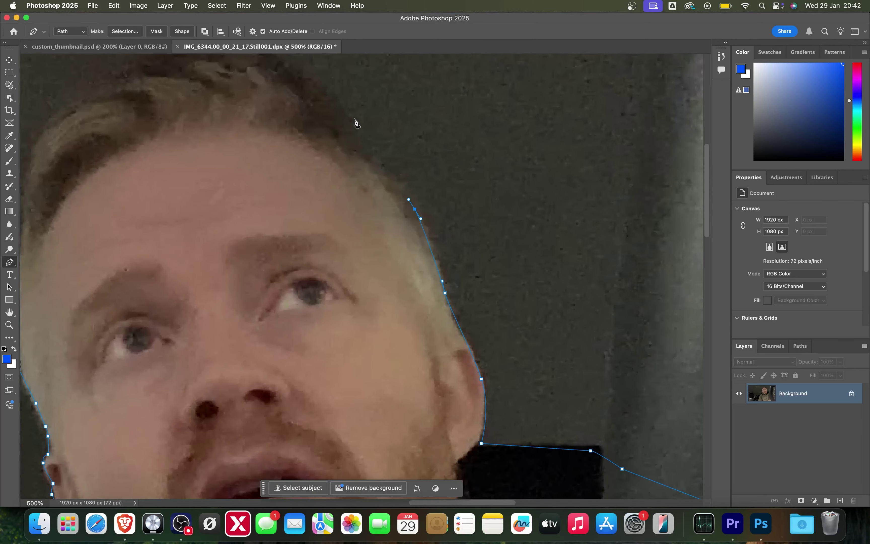
# Continue the path over the hairline and across the top of the hair
pyautogui.moveTo(354, 118); pyautogui.dragTo(346, 113)
pyautogui.moveTo(310, 89); pyautogui.dragTo(417, 176)
pyautogui.moveTo(371, 137); pyautogui.dragTo(358, 130)
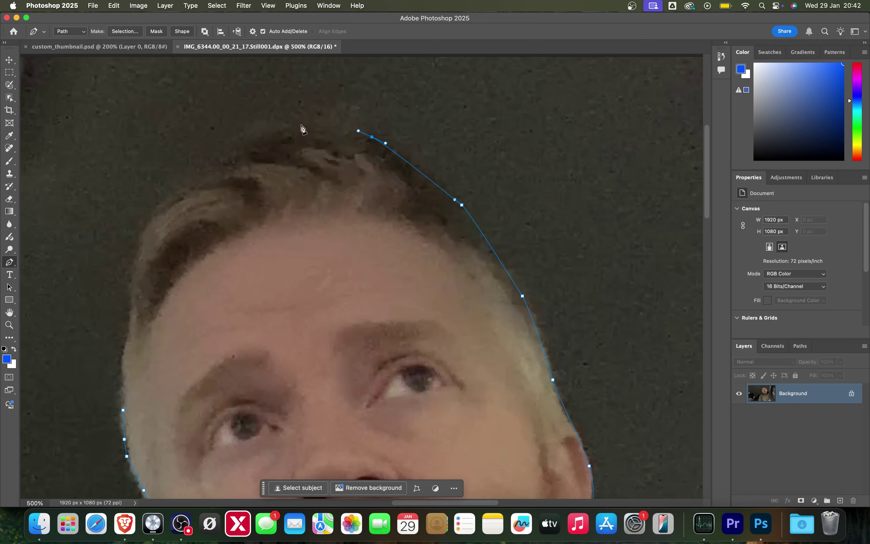
pyautogui.moveTo(297, 124); pyautogui.dragTo(293, 124)
pyautogui.click(255, 131)
pyautogui.click(235, 142)
pyautogui.click(222, 156)
pyautogui.click(198, 174)
# Trace the image-left side of the hair and forehead down to the starting point, closing the path around the man
pyautogui.moveTo(198, 185); pyautogui.dragTo(196, 186)
pyautogui.moveTo(157, 208); pyautogui.dragTo(154, 212)
pyautogui.click(140, 242)
pyautogui.moveTo(135, 303); pyautogui.dragTo(135, 309)
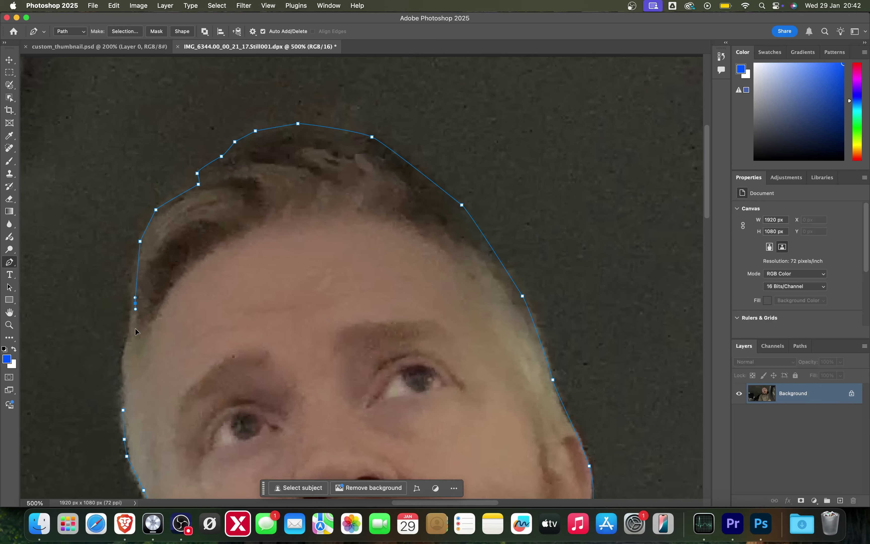
pyautogui.moveTo(125, 352); pyautogui.dragTo(124, 355)
pyautogui.moveTo(139, 348); pyautogui.dragTo(240, 194)
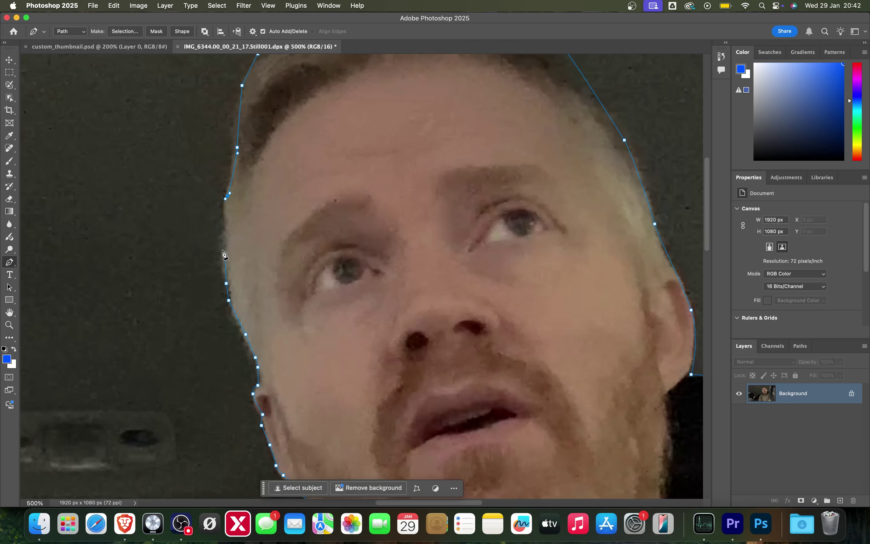
pyautogui.scroll(4, 324, 277)
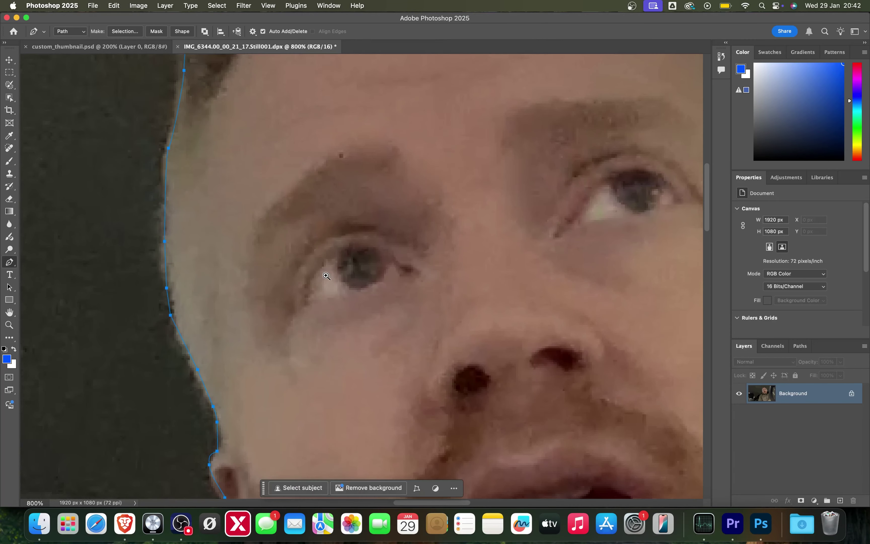
# Load the finished work path around the man as a selection
pyautogui.scroll(-4, 325, 276)
pyautogui.keyDown('alt'); pyautogui.click(327, 276); pyautogui.keyUp('alt')
pyautogui.keyDown('alt'); pyautogui.click(346, 276); pyautogui.keyUp('alt')
pyautogui.keyDown('alt'); pyautogui.click(359, 276); pyautogui.keyUp('alt')
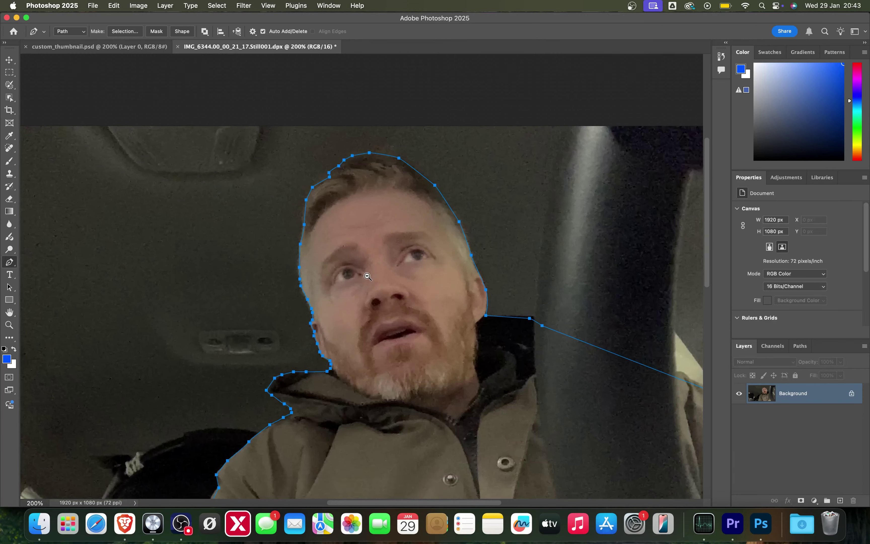
pyautogui.keyDown('alt'); pyautogui.click(364, 277); pyautogui.keyUp('alt')
pyautogui.moveTo(403, 326); pyautogui.dragTo(401, 242)
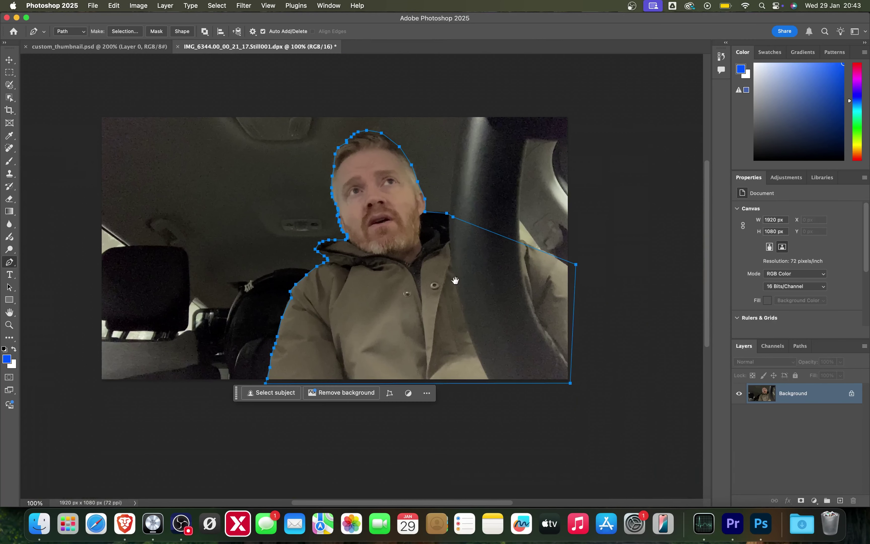
pyautogui.click(801, 346)
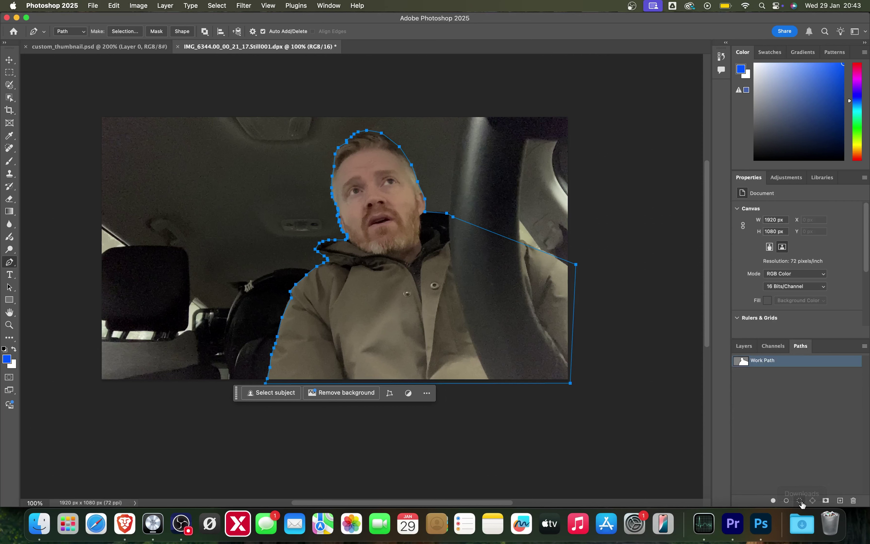
pyautogui.click(800, 500)
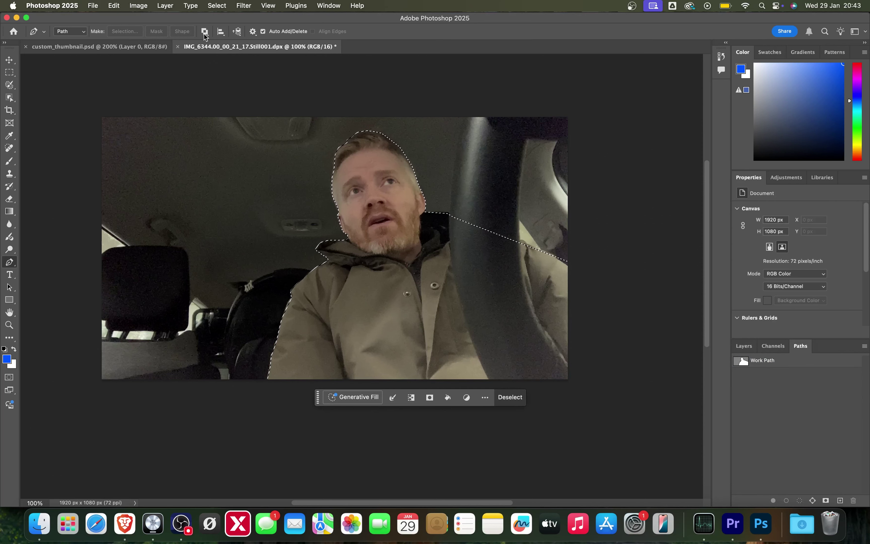
# Copy the selected cutout of the man into custom_thumbnail.psd as a new layer above the blue background
pyautogui.click(105, 46)
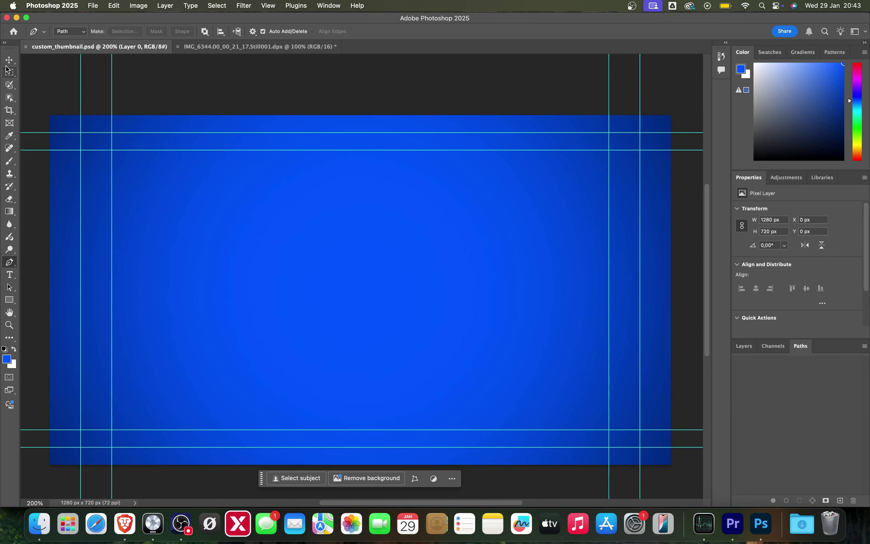
pyautogui.press('v')
pyautogui.press('super+v')
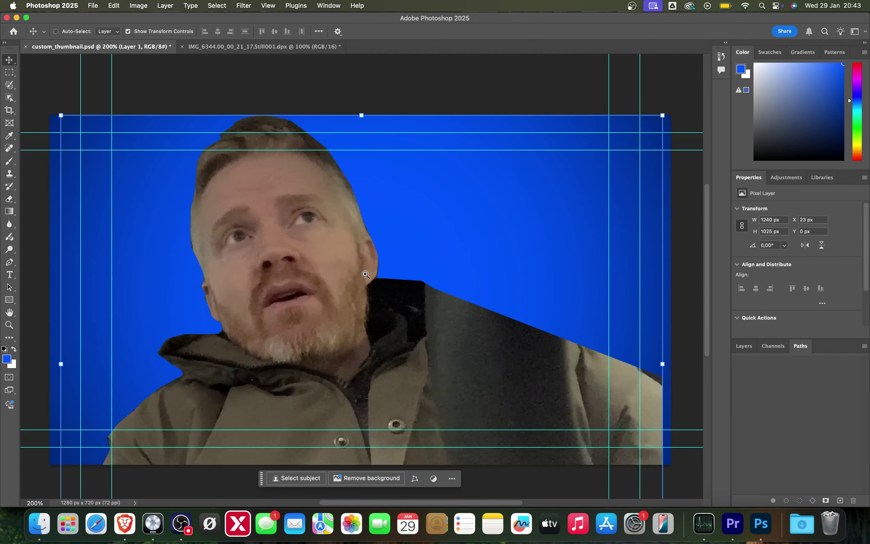
pyautogui.keyDown('super'); pyautogui.click(365, 274); pyautogui.keyUp('super')
pyautogui.keyDown('super'); pyautogui.click(366, 274); pyautogui.keyUp('super')
pyautogui.keyDown('alt'); pyautogui.keyDown('super'); pyautogui.click(365, 275); pyautogui.keyUp('super'); pyautogui.keyUp('alt')
pyautogui.keyDown('alt'); pyautogui.keyDown('super'); pyautogui.click(365, 274); pyautogui.keyUp('super'); pyautogui.keyUp('alt')
pyautogui.keyDown('alt'); pyautogui.keyDown('super'); pyautogui.click(366, 274); pyautogui.keyUp('super'); pyautogui.keyUp('alt')
pyautogui.keyDown('alt'); pyautogui.keyDown('super'); pyautogui.click(365, 274); pyautogui.keyUp('super'); pyautogui.keyUp('alt')
pyautogui.keyDown('alt'); pyautogui.keyDown('super'); pyautogui.click(365, 275); pyautogui.keyUp('super'); pyautogui.keyUp('alt')
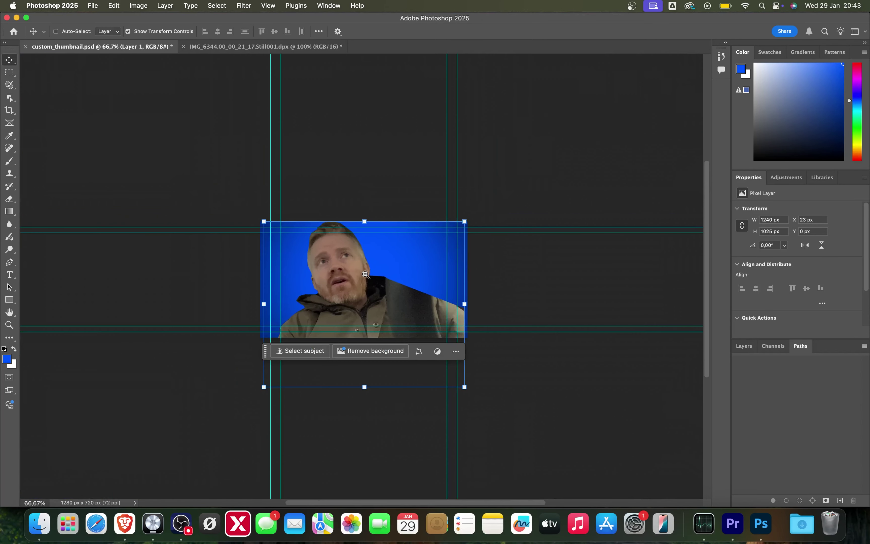
pyautogui.keyDown('alt'); pyautogui.keyDown('super'); pyautogui.click(364, 273); pyautogui.keyUp('super'); pyautogui.keyUp('alt')
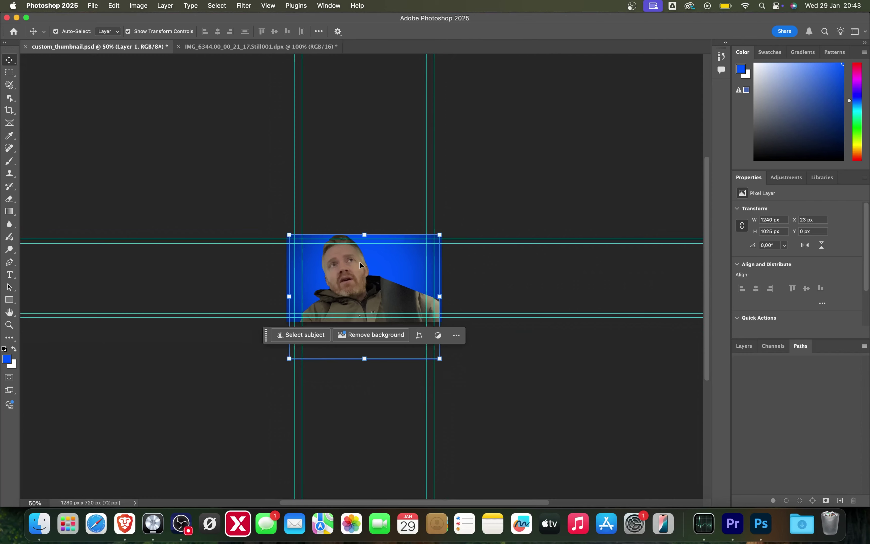
# Undo the cutout's paste in custom_thumbnail.psd, then convert the exported still to Grayscale, discarding its color information
pyautogui.press('super+z')
pyautogui.click(212, 47)
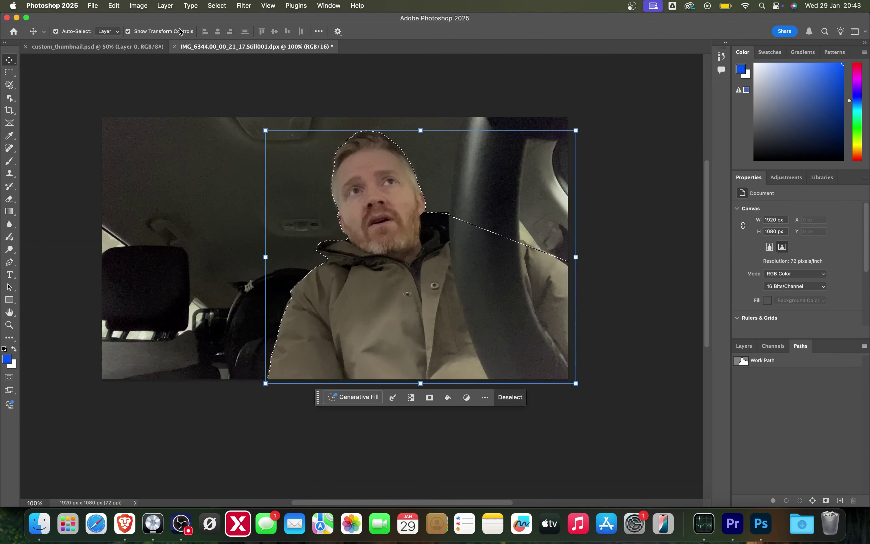
pyautogui.click(137, 6)
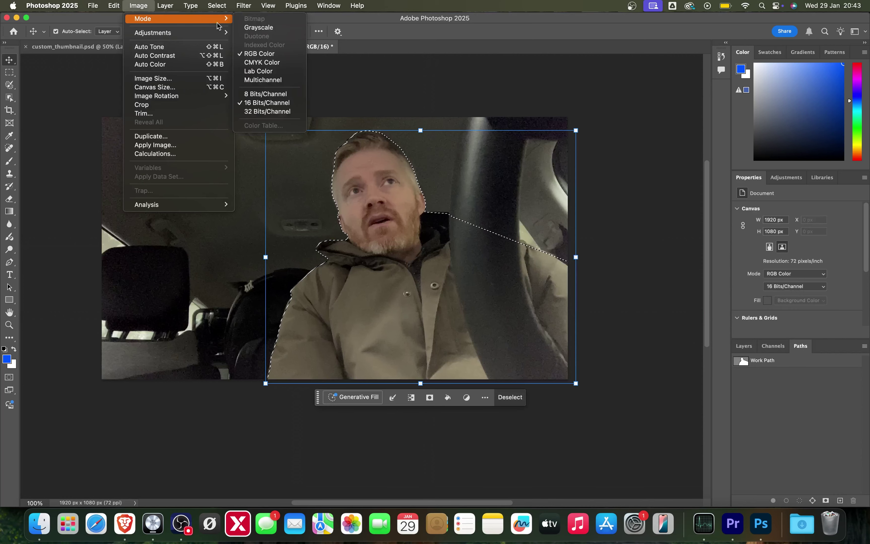
pyautogui.click(563, 314)
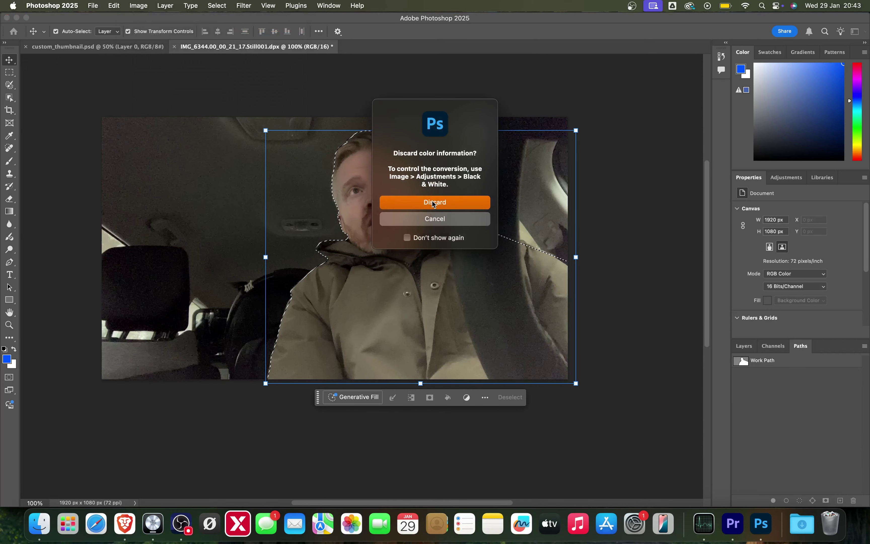
pyautogui.click(434, 202)
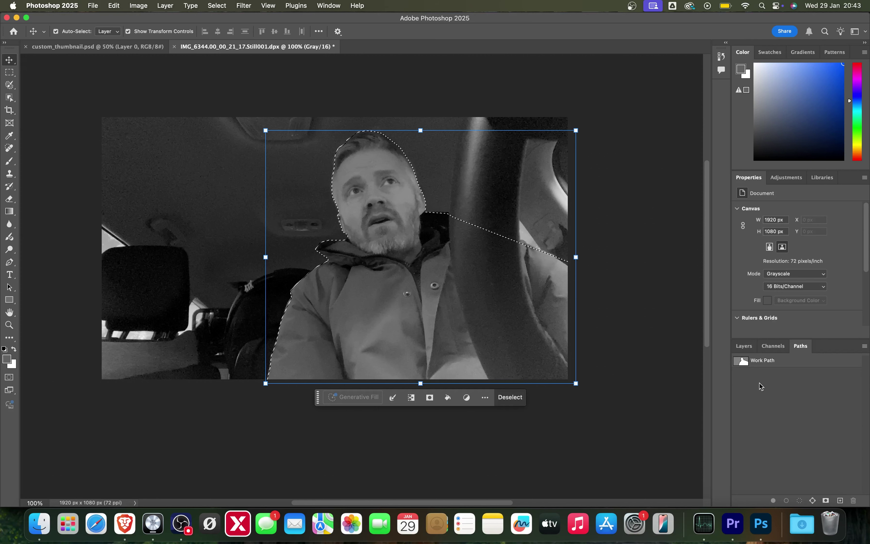
# Convert the grayscale still back to RGB Color mode
pyautogui.click(744, 345)
pyautogui.click(139, 6)
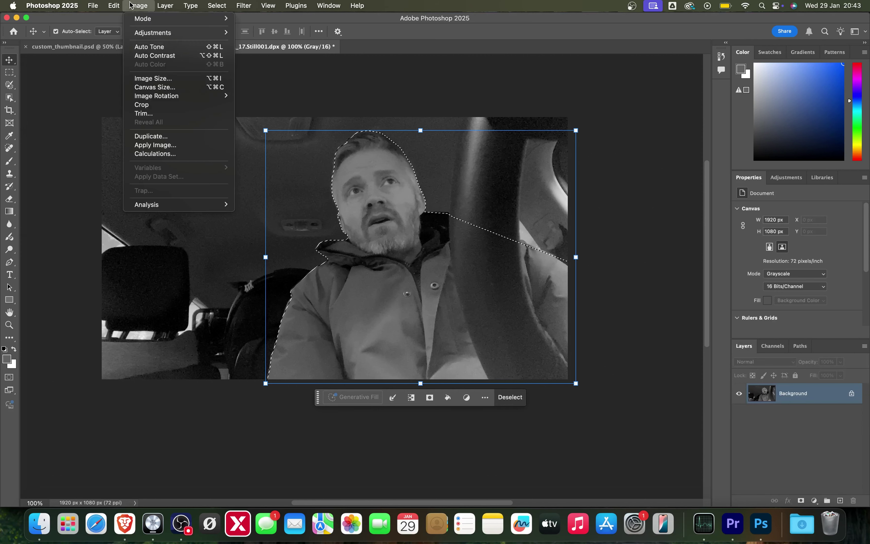
pyautogui.moveTo(142, 19)
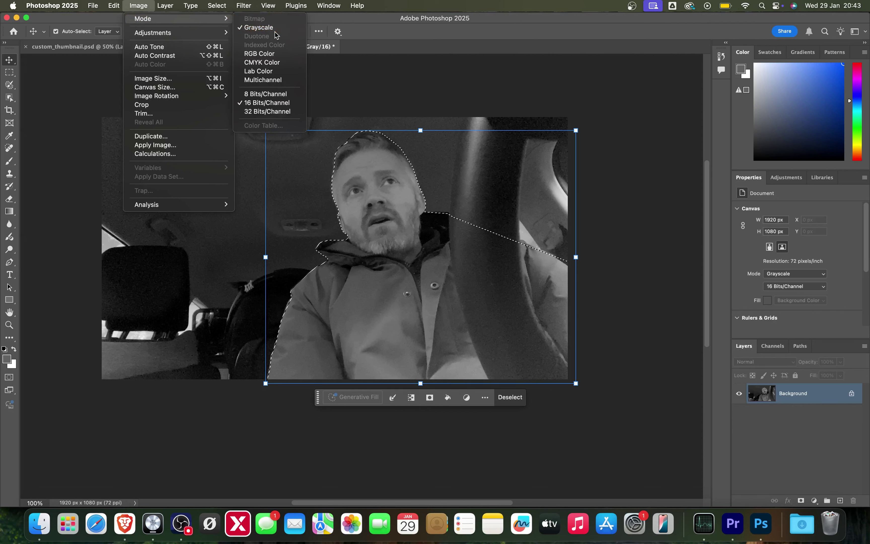
pyautogui.click(259, 54)
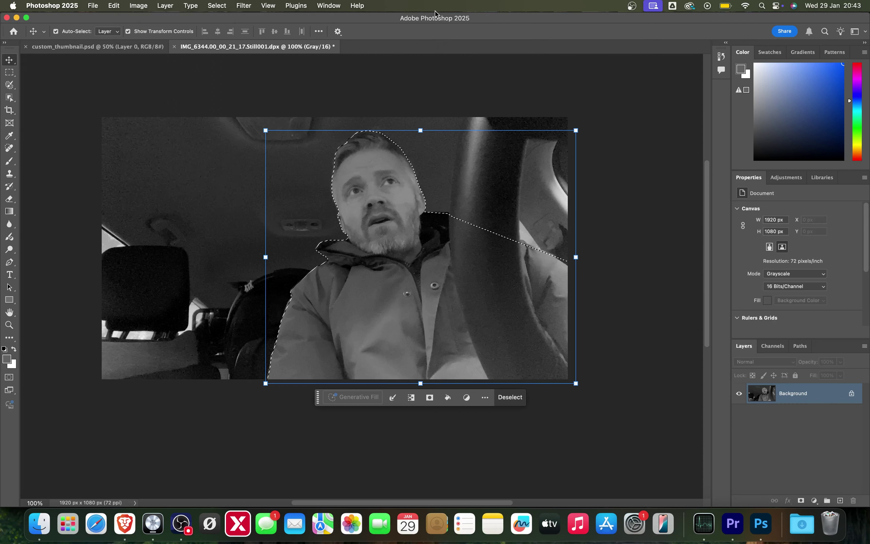
pyautogui.click(140, 6)
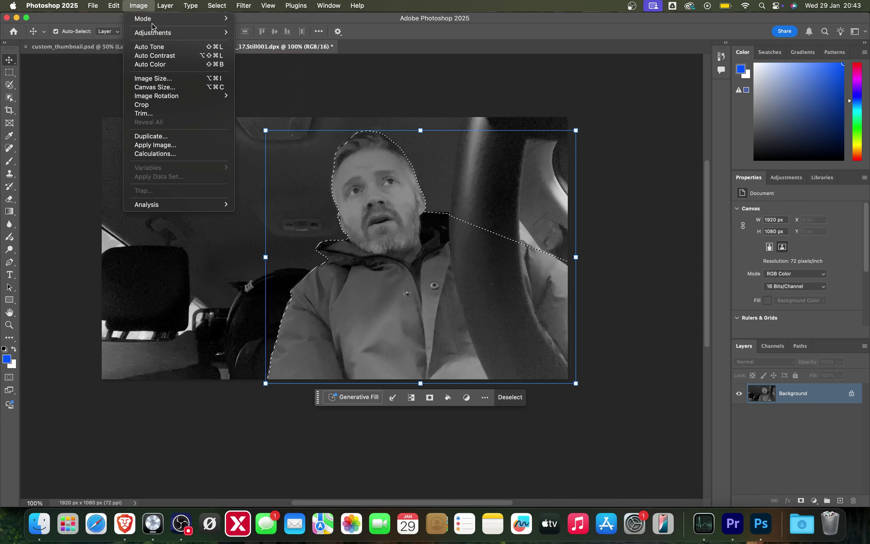
pyautogui.moveTo(152, 22)
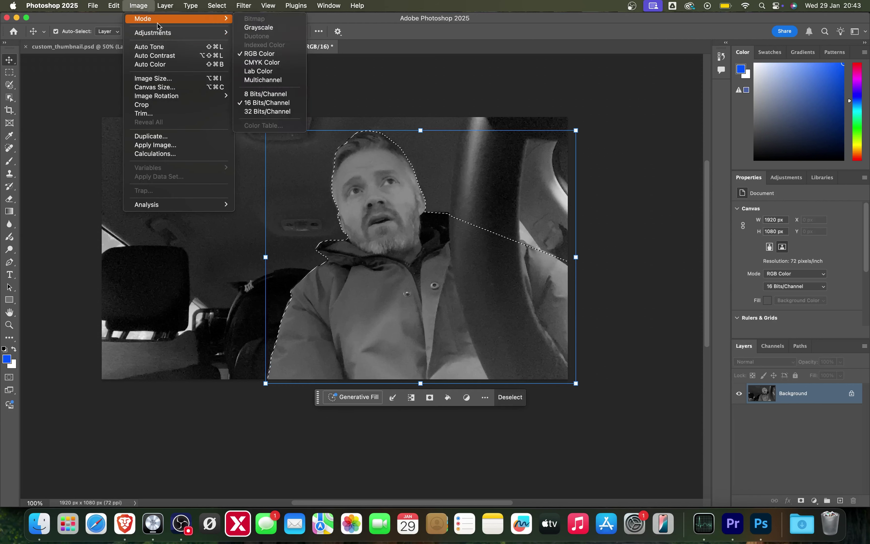
# Copy the selected man to a new layer and delete the Background layer
pyautogui.click(813, 398)
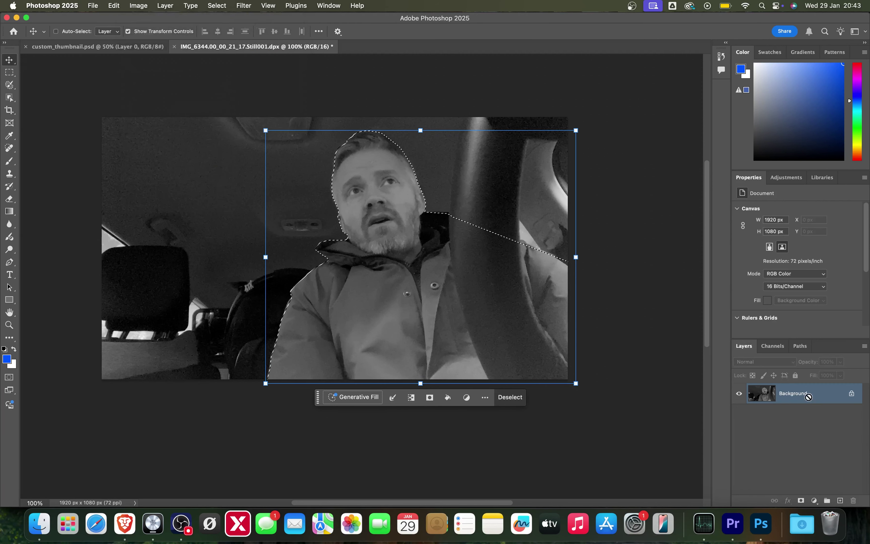
pyautogui.press('super+j')
pyautogui.click(814, 411)
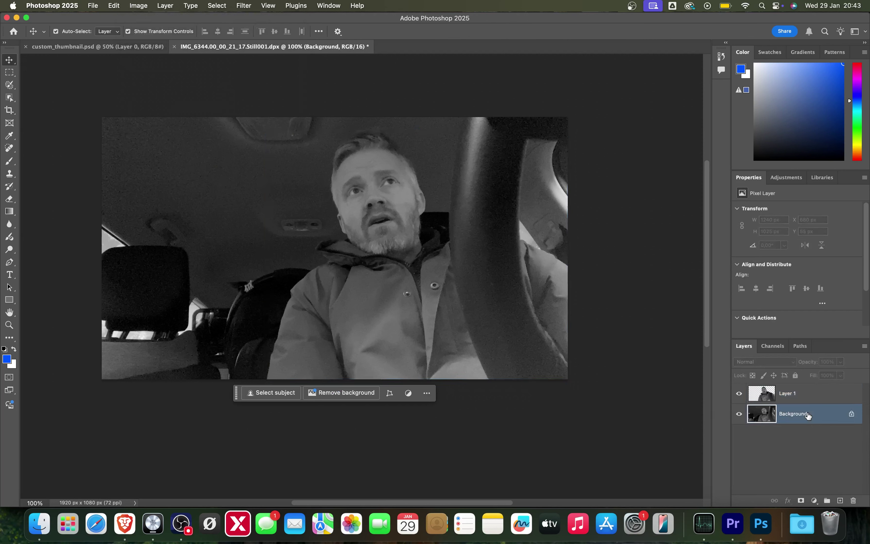
pyautogui.press('BackSpace')
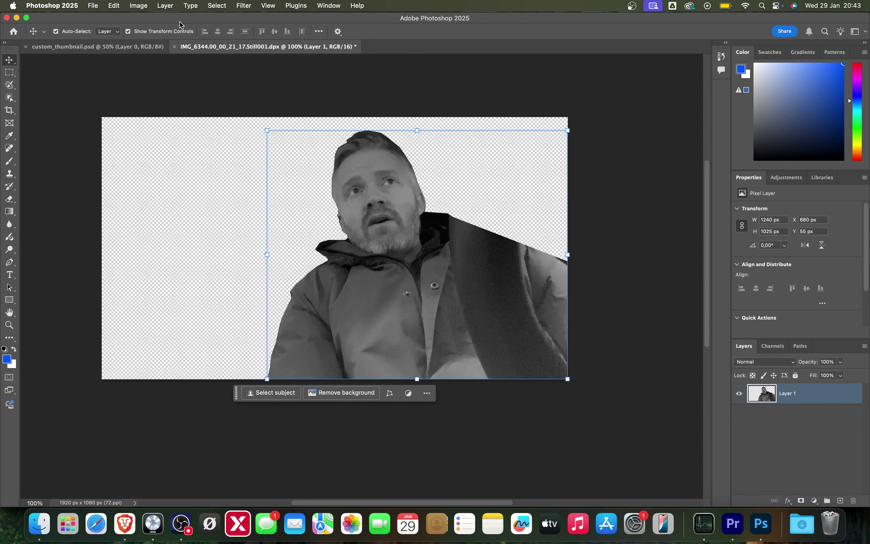
# Convert the isolated cutout's document to Grayscale mode, discarding the color information
pyautogui.click(138, 6)
pyautogui.moveTo(144, 20)
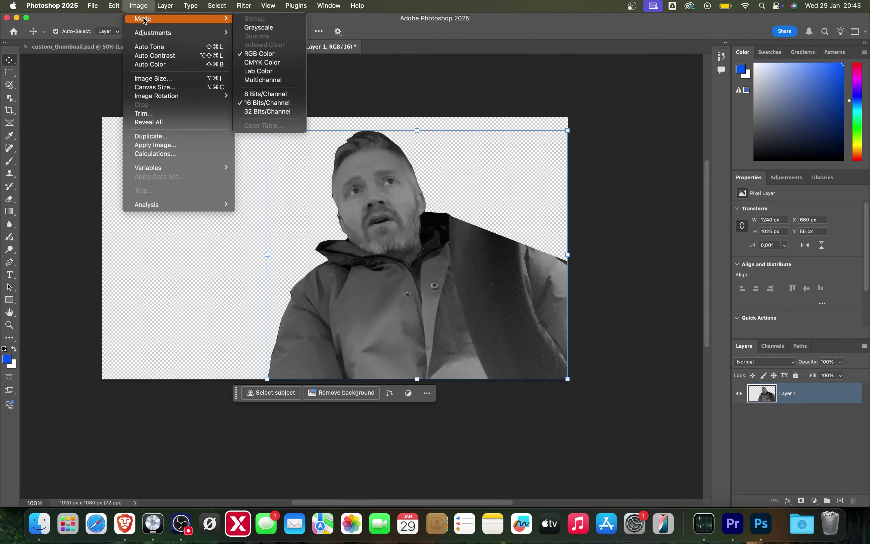
pyautogui.click(258, 29)
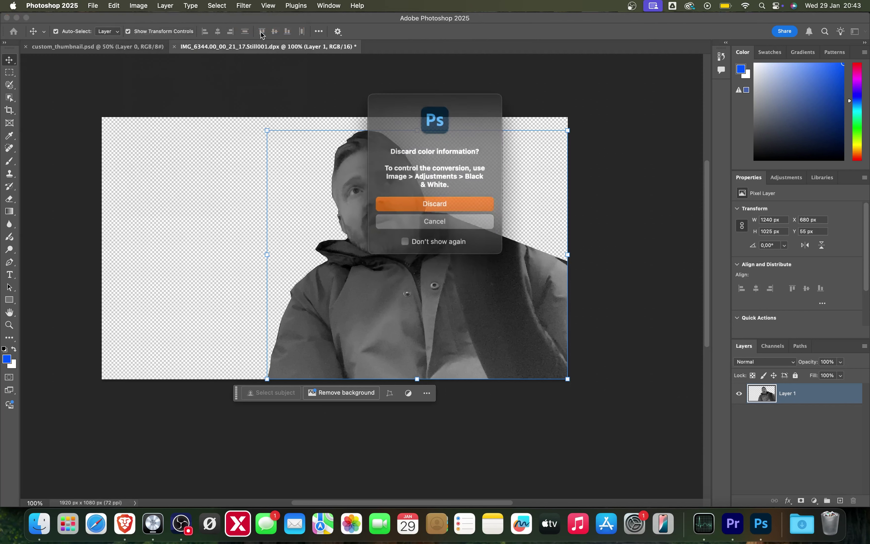
pyautogui.press('Return')
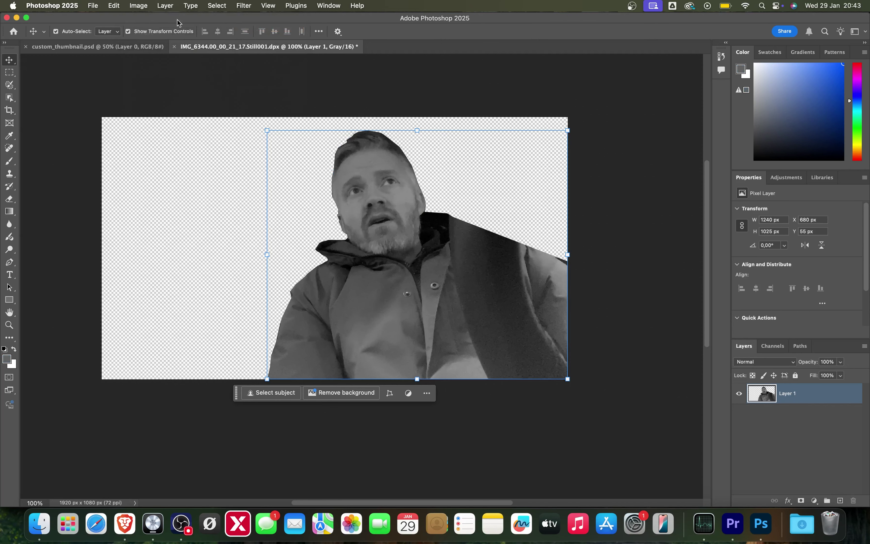
# Reduce the grayscale document's bit depth to 8 Bits/Channel
pyautogui.click(136, 4)
pyautogui.moveTo(145, 19)
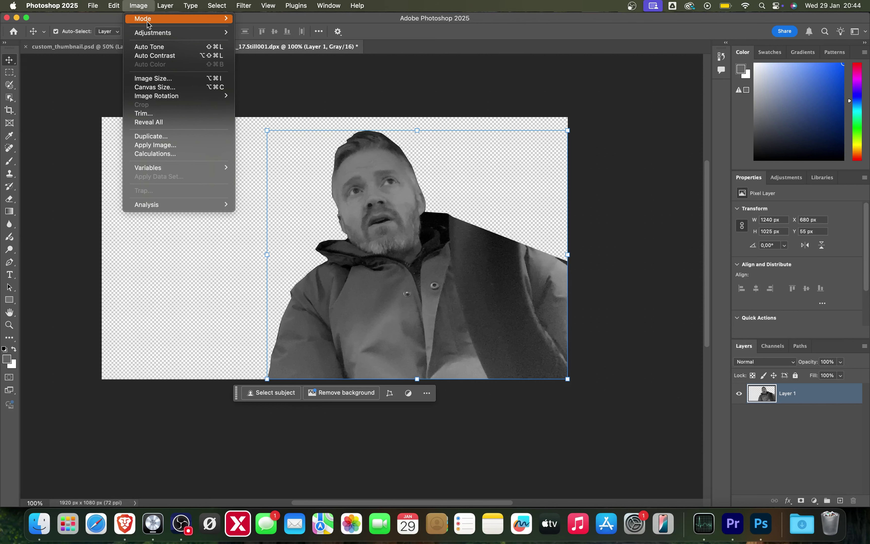
pyautogui.moveTo(187, 19)
pyautogui.click(297, 94)
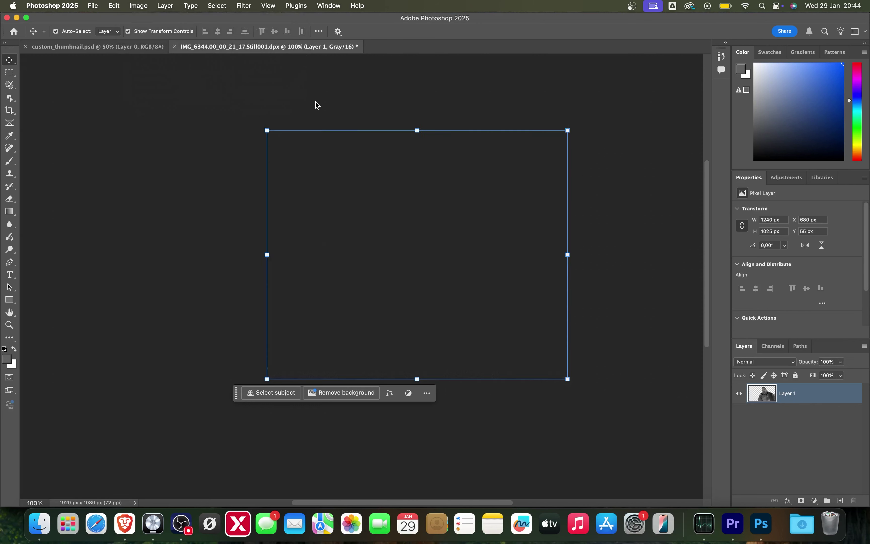
# Start a Duotone mode conversion of the cutout document and set its type to Duotone
pyautogui.click(130, 7)
pyautogui.moveTo(142, 18)
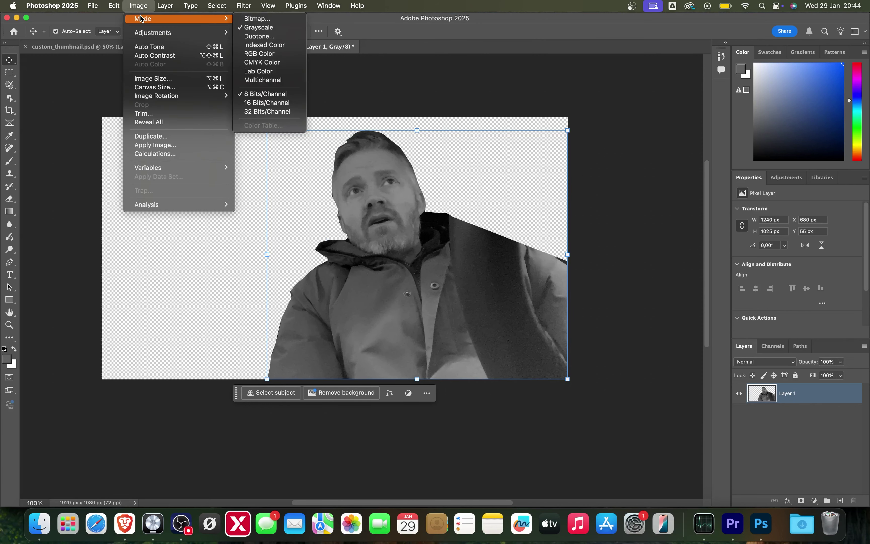
pyautogui.click(267, 36)
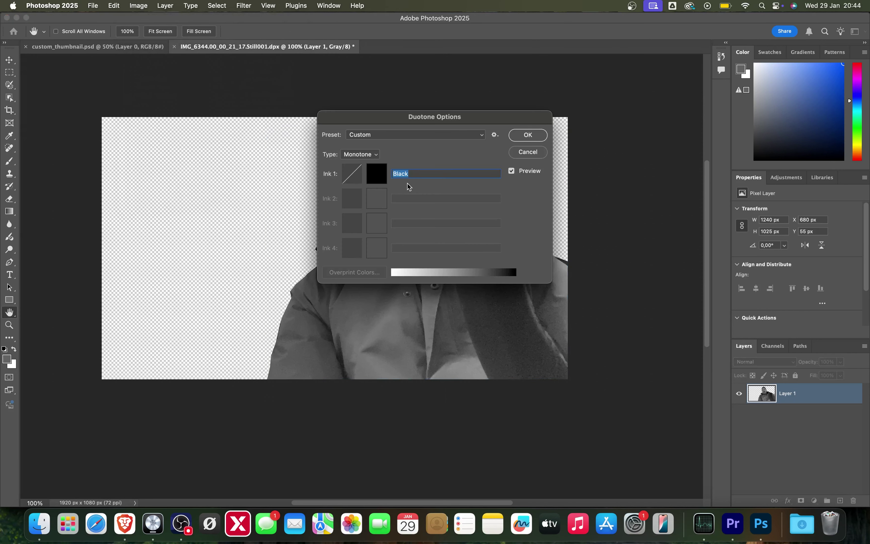
pyautogui.click(365, 155)
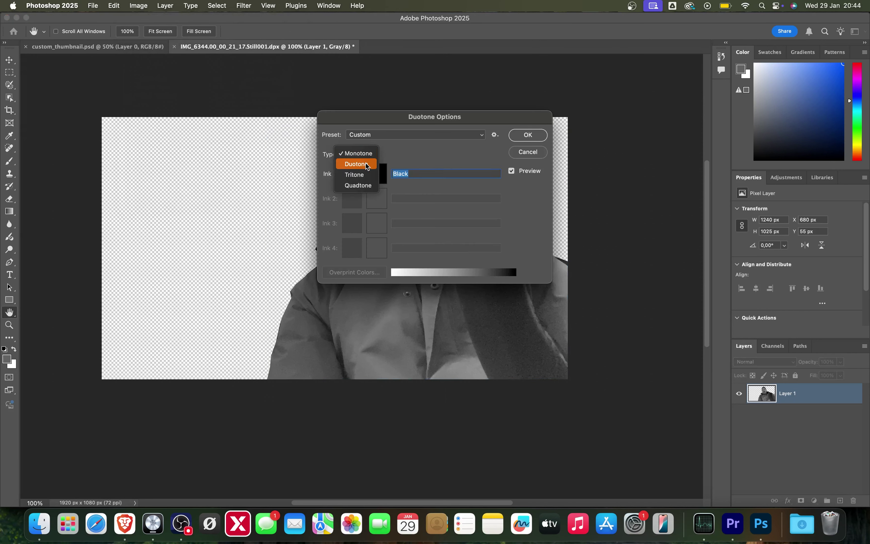
pyautogui.click(366, 164)
# Set the Ink 1 color of the duotone to orange ff6c00
pyautogui.click(378, 176)
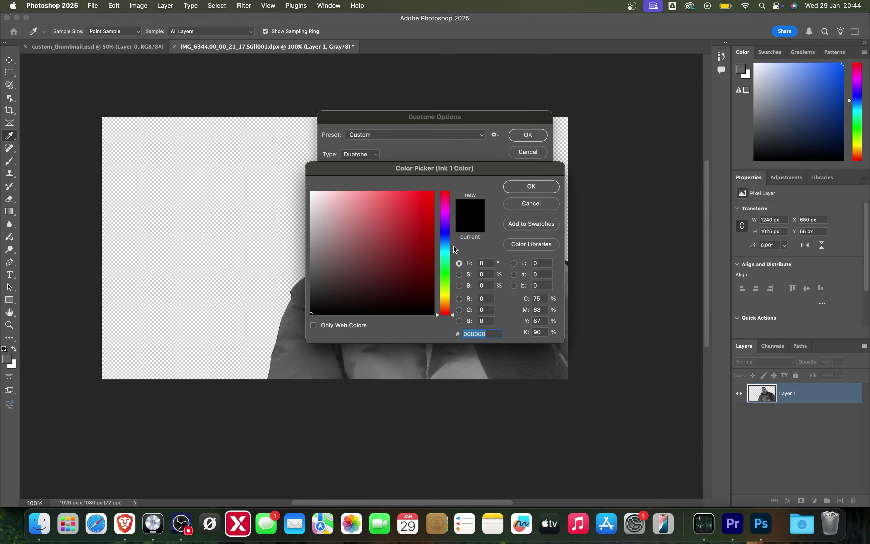
pyautogui.click(445, 301)
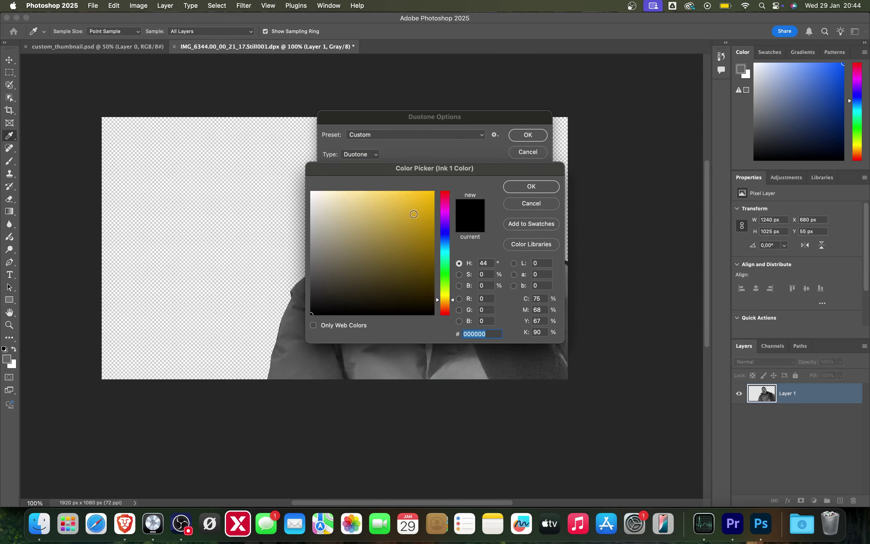
pyautogui.click(448, 306)
pyautogui.moveTo(428, 228); pyautogui.dragTo(434, 192)
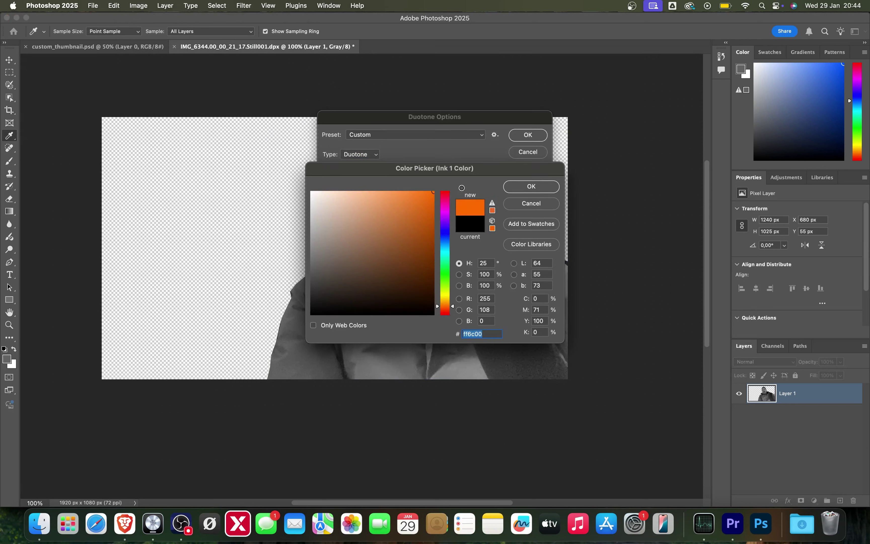
pyautogui.click(538, 189)
# Try dark blue 043c71 for Ink 2, move the dialogs off the man's face, and set the ink to dark yellow 715104
pyautogui.click(380, 194)
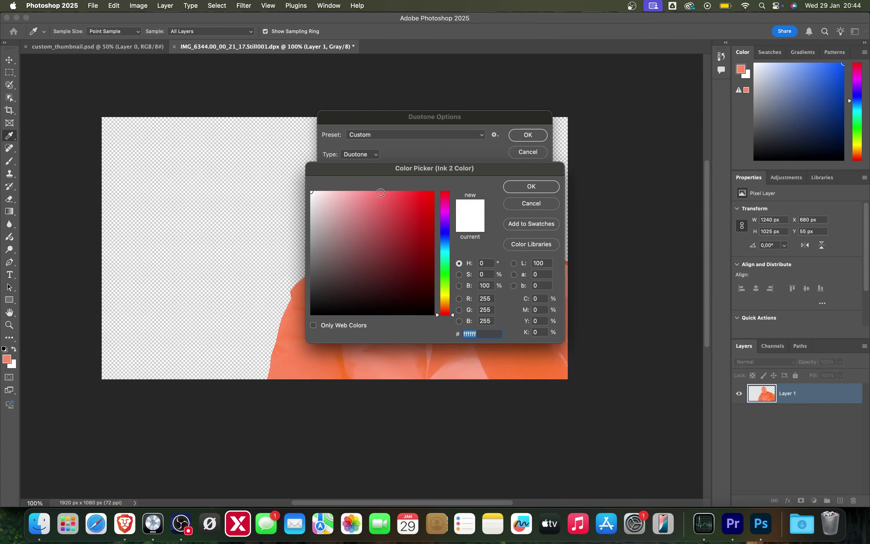
pyautogui.click(445, 243)
pyautogui.moveTo(420, 243); pyautogui.dragTo(430, 260)
pyautogui.moveTo(417, 173); pyautogui.dragTo(138, 171)
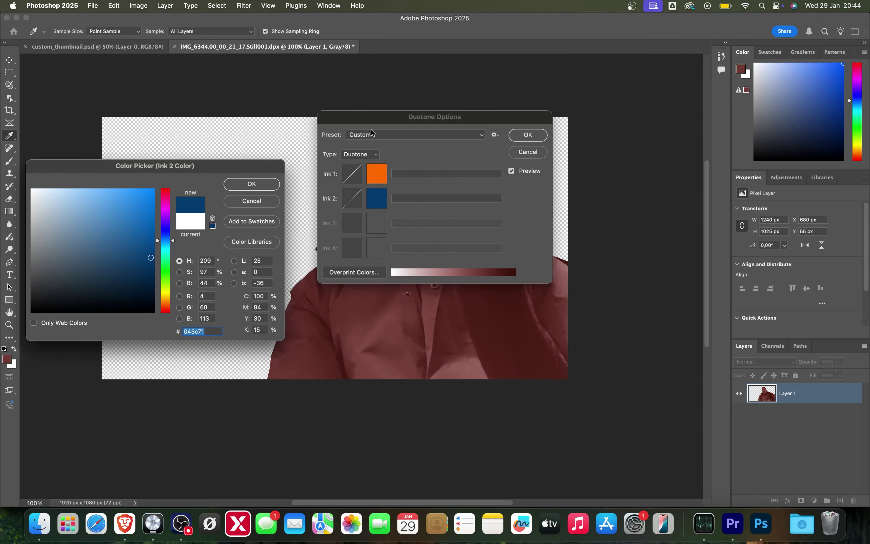
pyautogui.moveTo(389, 122); pyautogui.dragTo(523, 238)
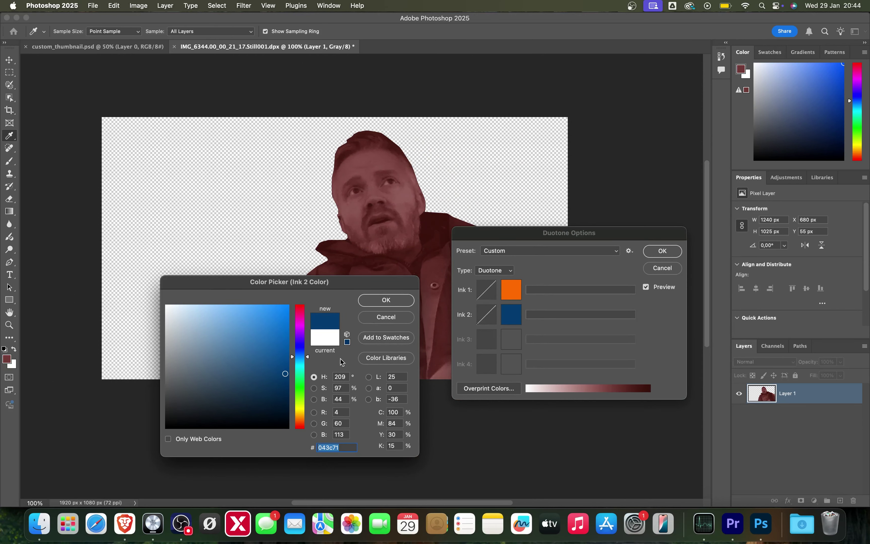
pyautogui.click(300, 414)
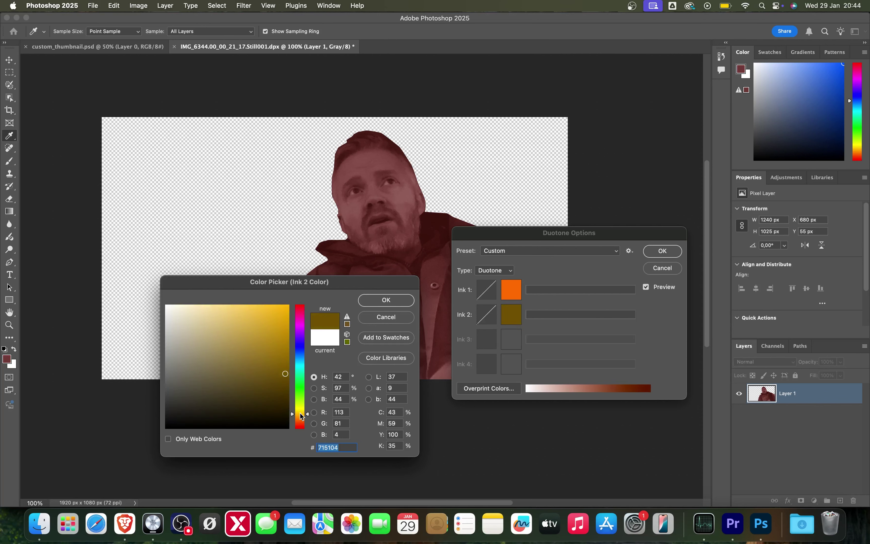
pyautogui.click(380, 303)
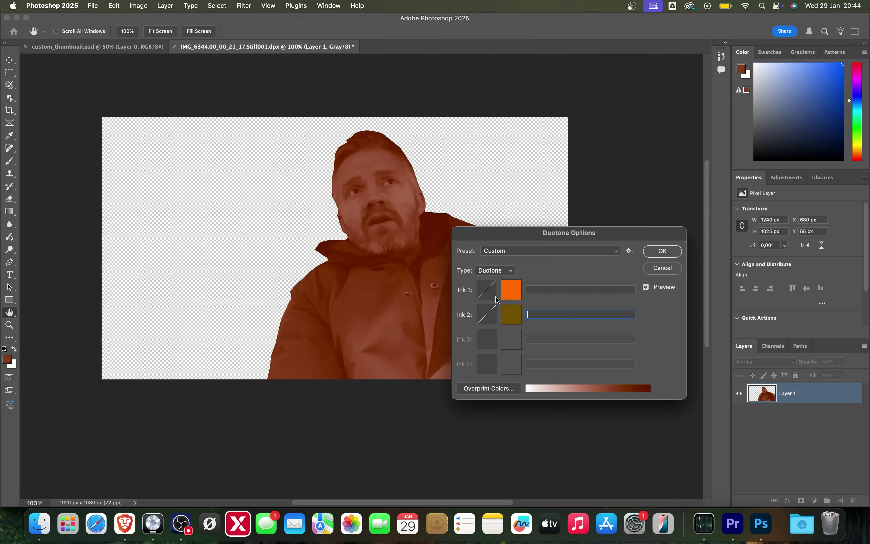
# Change the Ink 1 color of the duotone to bright blue 00a8ff
pyautogui.click(512, 297)
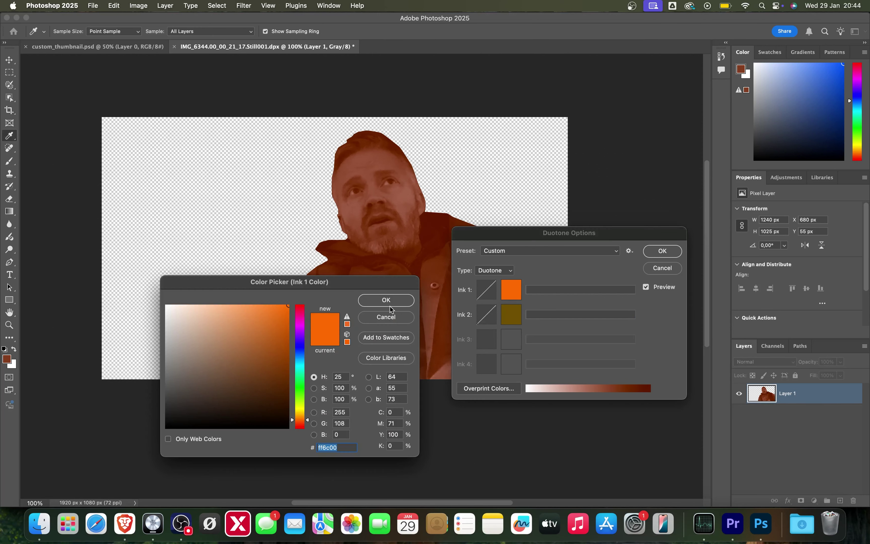
pyautogui.write('003049')
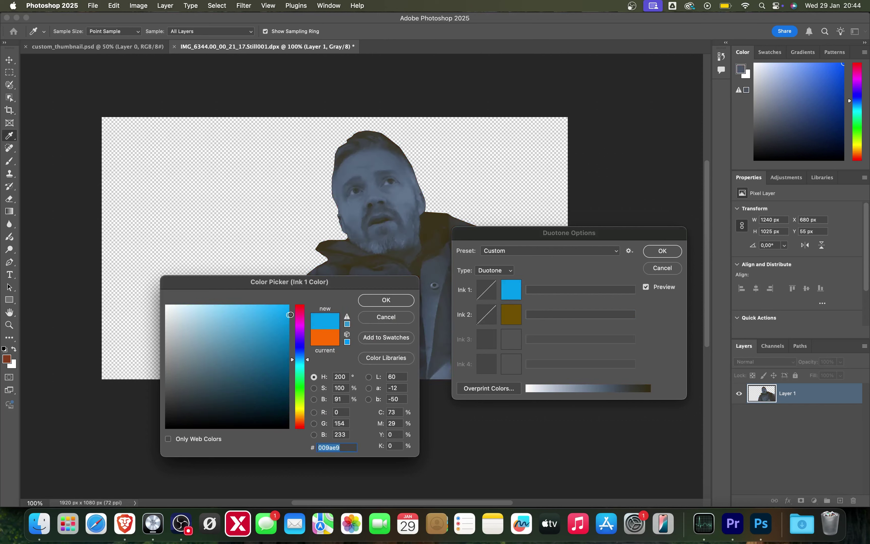
pyautogui.click(291, 395)
pyautogui.moveTo(289, 394); pyautogui.dragTo(295, 297)
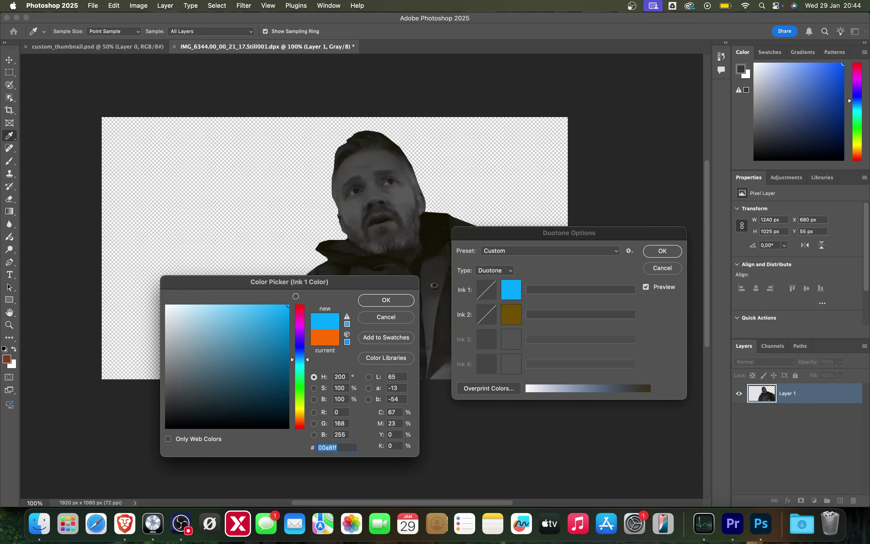
pyautogui.click(386, 299)
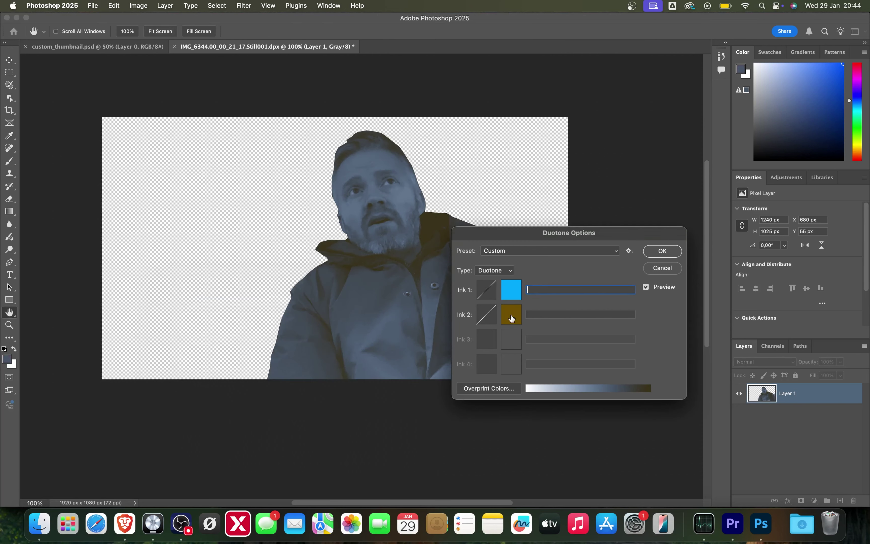
# Change the Ink 2 color of the duotone to golden brown ac7900
pyautogui.click(510, 314)
pyautogui.click(285, 316)
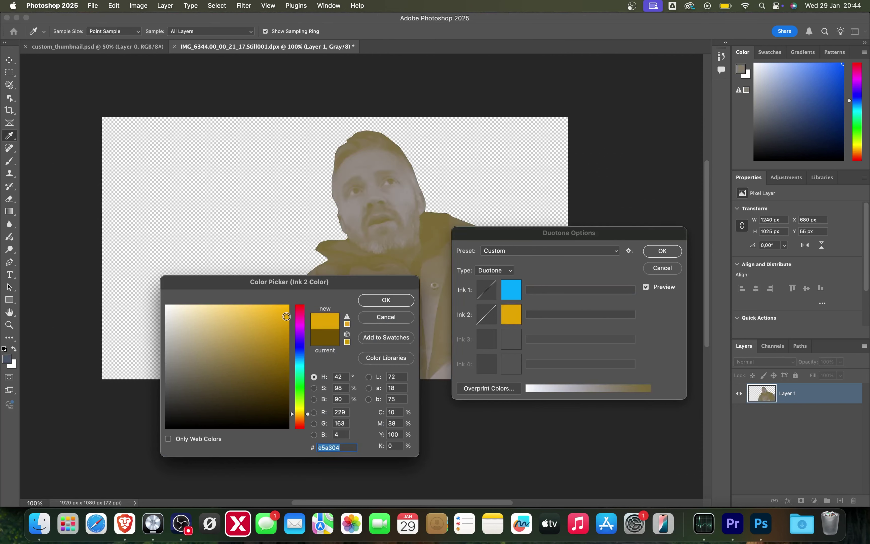
pyautogui.moveTo(285, 317); pyautogui.dragTo(298, 344)
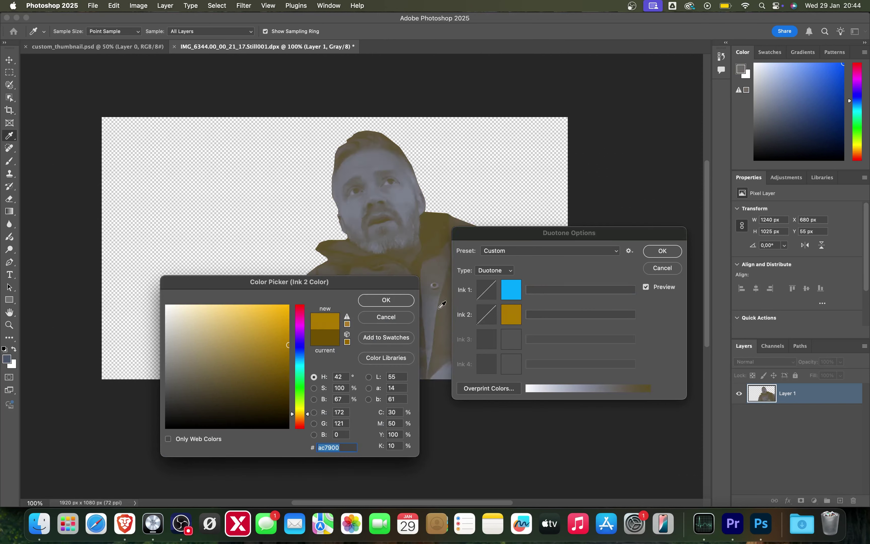
pyautogui.click(378, 306)
# Switch the duotone type to Tritone and set the Ink 3 color to bright blue 007ee8
pyautogui.click(492, 271)
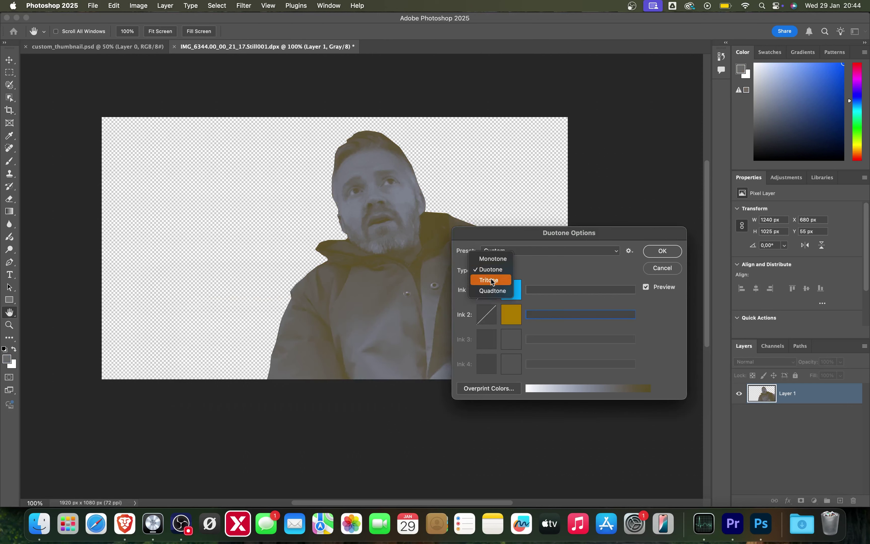
pyautogui.click(491, 280)
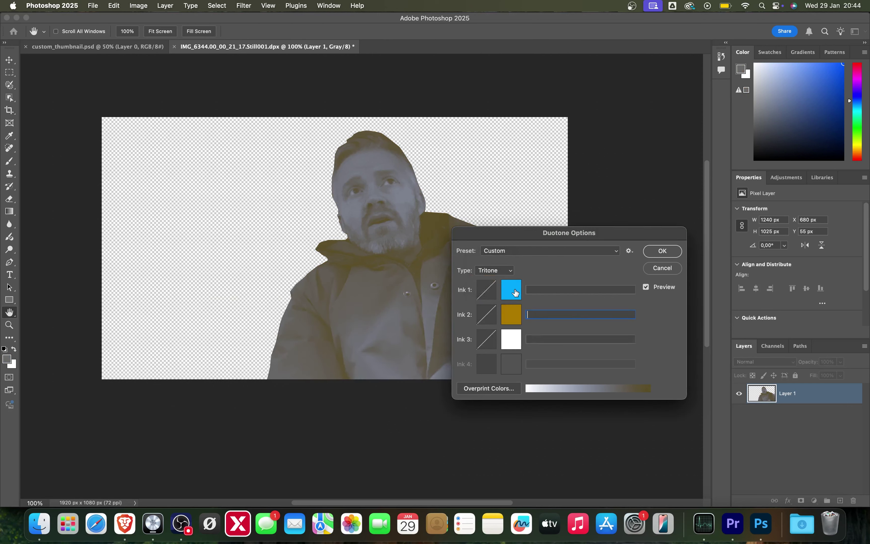
pyautogui.click(511, 339)
pyautogui.click(297, 360)
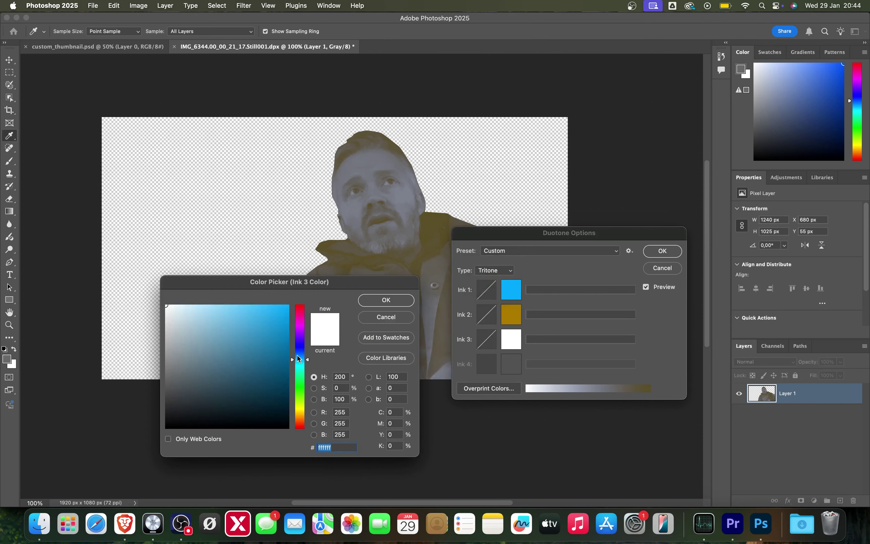
pyautogui.moveTo(275, 346)
pyautogui.mouseDown()
pyautogui.moveTo(291, 374)
pyautogui.moveTo(292, 347)
pyautogui.moveTo(306, 357)
pyautogui.mouseUp()
pyautogui.click(295, 370)
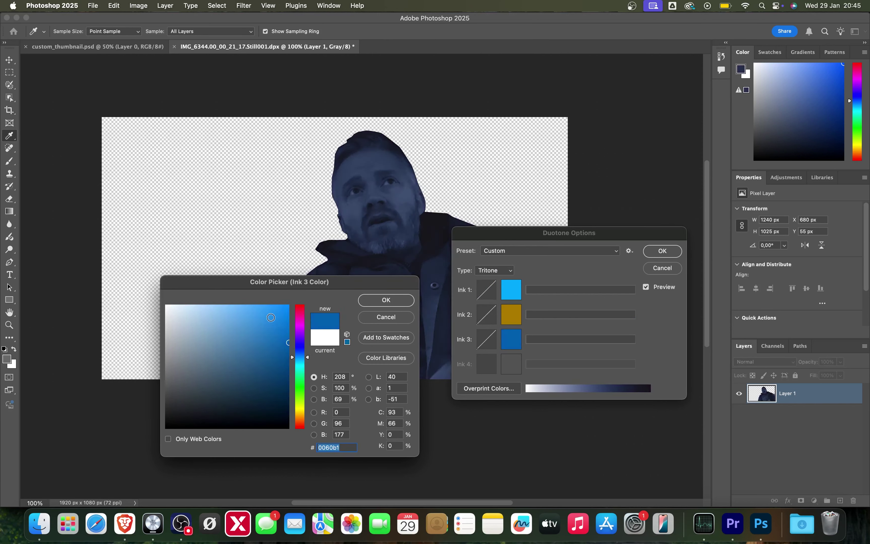
pyautogui.moveTo(271, 317); pyautogui.dragTo(300, 316)
pyautogui.click(376, 299)
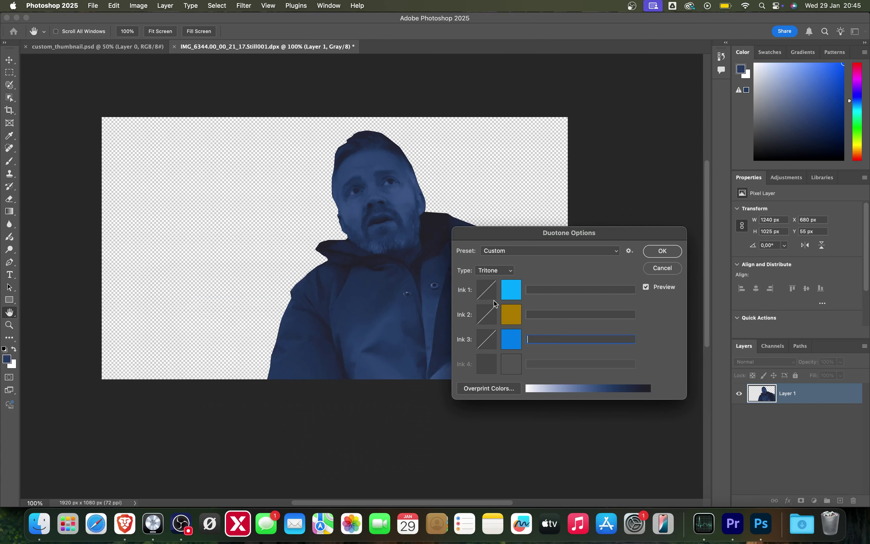
# Change the Ink 2 color to bright blue 0092ef
pyautogui.click(507, 316)
pyautogui.click(299, 358)
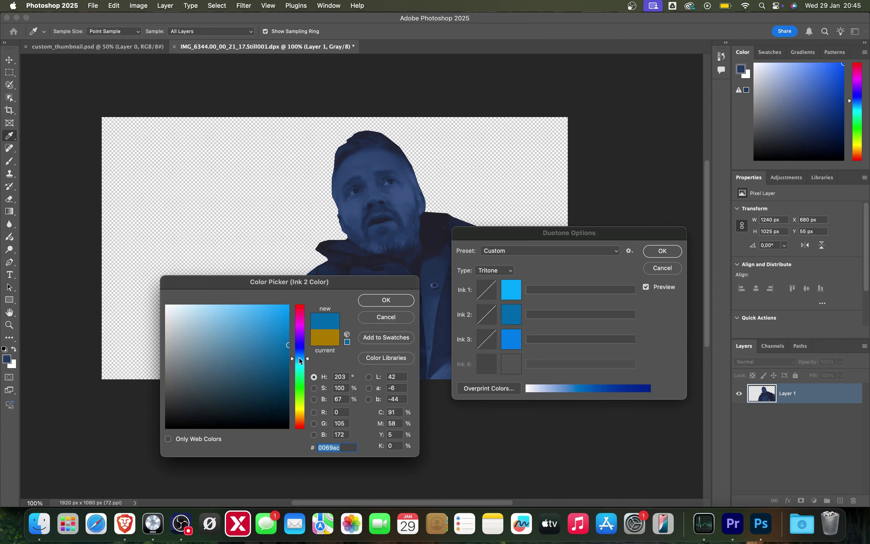
pyautogui.moveTo(282, 323); pyautogui.dragTo(290, 312)
pyautogui.click(393, 306)
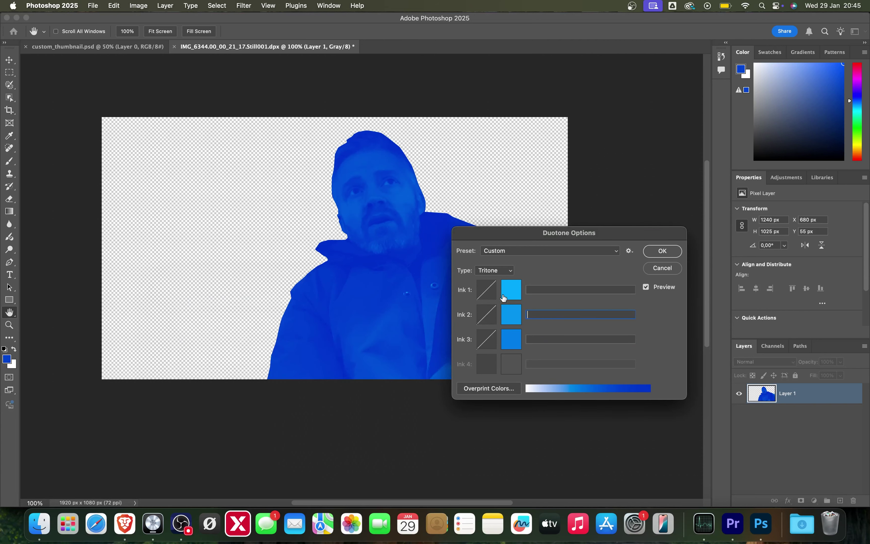
# Change the Ink 1 color to yellow-orange ffa800, moving the color picker off the man's jacket
pyautogui.click(509, 293)
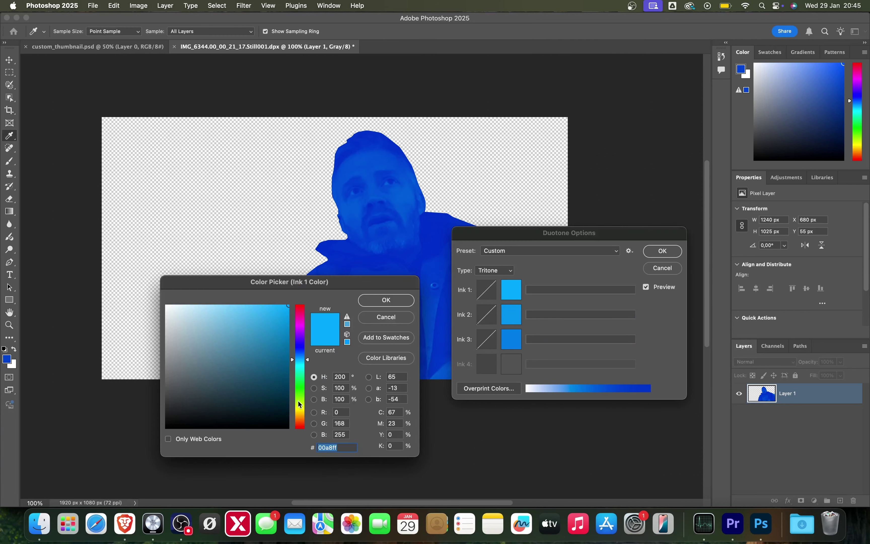
pyautogui.click(300, 414)
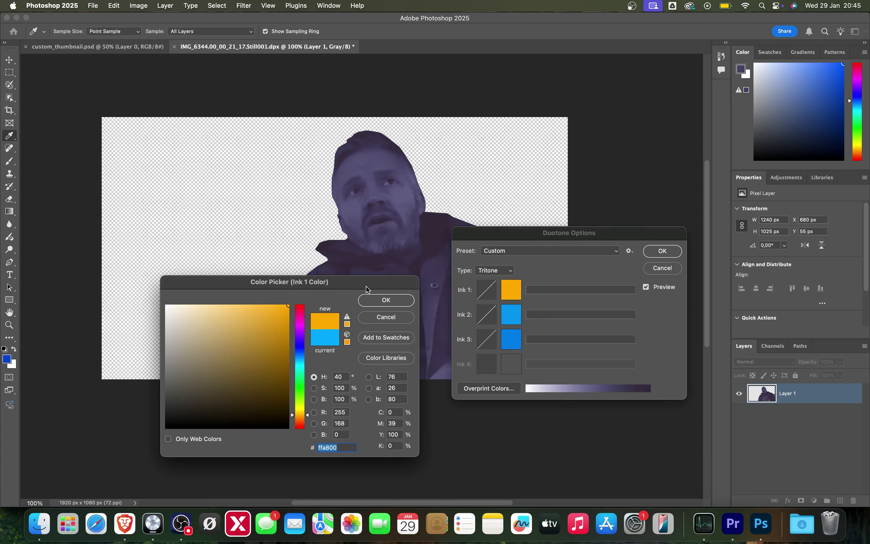
pyautogui.moveTo(366, 287); pyautogui.dragTo(255, 284)
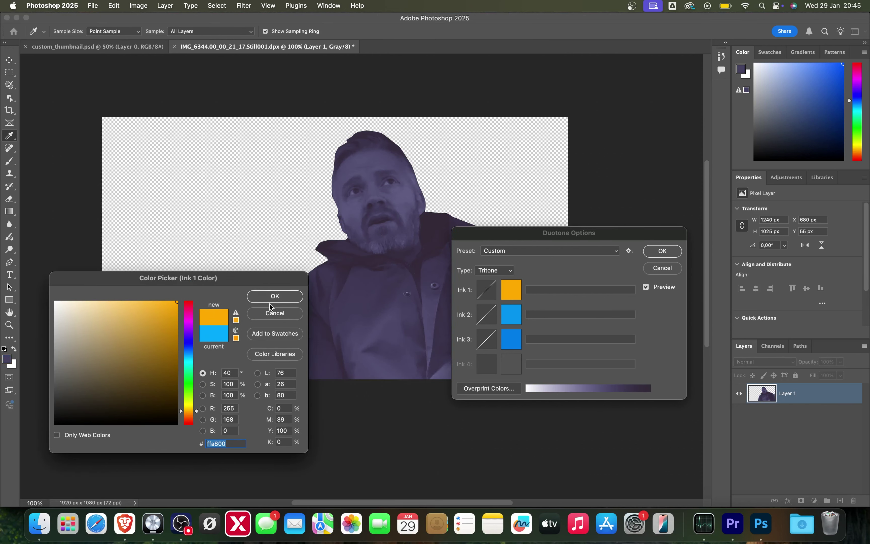
pyautogui.click(275, 296)
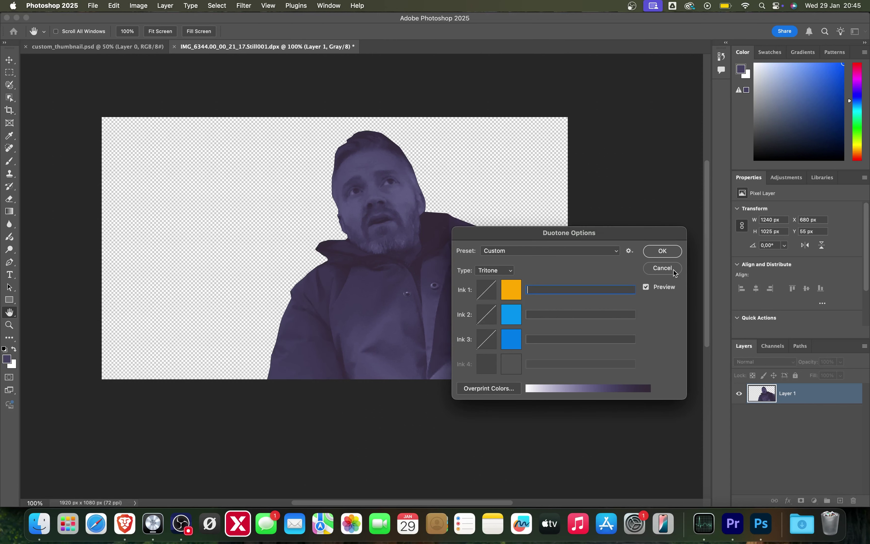
# Switch the type back to Duotone and darken the Ink 2 color to blue 00548a
pyautogui.click(507, 335)
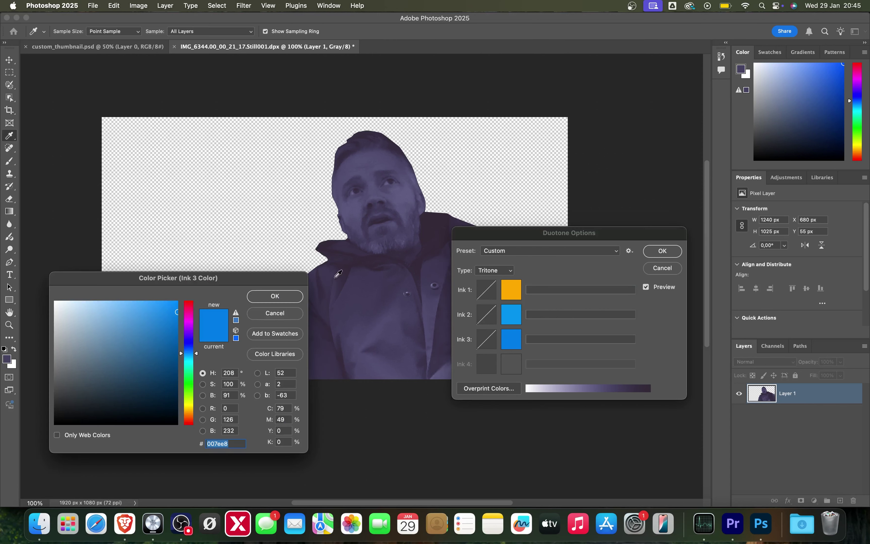
pyautogui.click(286, 313)
pyautogui.click(498, 270)
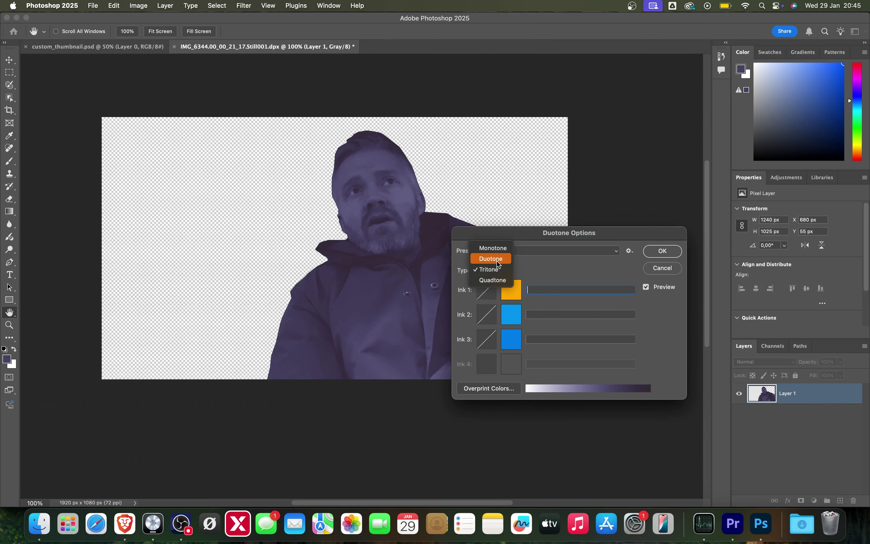
pyautogui.click(496, 261)
pyautogui.click(514, 315)
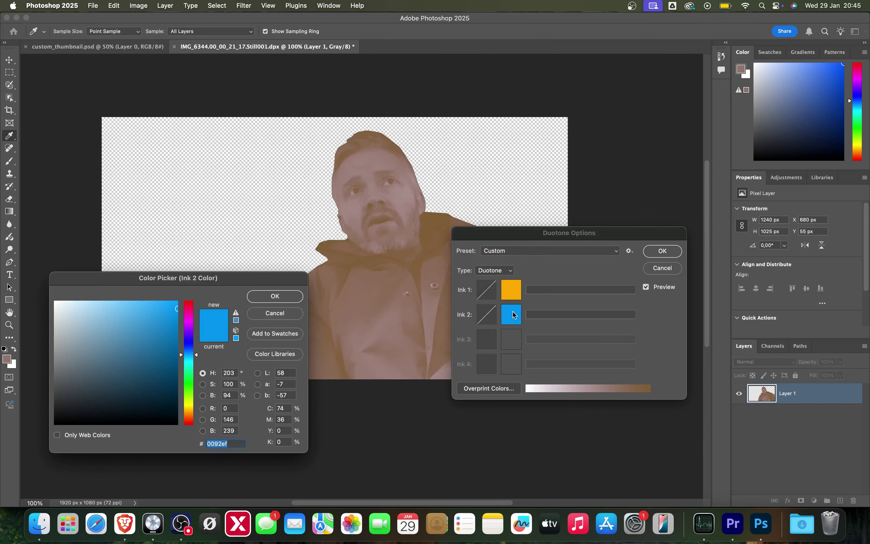
pyautogui.moveTo(169, 352); pyautogui.dragTo(187, 359)
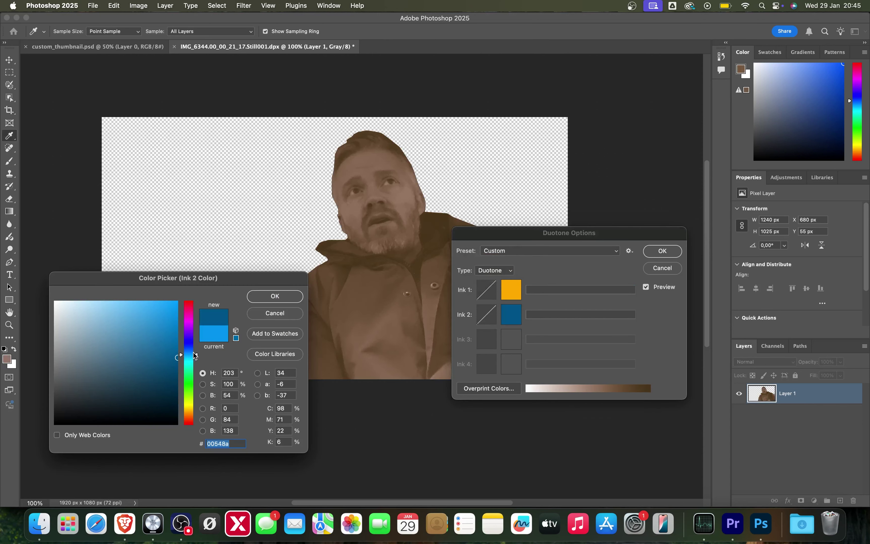
pyautogui.click(275, 297)
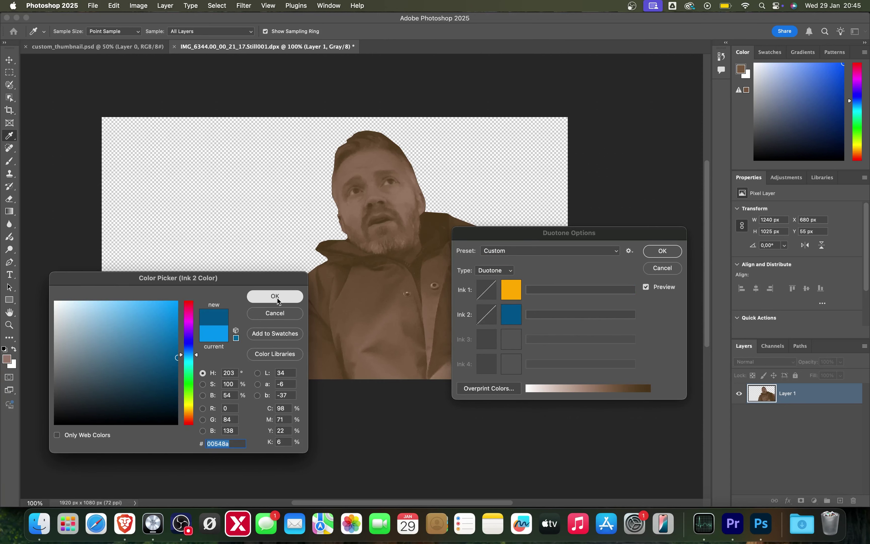
# Fill in the missing ink names with plain numbers such as 2 and apply the duotone to the cutout
pyautogui.click(662, 251)
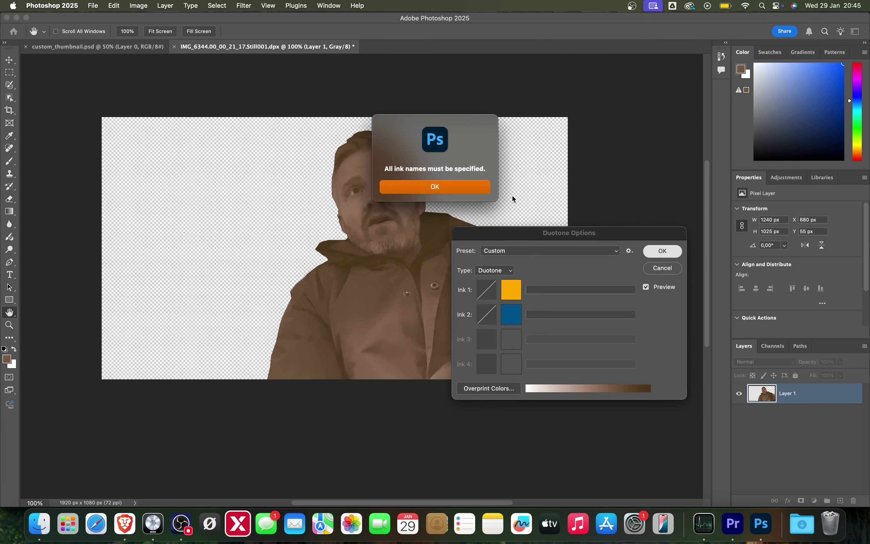
pyautogui.click(445, 187)
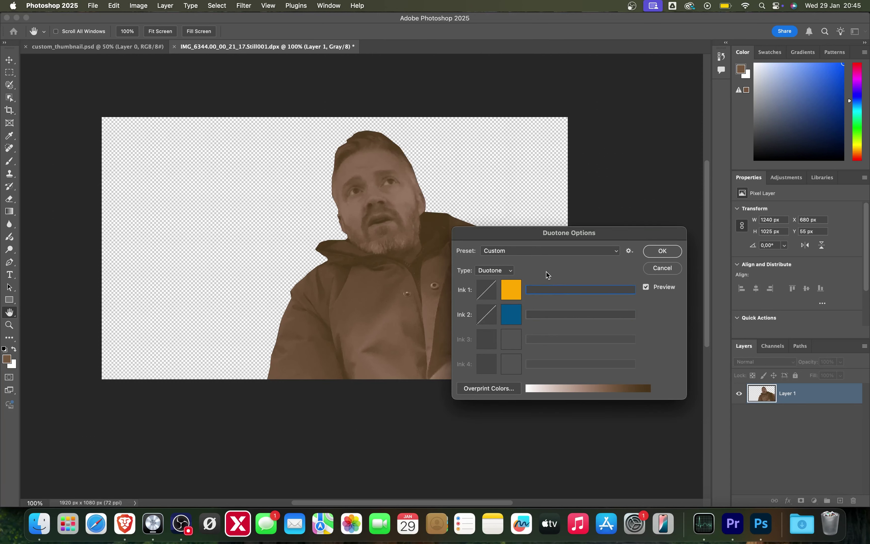
pyautogui.write('2')
pyautogui.click(662, 252)
# Copy the entire duotone cutout and paste it into custom_thumbnail.psd above the blue background
pyautogui.press('v')
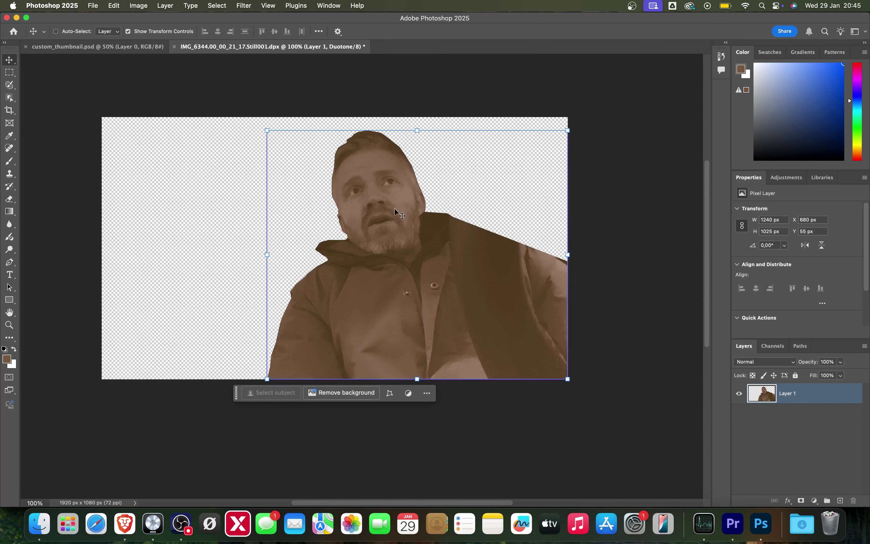
pyautogui.press('super+a')
pyautogui.press('super+c')
pyautogui.click(97, 46)
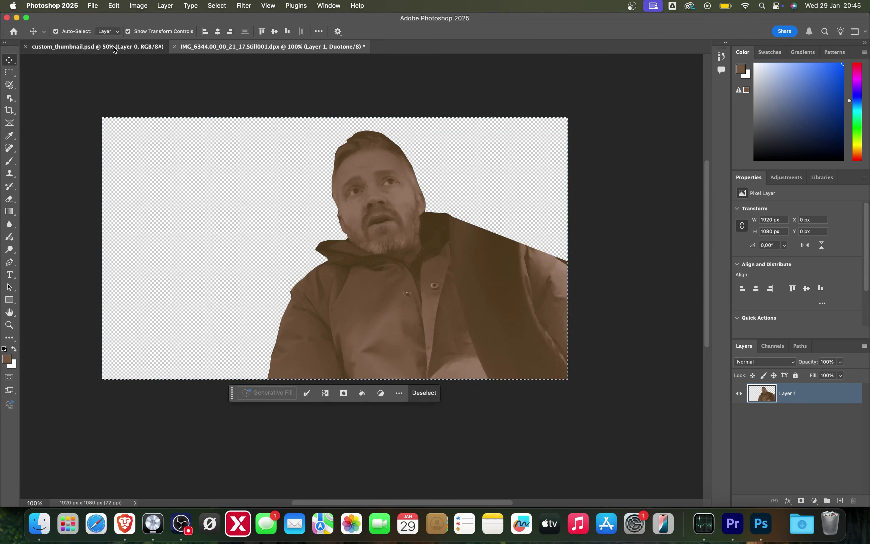
pyautogui.press('super+v')
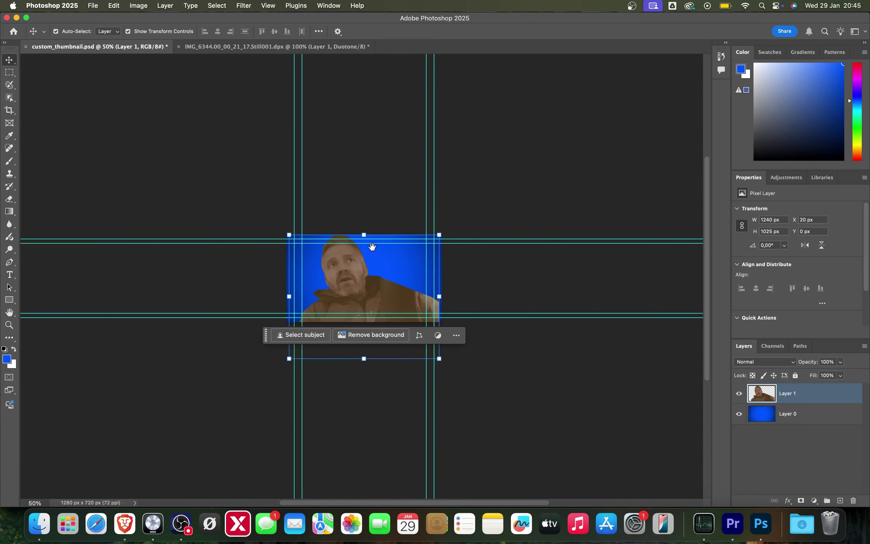
# Scale the pasted cutout proportionally to about 72.6% and move it right, centering it at about X 999 px, Y 372 px
pyautogui.press('super+t')
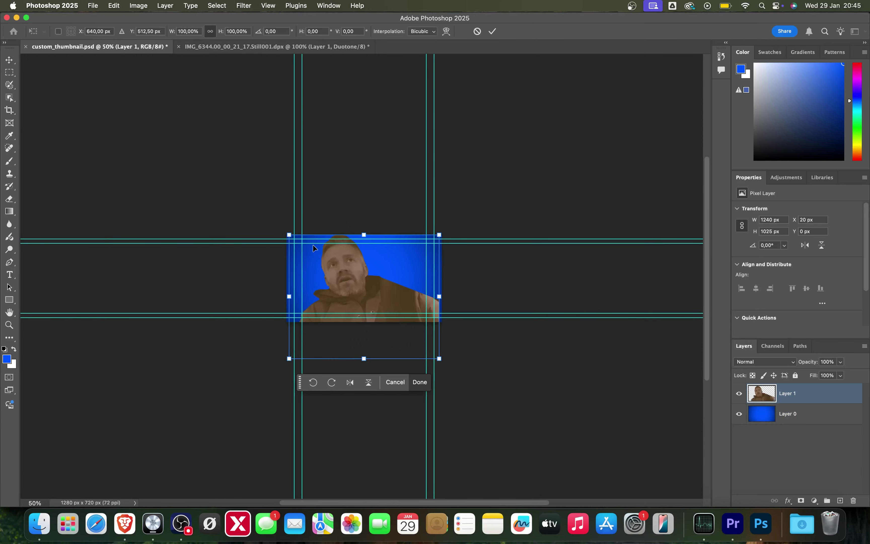
pyautogui.keyDown('super'); pyautogui.click(370, 292); pyautogui.keyUp('super')
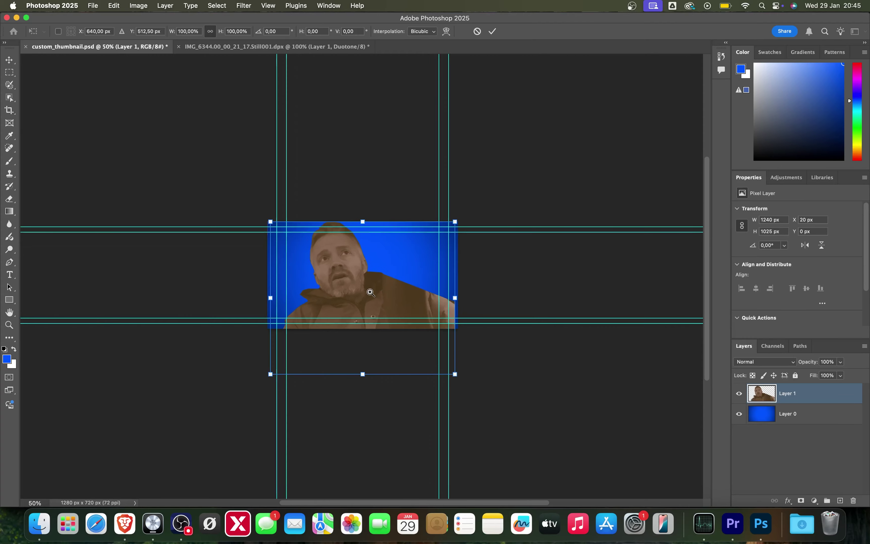
pyautogui.keyDown('super'); pyautogui.click(370, 291); pyautogui.keyUp('super')
pyautogui.keyDown('alt'); pyautogui.keyDown('super'); pyautogui.click(370, 291); pyautogui.keyUp('super'); pyautogui.keyUp('alt')
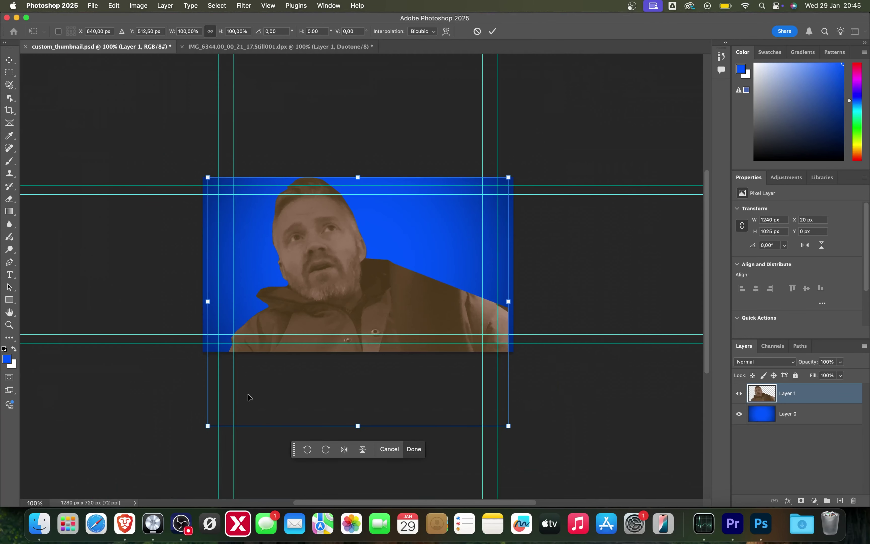
pyautogui.moveTo(207, 425); pyautogui.dragTo(282, 386)
pyautogui.press('super+z')
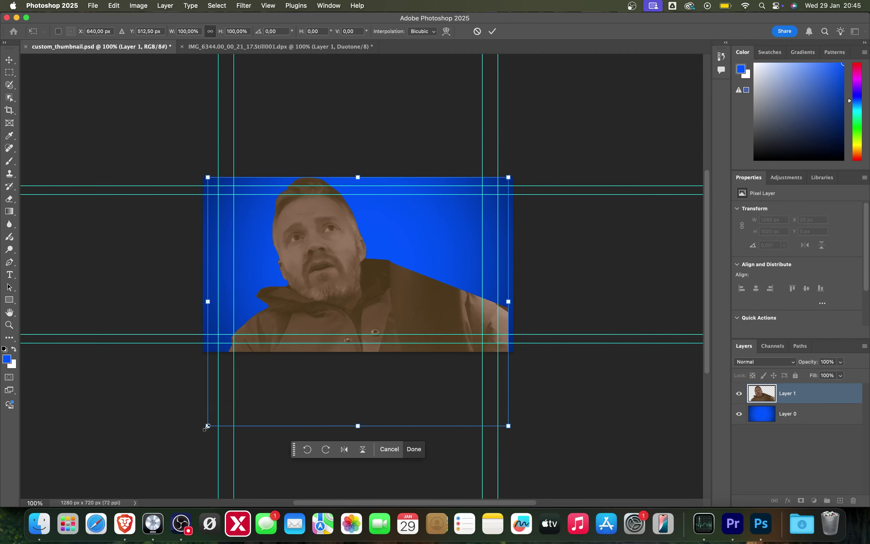
pyautogui.moveTo(207, 427); pyautogui.dragTo(301, 375)
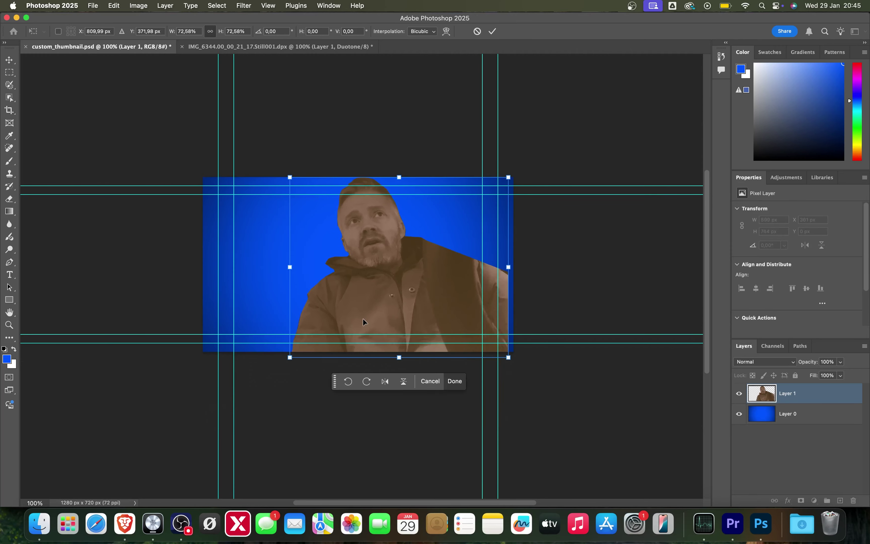
pyautogui.moveTo(363, 321); pyautogui.dragTo(410, 323)
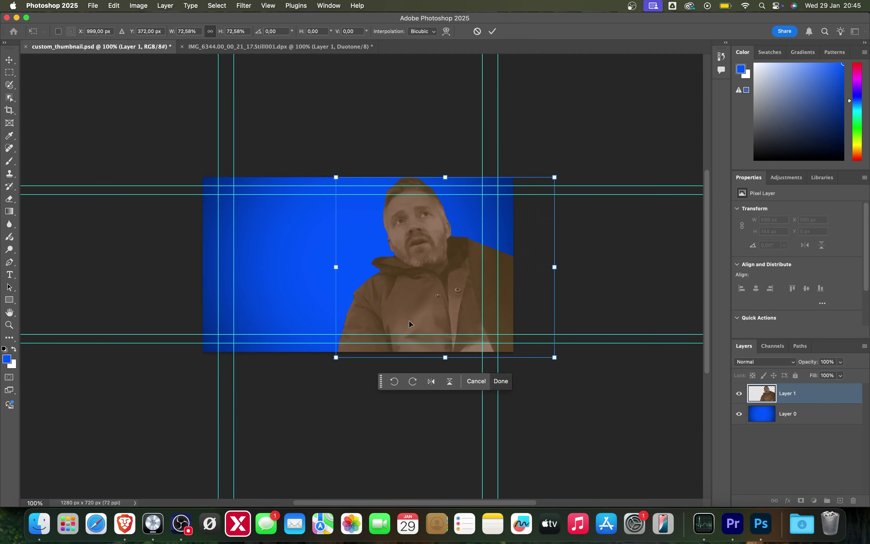
pyautogui.press('Return')
# Boost the cutout's contrast with Levels, setting the input black point to about 44 and the white point to about 147
pyautogui.press('super+l')
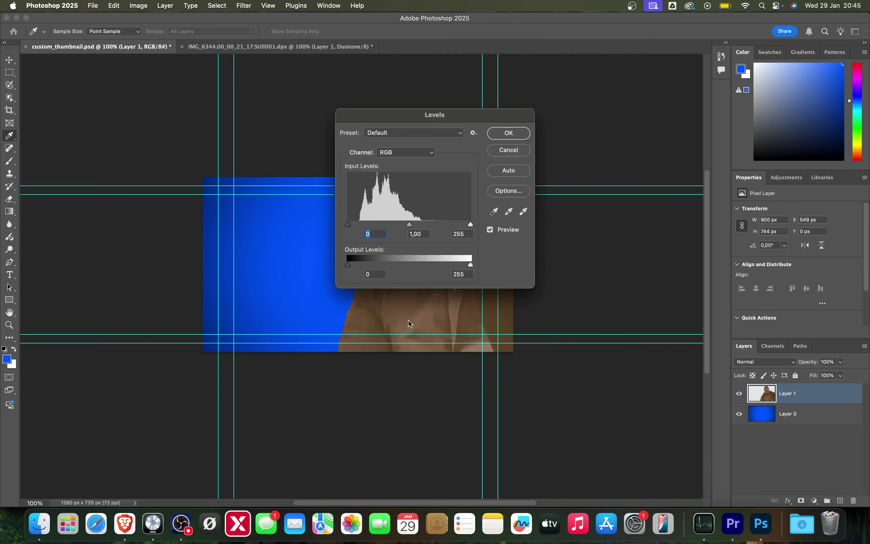
pyautogui.moveTo(475, 115); pyautogui.dragTo(604, 217)
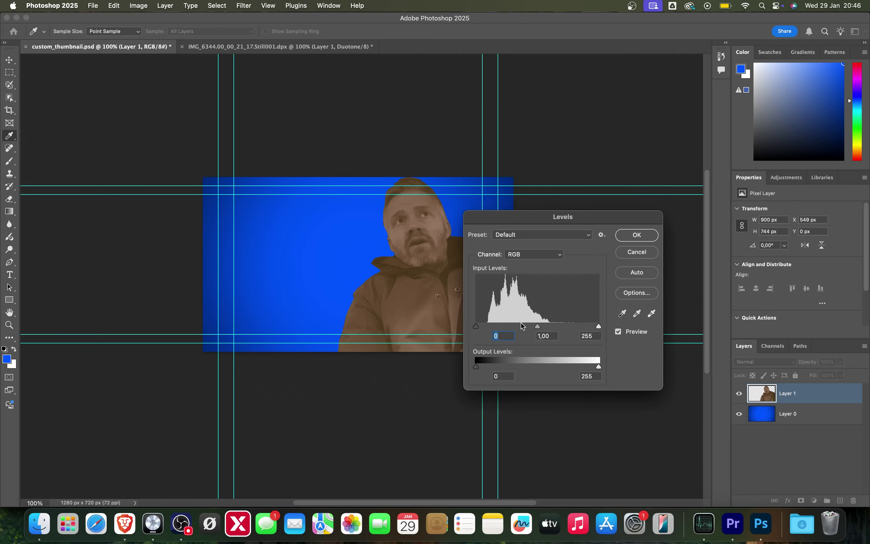
pyautogui.moveTo(481, 326); pyautogui.dragTo(490, 326)
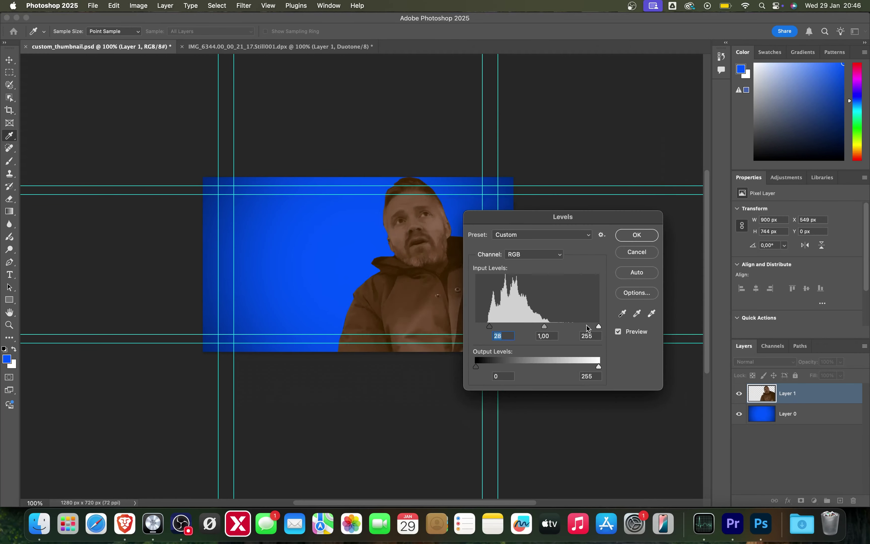
pyautogui.moveTo(597, 327); pyautogui.dragTo(547, 326)
pyautogui.moveTo(489, 326)
pyautogui.mouseDown()
pyautogui.moveTo(512, 325)
pyautogui.moveTo(499, 321)
pyautogui.mouseUp()
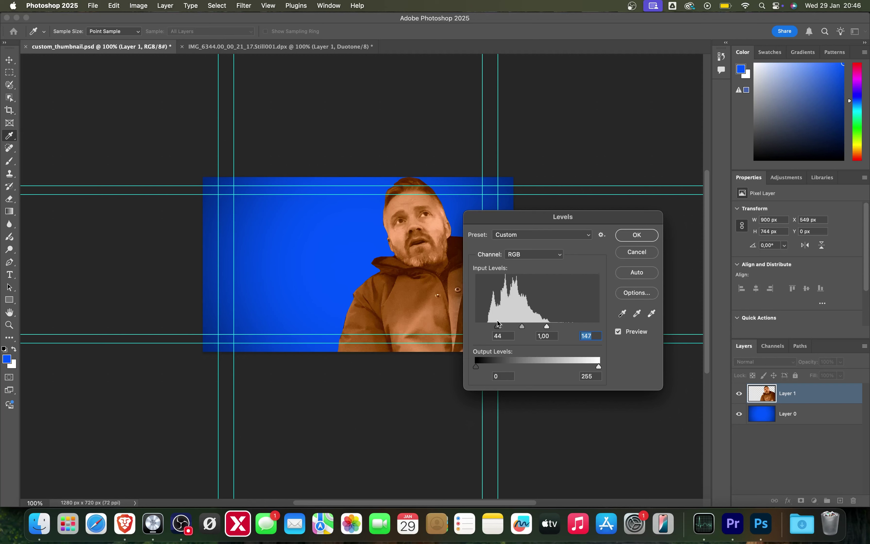
pyautogui.moveTo(498, 324); pyautogui.dragTo(497, 324)
pyautogui.click(637, 234)
# Move the man's cutout farther right to about X 735 px, Y 0 px, and leave Layer 1 selected
pyautogui.press('v')
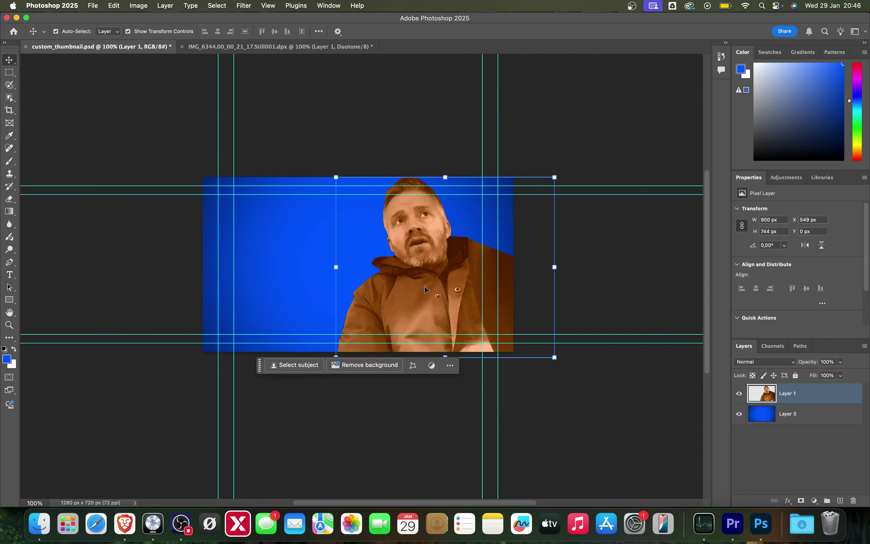
pyautogui.moveTo(424, 287); pyautogui.dragTo(519, 270)
pyautogui.press('super+space')
pyautogui.keyDown('super'); pyautogui.click(480, 285); pyautogui.keyUp('super')
pyautogui.press('super+z')
pyautogui.keyDown('alt'); pyautogui.keyDown('super'); pyautogui.click(426, 252); pyautogui.keyUp('super'); pyautogui.keyUp('alt')
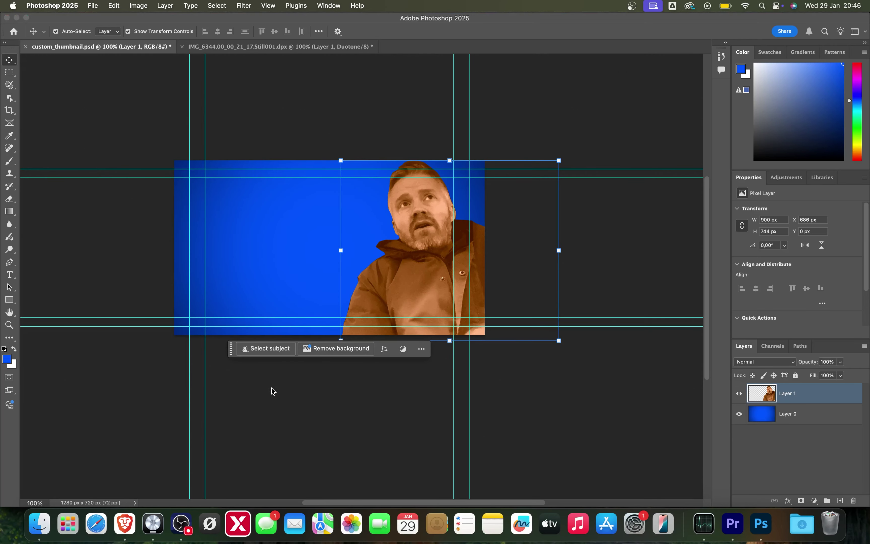
pyautogui.moveTo(484, 308); pyautogui.dragTo(498, 308)
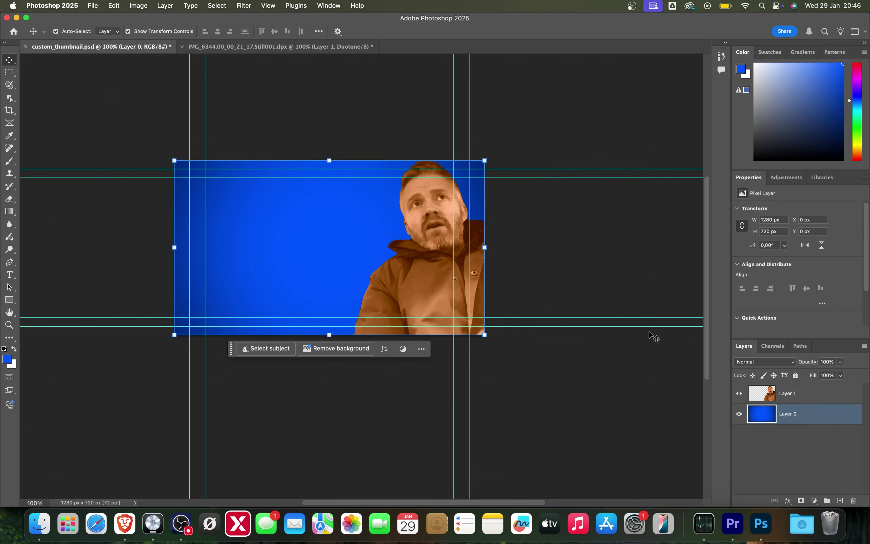
pyautogui.click(785, 392)
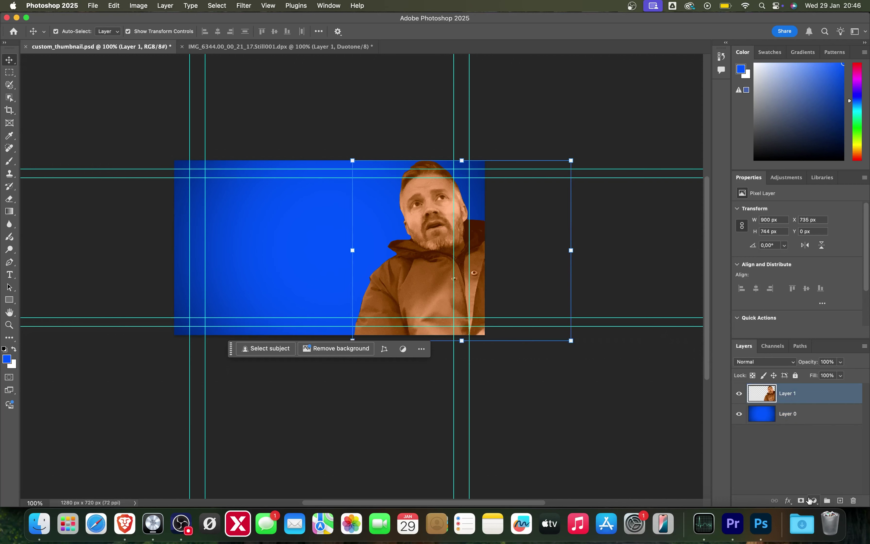
# Add a drop shadow to the man's cutout with about 11% opacity, a -5° angle and 83 px distance
pyautogui.click(788, 500)
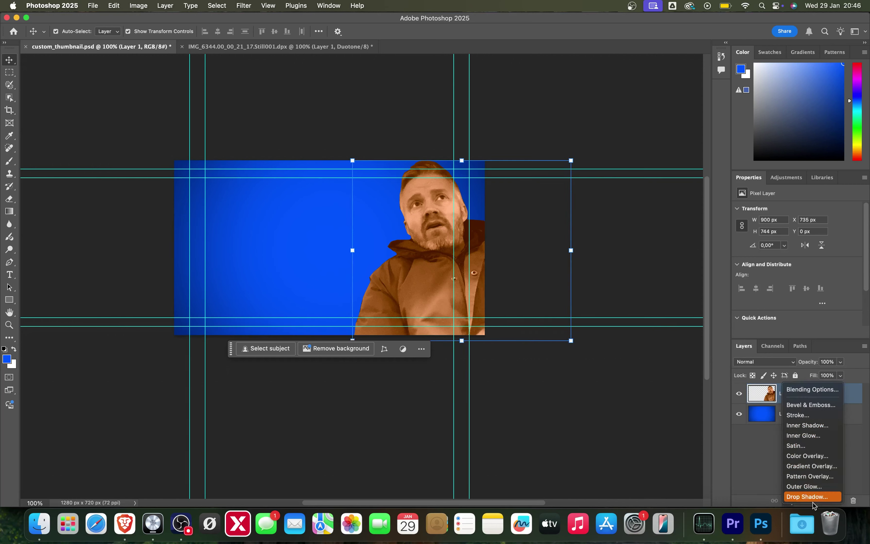
pyautogui.click(814, 496)
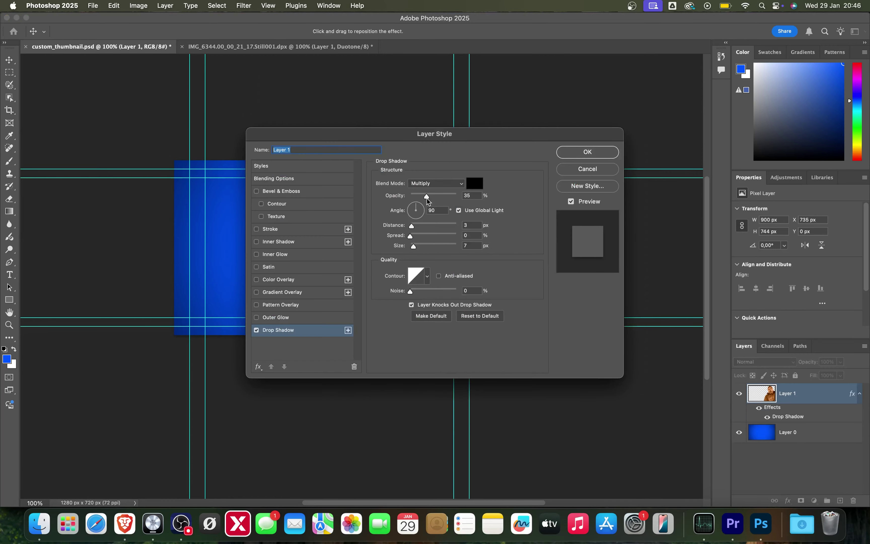
pyautogui.moveTo(428, 131); pyautogui.dragTo(583, 221)
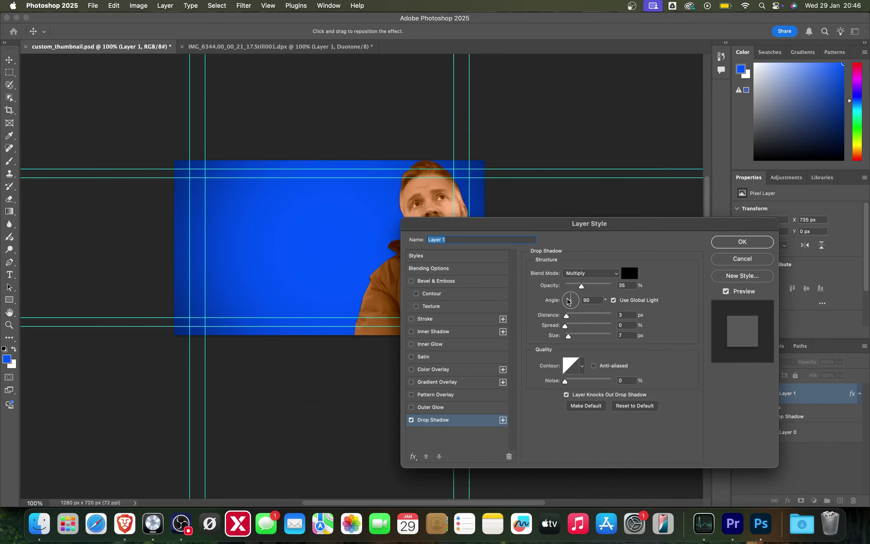
pyautogui.moveTo(568, 301); pyautogui.dragTo(583, 315)
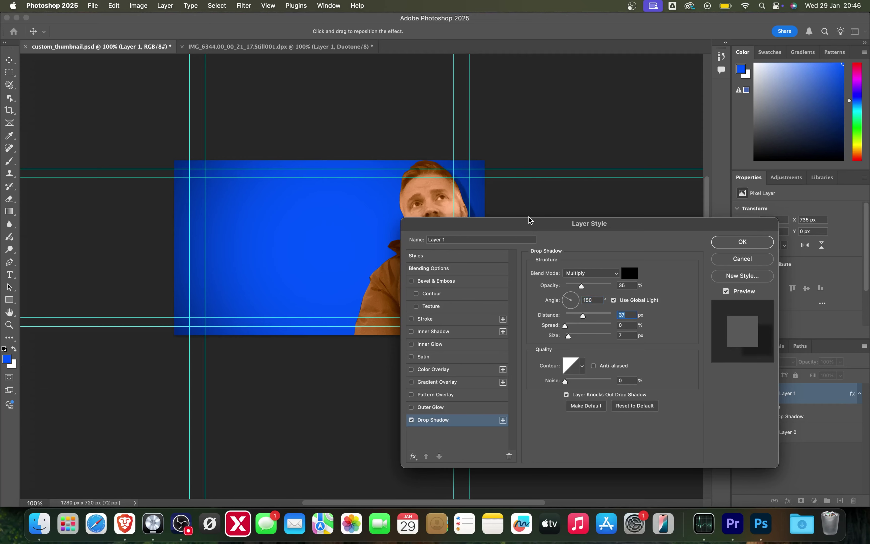
pyautogui.moveTo(529, 220); pyautogui.dragTo(242, 296)
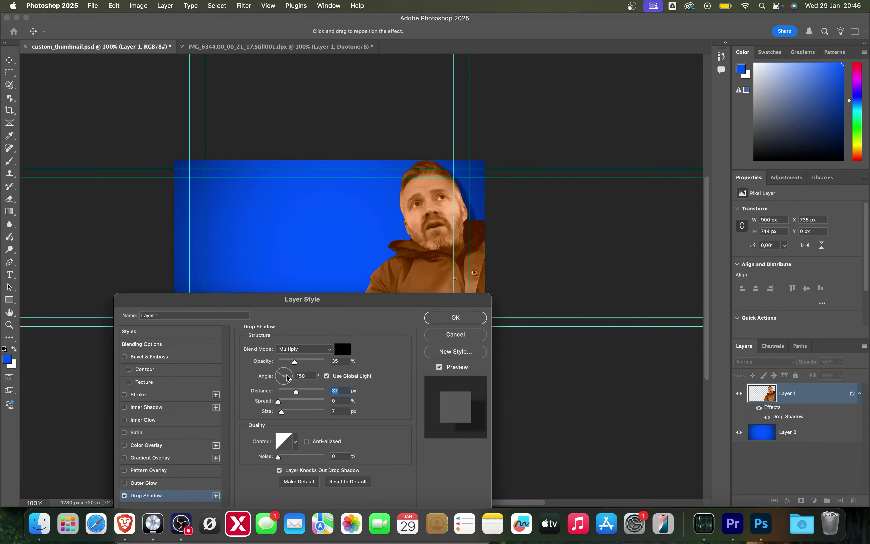
pyautogui.moveTo(287, 377); pyautogui.dragTo(311, 390)
pyautogui.moveTo(344, 302); pyautogui.dragTo(647, 172)
pyautogui.moveTo(589, 252); pyautogui.dragTo(593, 245)
pyautogui.moveTo(541, 168); pyautogui.dragTo(615, 150)
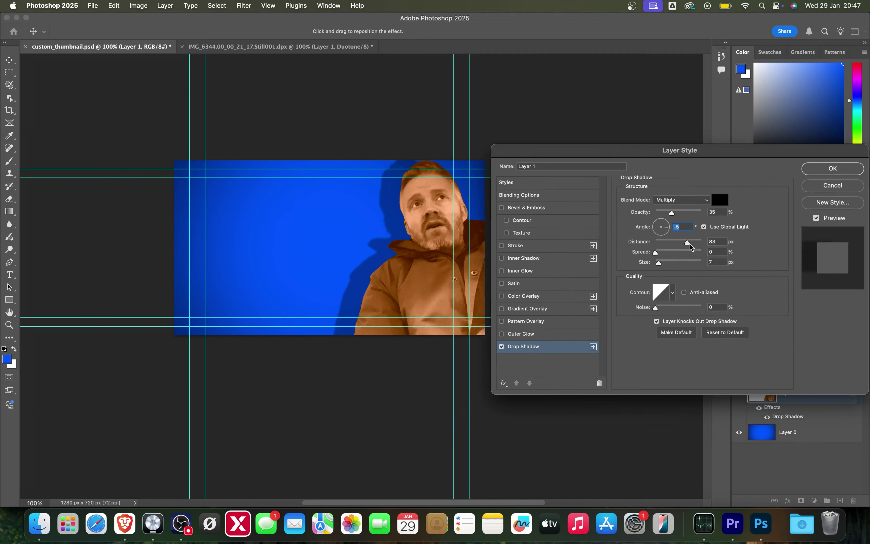
pyautogui.moveTo(677, 211); pyautogui.dragTo(661, 212)
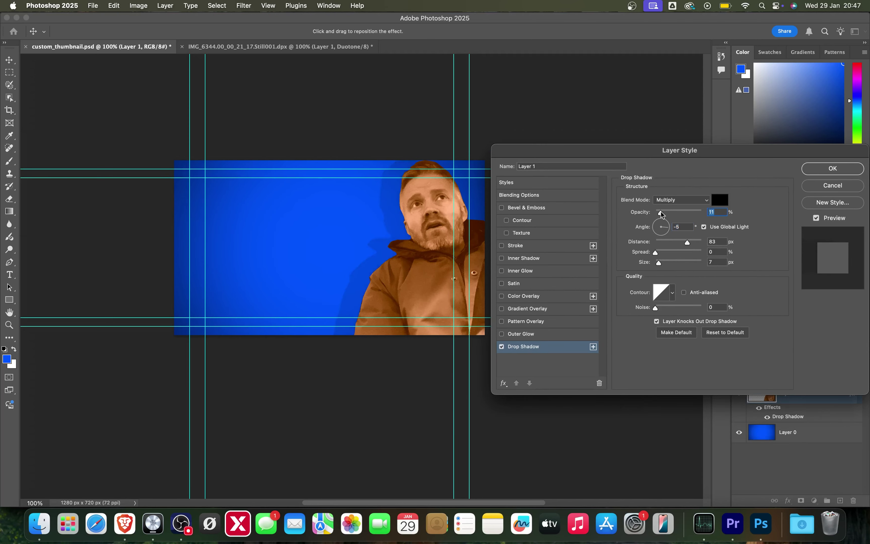
pyautogui.click(824, 175)
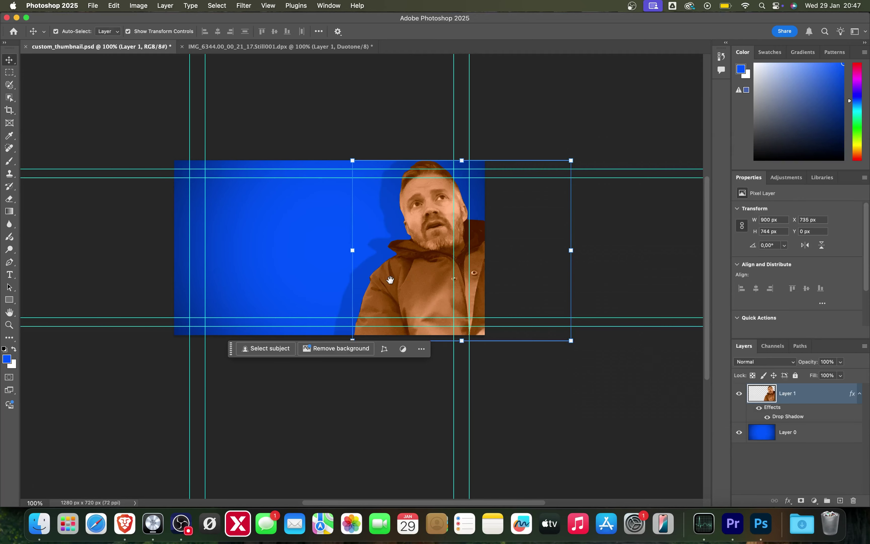
# Soften the cutout's outline along the jacket and head using the Blur tool with a 35 px brush
pyautogui.scroll(5, 390, 280)
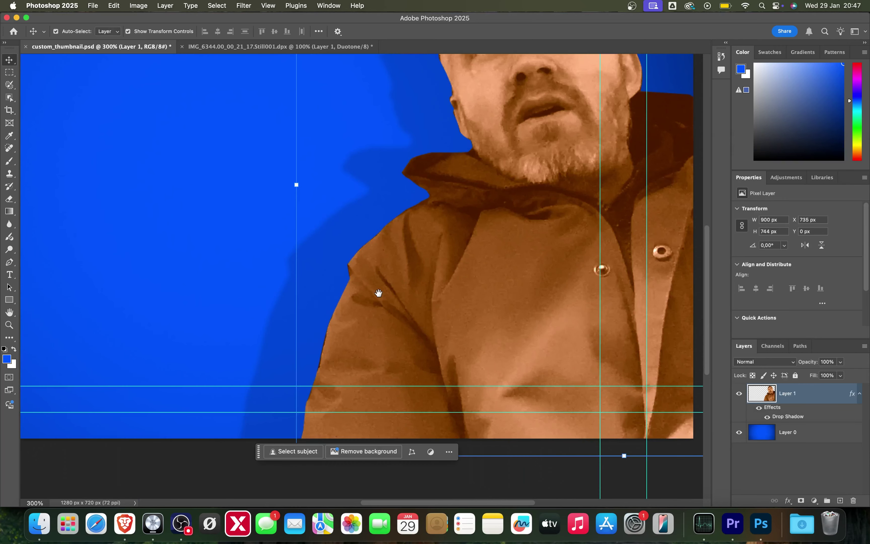
pyautogui.click(9, 224)
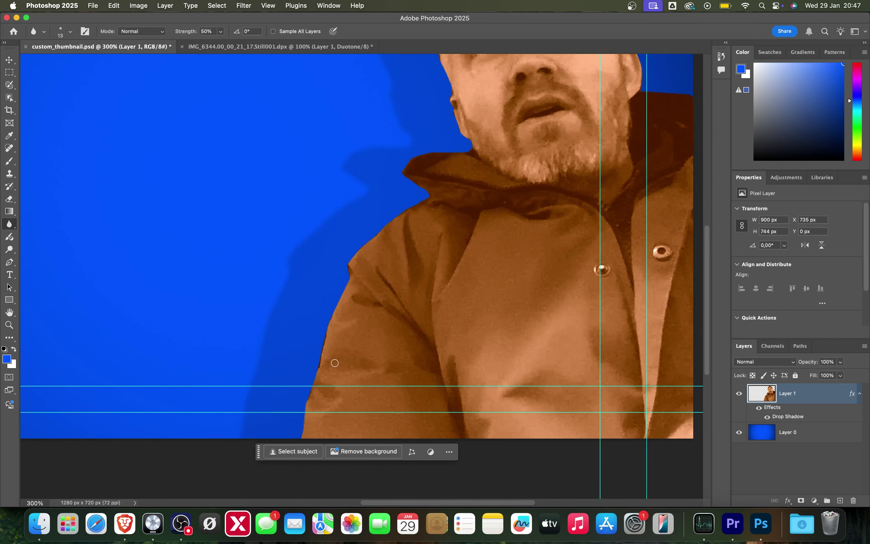
pyautogui.rightClick(317, 380)
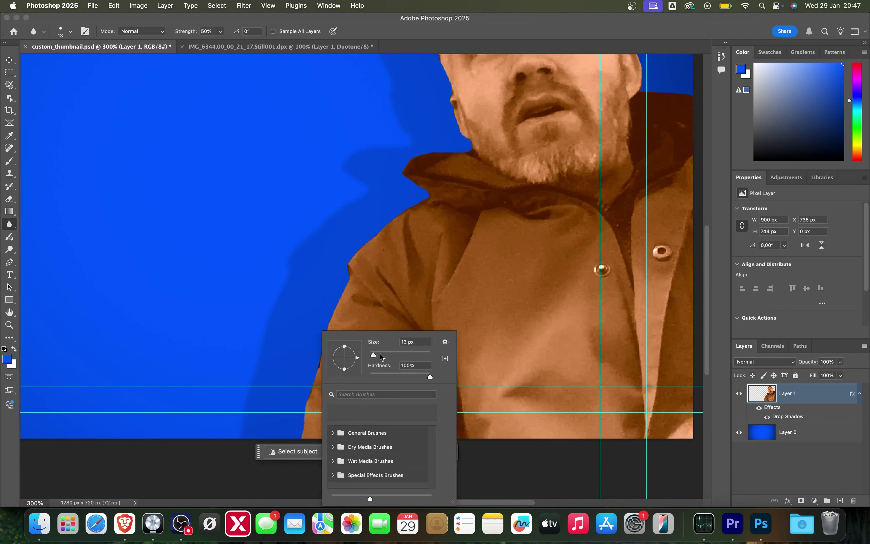
pyautogui.moveTo(380, 354); pyautogui.dragTo(378, 355)
pyautogui.moveTo(299, 438)
pyautogui.mouseDown()
pyautogui.moveTo(349, 258)
pyautogui.moveTo(416, 204)
pyautogui.moveTo(407, 186)
pyautogui.moveTo(429, 163)
pyautogui.moveTo(468, 155)
pyautogui.moveTo(455, 154)
pyautogui.moveTo(439, 300)
pyautogui.moveTo(456, 298)
pyautogui.moveTo(455, 307)
pyautogui.moveTo(435, 293)
pyautogui.moveTo(407, 185)
pyautogui.moveTo(420, 159)
pyautogui.moveTo(428, 162)
pyautogui.moveTo(437, 108)
pyautogui.moveTo(462, 90)
pyautogui.moveTo(498, 76)
pyautogui.moveTo(576, 116)
pyautogui.moveTo(543, 94)
pyautogui.moveTo(585, 131)
pyautogui.moveTo(629, 216)
pyautogui.moveTo(645, 253)
pyautogui.mouseUp()
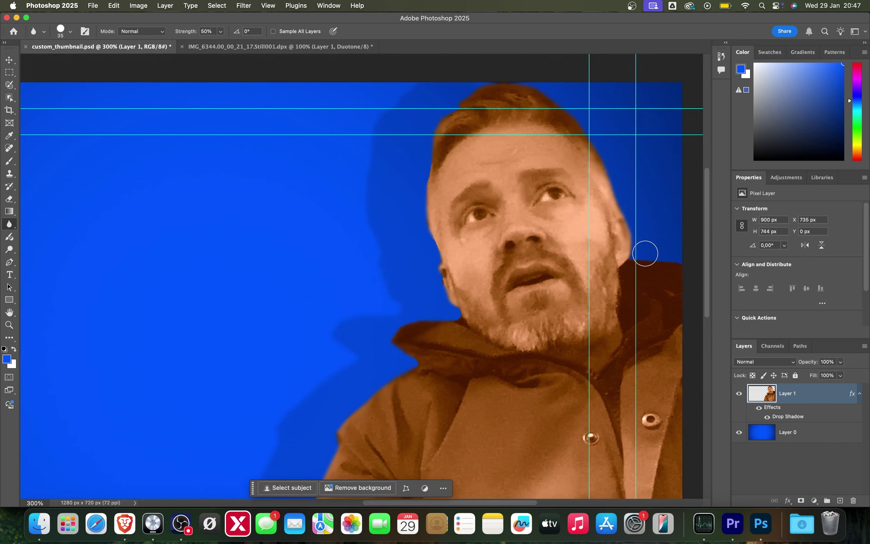
# Switch back to the Move tool and save custom_thumbnail.psd
pyautogui.keyDown('alt'); pyautogui.click(550, 323); pyautogui.keyUp('alt')
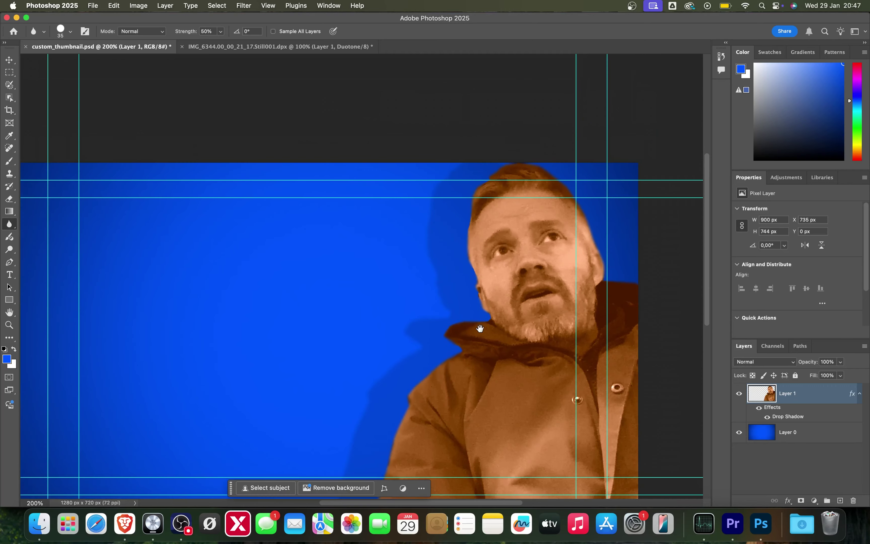
pyautogui.keyDown('alt'); pyautogui.click(477, 330); pyautogui.keyUp('alt')
pyautogui.moveTo(445, 334); pyautogui.dragTo(458, 306)
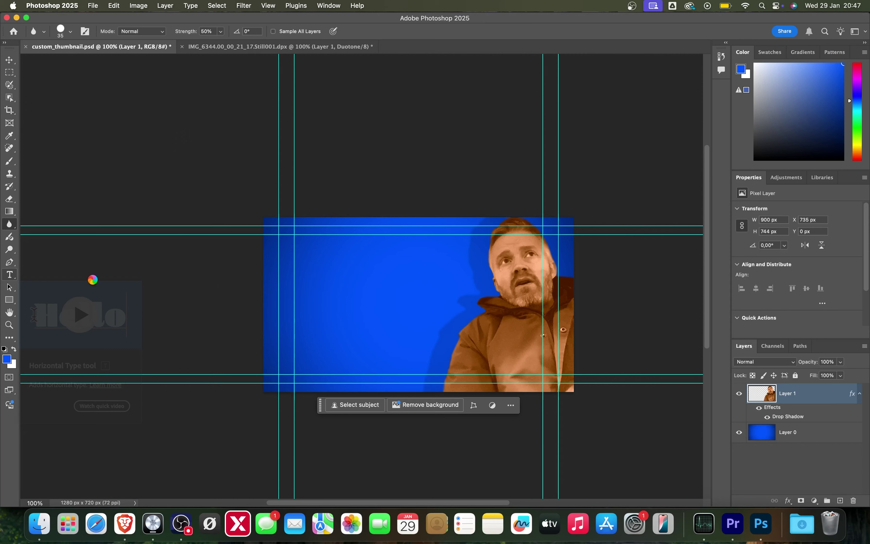
pyautogui.press('v')
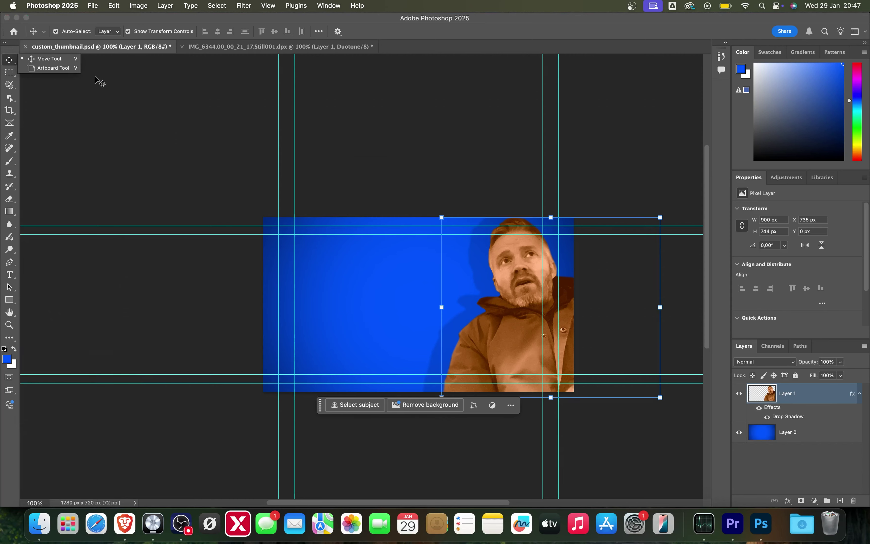
pyautogui.click(93, 6)
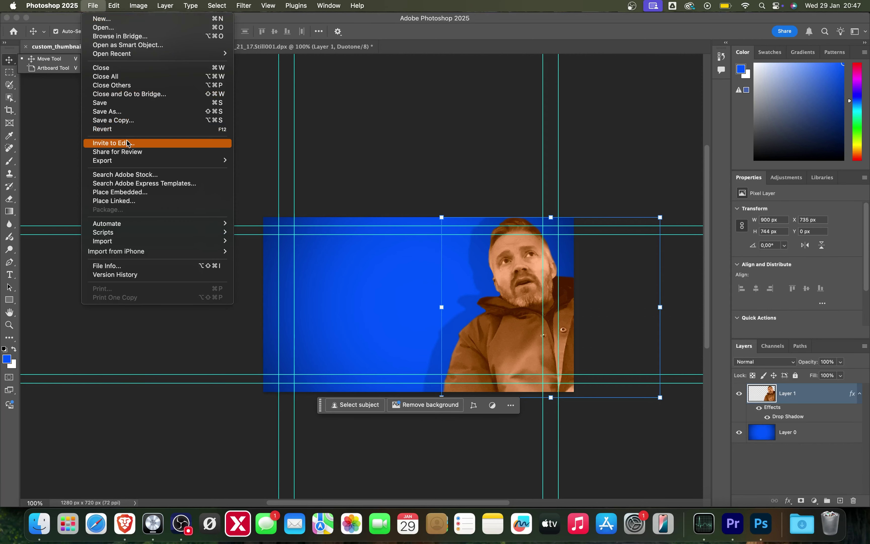
pyautogui.click(130, 103)
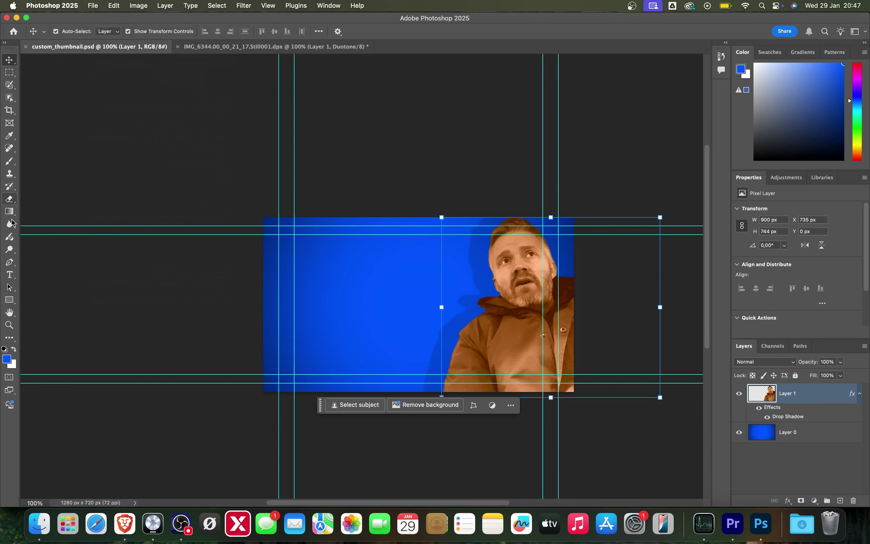
# Create a paragraph text box on the blue area beside the man and set its text color to orange #ff9600
pyautogui.click(10, 276)
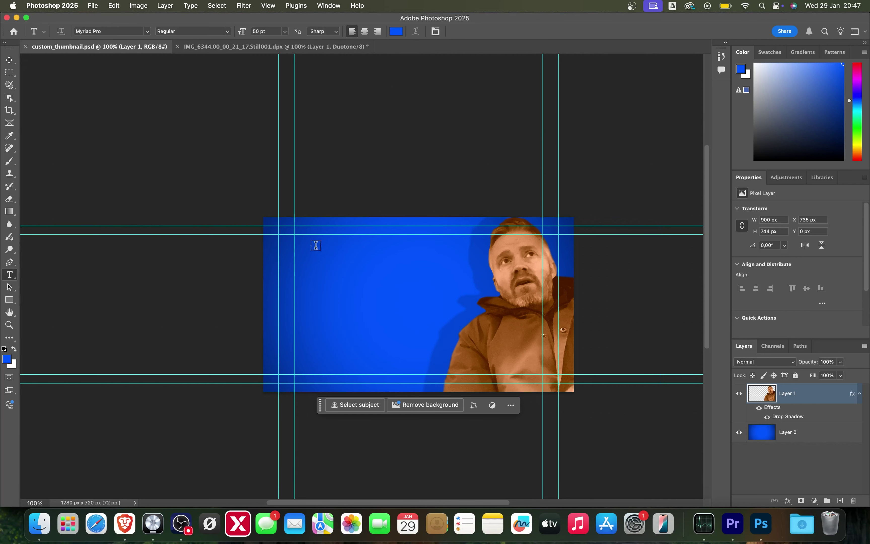
pyautogui.moveTo(313, 254); pyautogui.dragTo(447, 349)
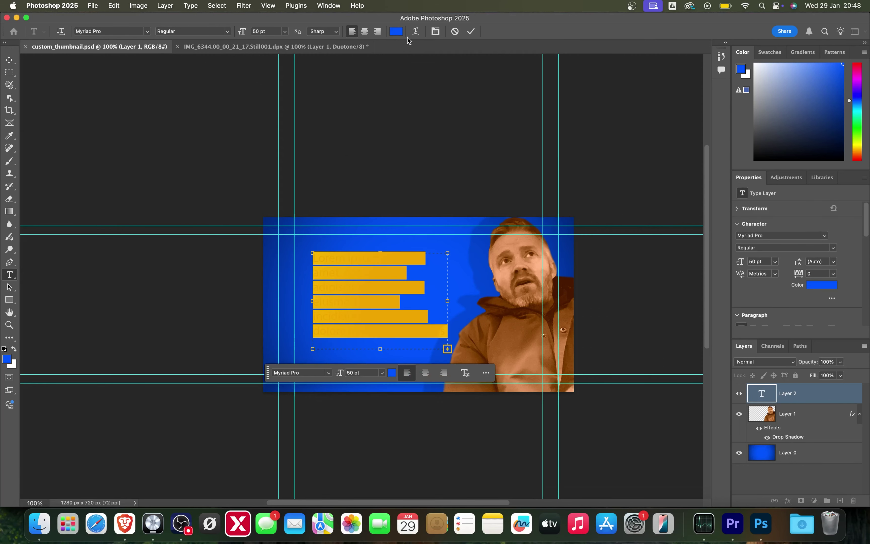
pyautogui.click(396, 31)
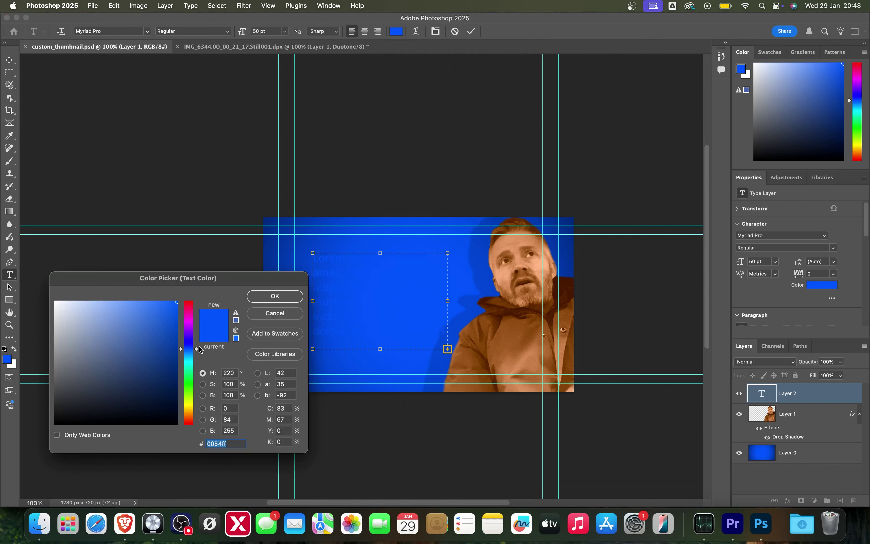
pyautogui.moveTo(189, 418); pyautogui.dragTo(189, 408)
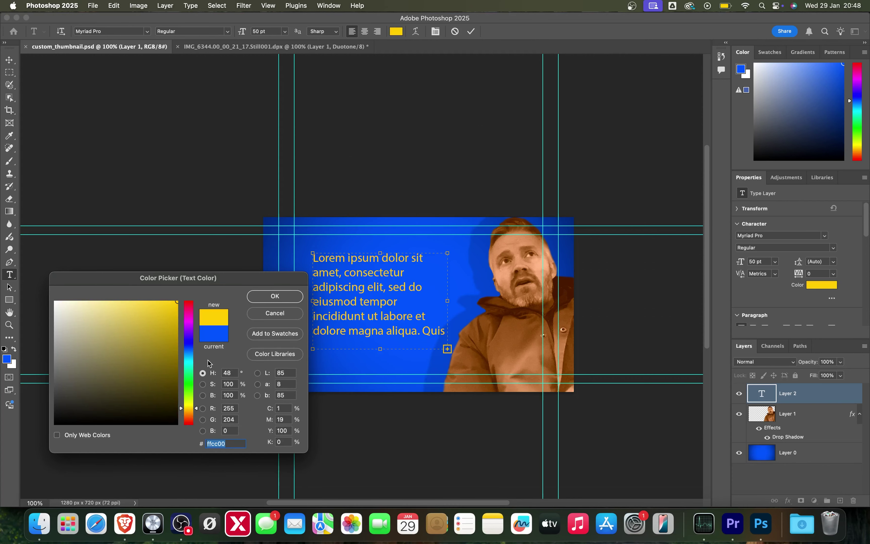
pyautogui.click(191, 412)
pyautogui.click(275, 296)
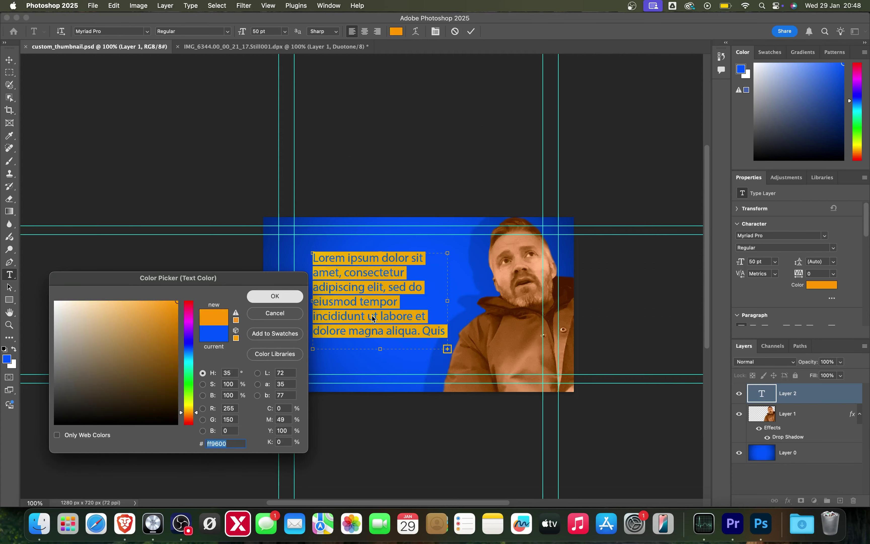
# Replace the placeholder text in the box with the title "GRAPHIC DESIGN MYTHS" in capitals
pyautogui.click(366, 302)
pyautogui.press('super+a')
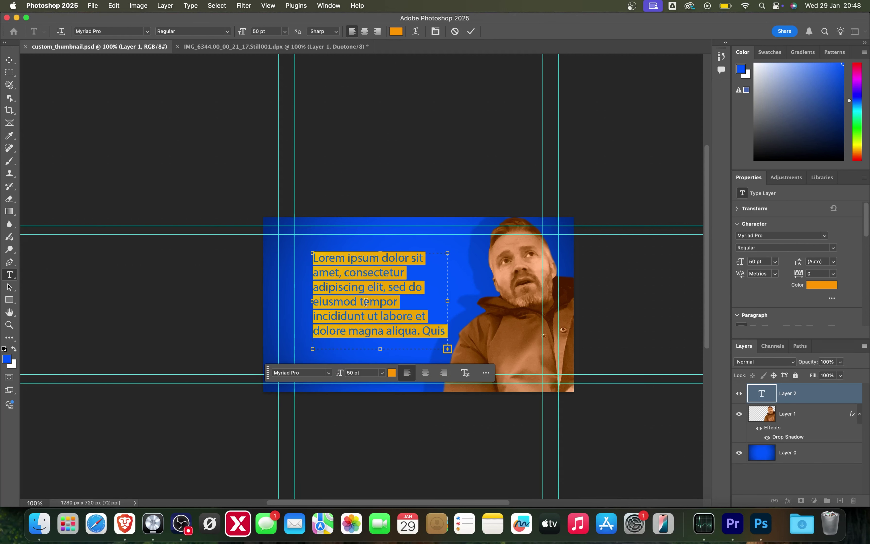
pyautogui.write('g')
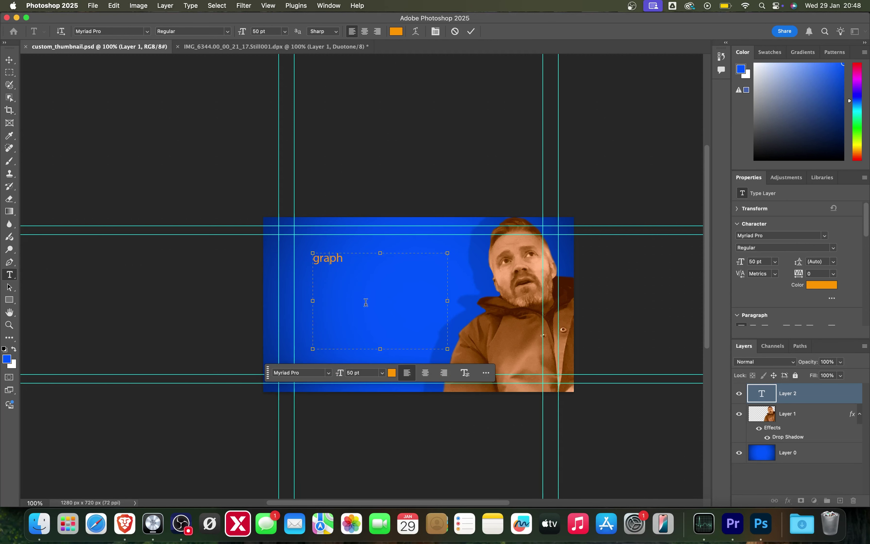
pyautogui.write('raph')
pyautogui.press('BackSpace')
pyautogui.press('BackSpace')
pyautogui.press('BackSpace')
pyautogui.press('BackSpace')
pyautogui.press('BackSpace')
pyautogui.write('GRAPHI')
pyautogui.write('C DESIGN')
pyautogui.write(' M')
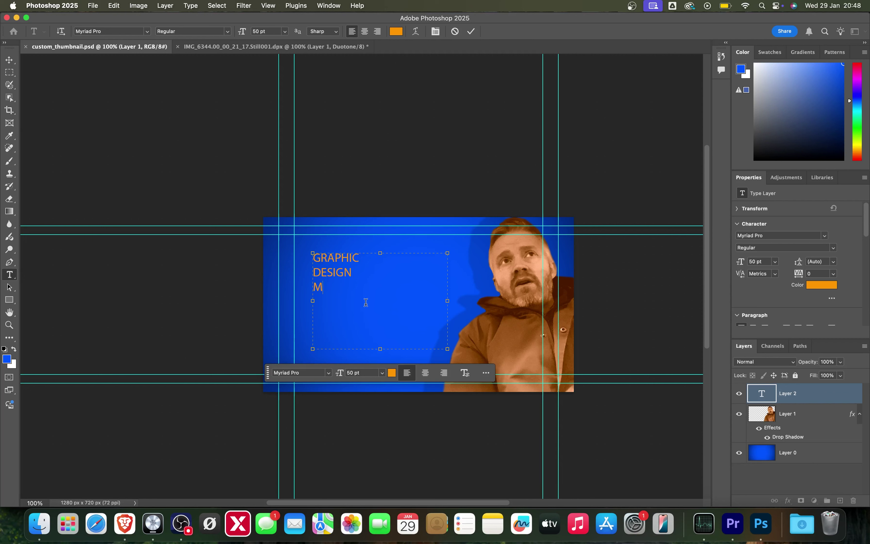
pyautogui.write('YTHS')
# Set the whole title to 200 pt and widen its text box to the inner right-hand guide
pyautogui.press('super+a')
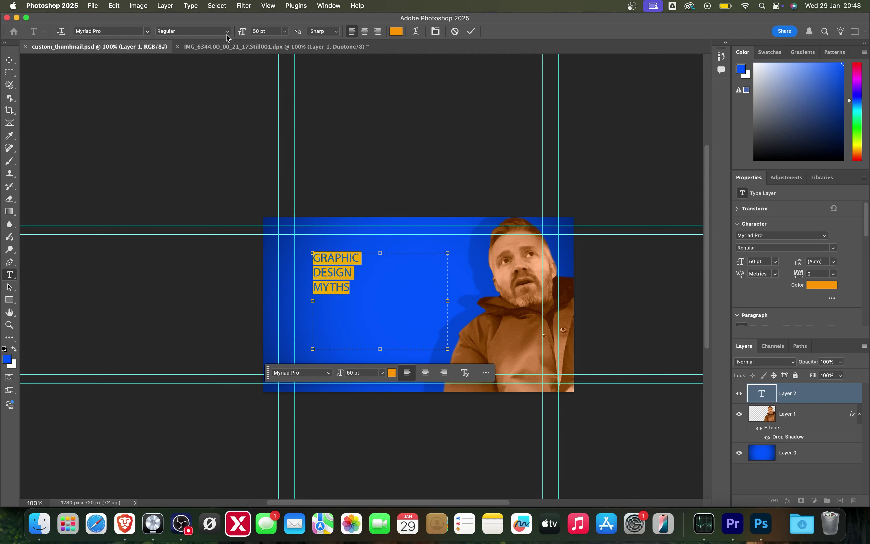
pyautogui.click(270, 31)
pyautogui.write('200')
pyautogui.press('Return')
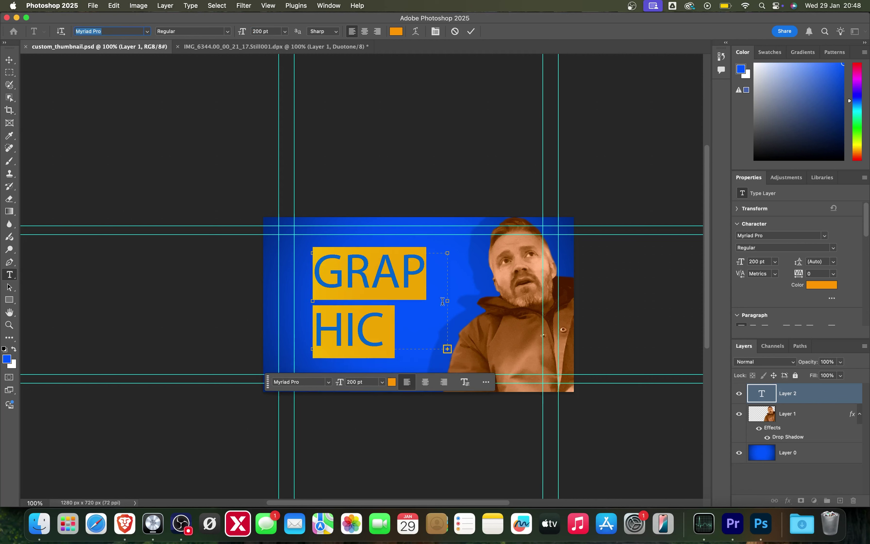
pyautogui.moveTo(445, 302); pyautogui.dragTo(542, 300)
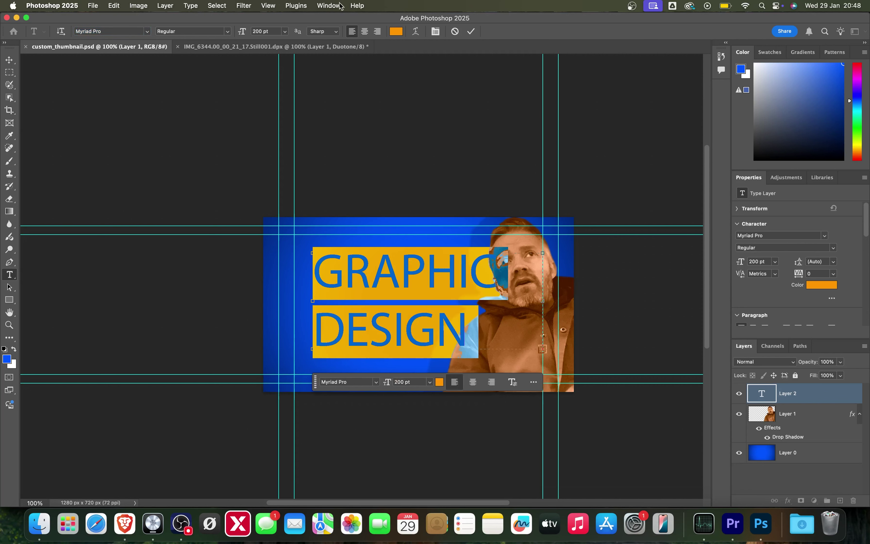
# Reduce the title's font size to 130 pt and extend its text box down to the lowest guide
pyautogui.moveTo(257, 30); pyautogui.dragTo(229, 30)
pyautogui.write('130')
pyautogui.press('XF86AudioMute')
pyautogui.press('Return')
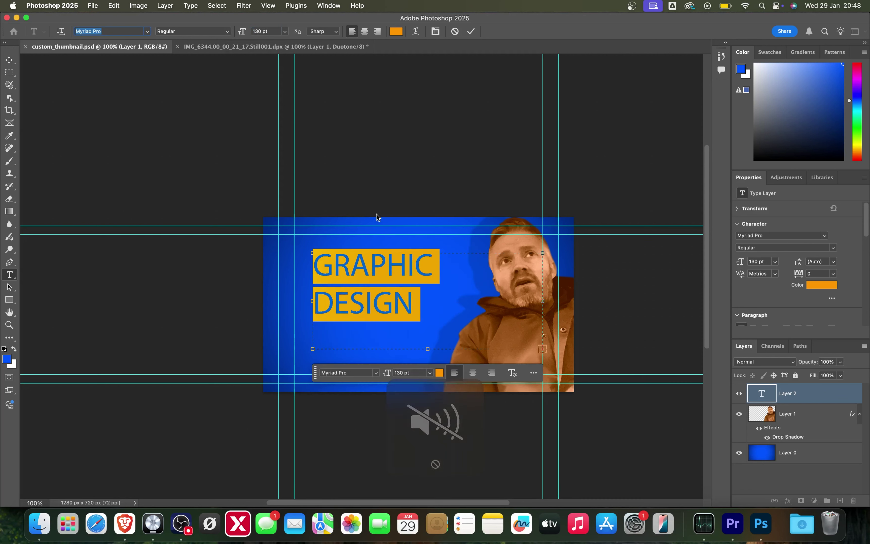
pyautogui.moveTo(429, 349); pyautogui.dragTo(428, 383)
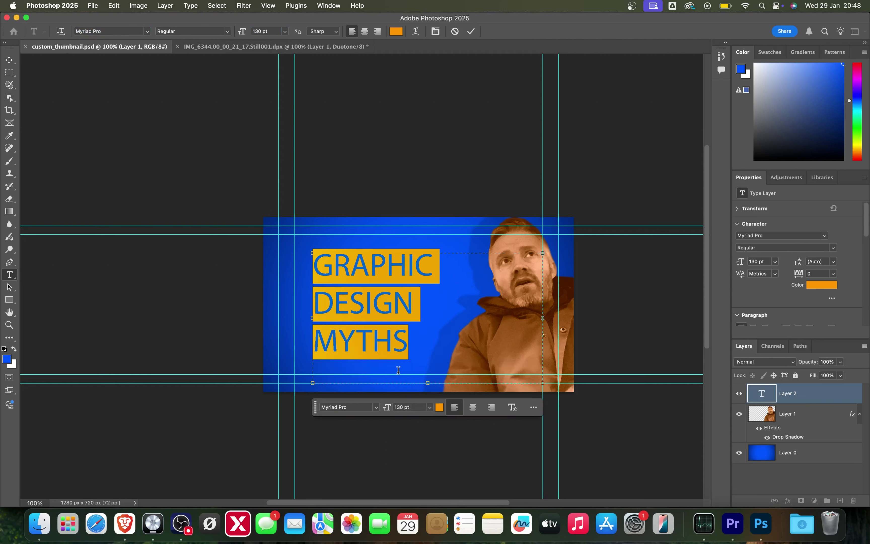
# Try to find a font matching "POP" for the title text
pyautogui.click(147, 31)
pyautogui.press('Down')
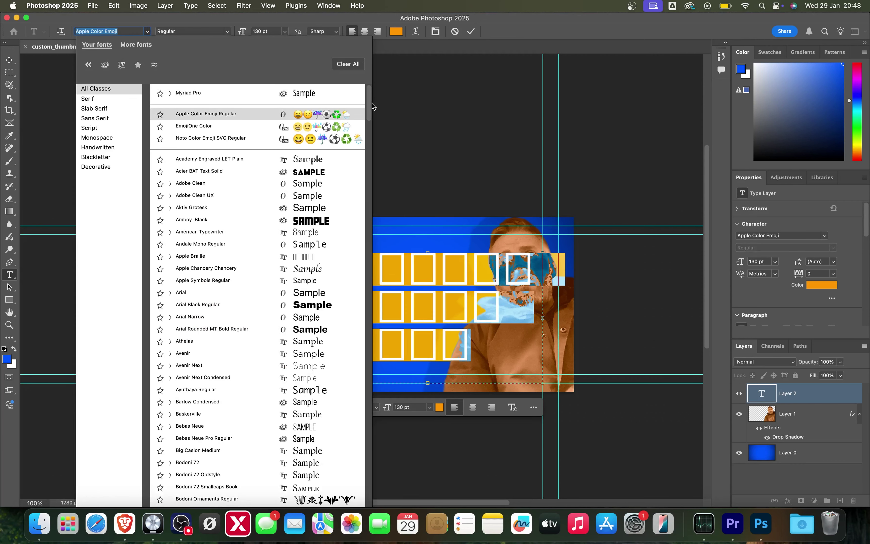
pyautogui.press('Up')
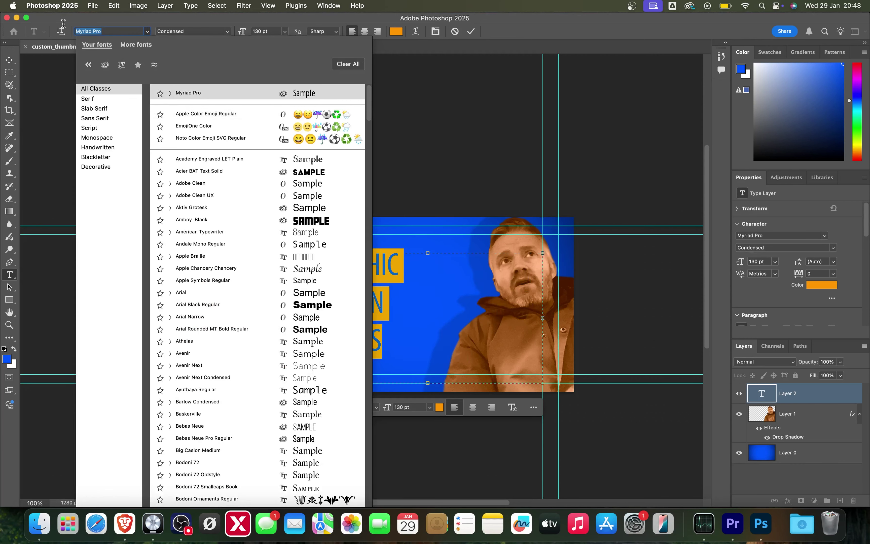
pyautogui.write('POP')
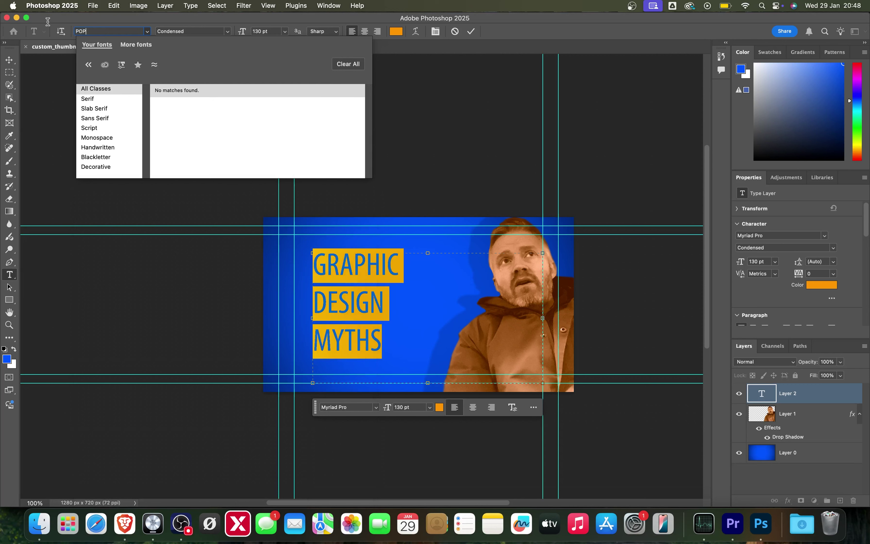
pyautogui.click(111, 29)
pyautogui.click(115, 30)
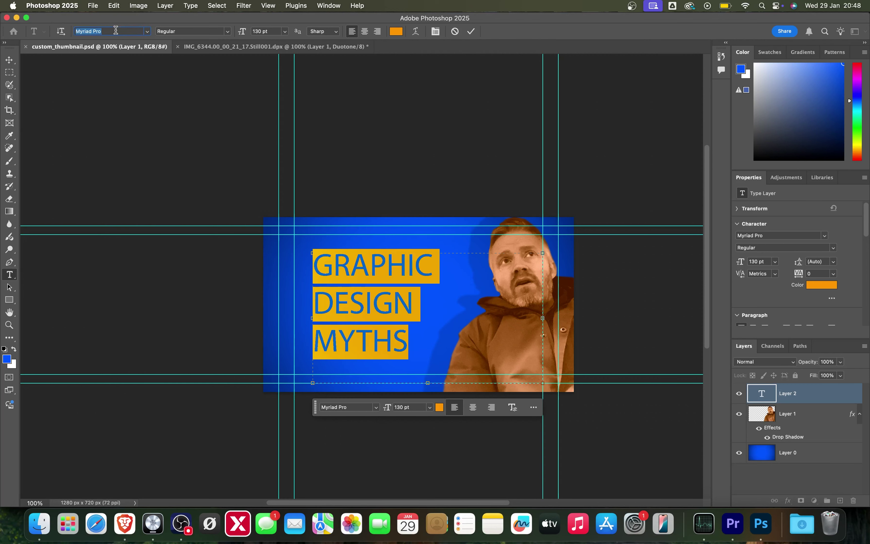
pyautogui.write('PO')
pyautogui.press('BackSpace')
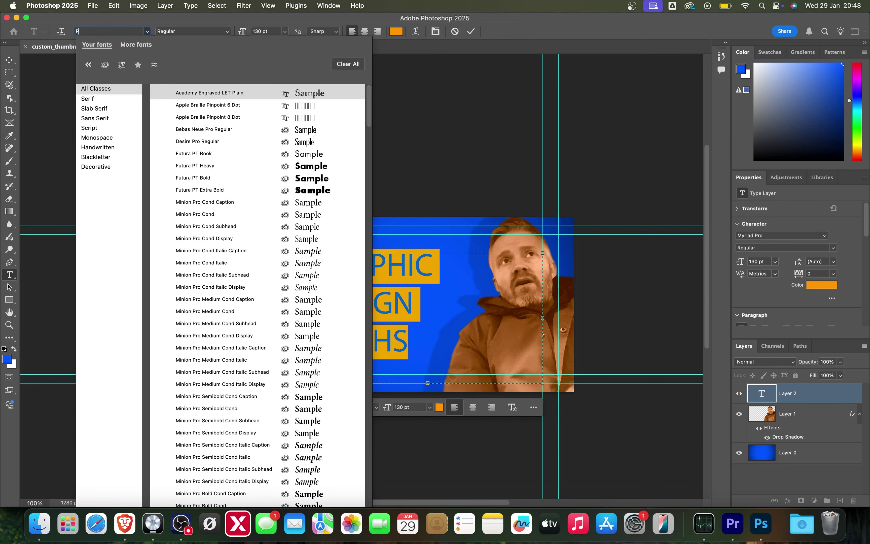
pyautogui.press('BackSpace')
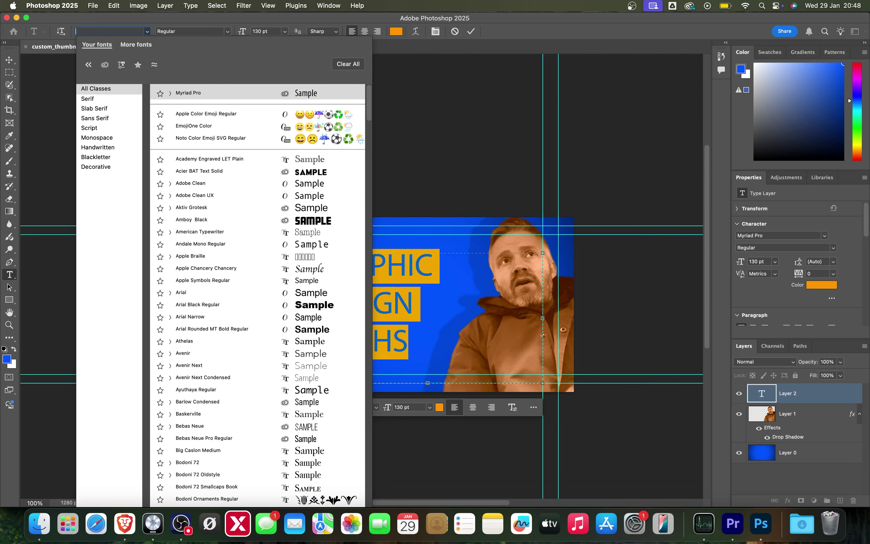
# Browse the installed fonts and set the whole title to Proxima Nova
pyautogui.press('Down')
pyautogui.press('Down')
pyautogui.press('Down')
pyautogui.press('Down')
pyautogui.press('Down')
pyautogui.press('Down')
pyautogui.press('Down')
pyautogui.press('Down')
pyautogui.press('Down')
pyautogui.press('Down')
pyautogui.press('Down')
pyautogui.press('Down')
pyautogui.press('Down')
pyautogui.press('Down')
pyautogui.press('Down')
pyautogui.press('Down')
pyautogui.press('Down')
pyautogui.press('Down')
pyautogui.press('Down')
pyautogui.scroll(-10, 251, 283)
pyautogui.scroll(-6, 317, 197)
pyautogui.moveTo(367, 153); pyautogui.dragTo(362, 357)
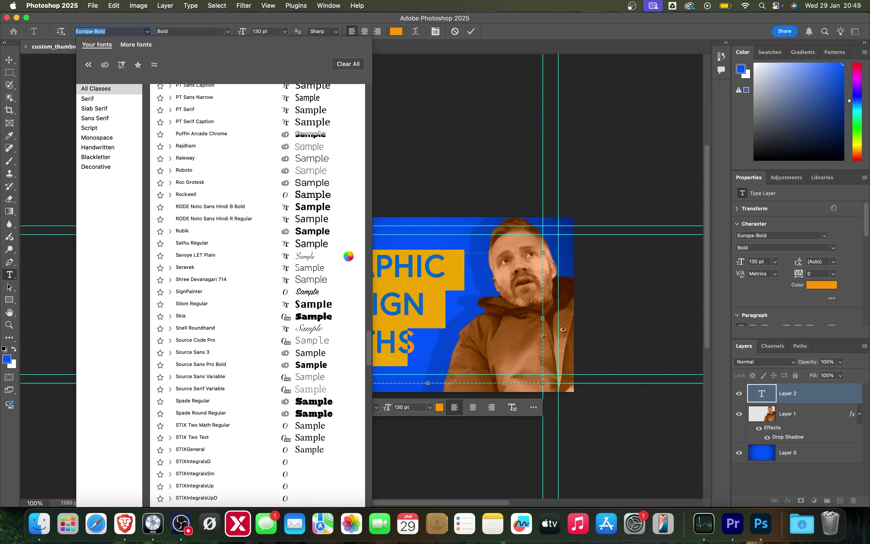
pyautogui.scroll(5, 361, 353)
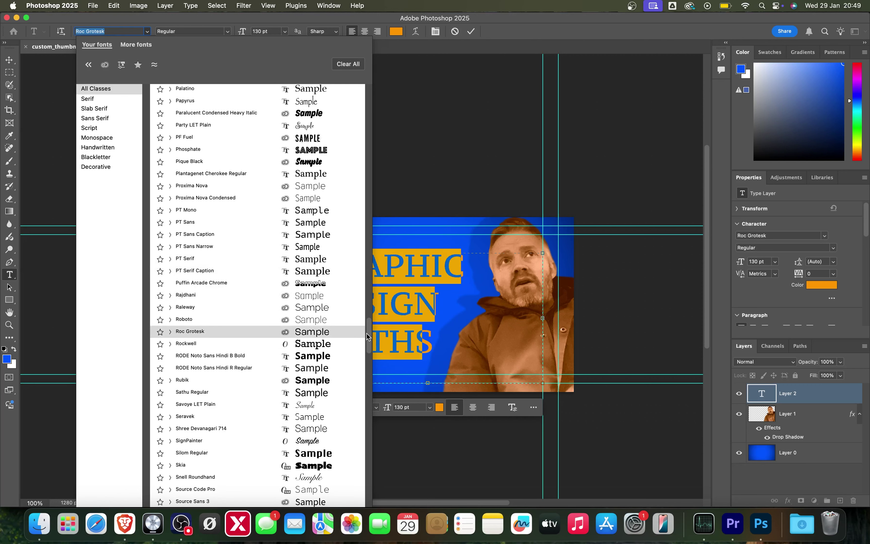
pyautogui.moveTo(368, 333); pyautogui.dragTo(371, 321)
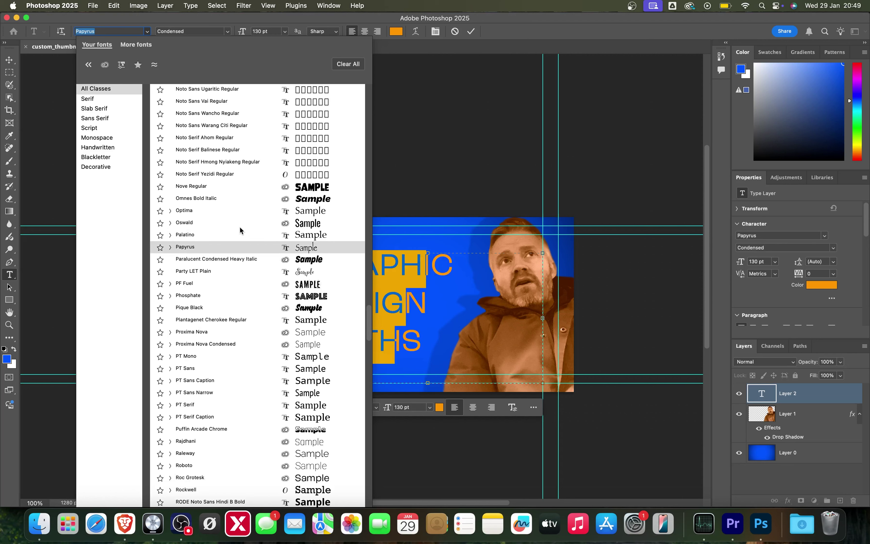
pyautogui.click(223, 333)
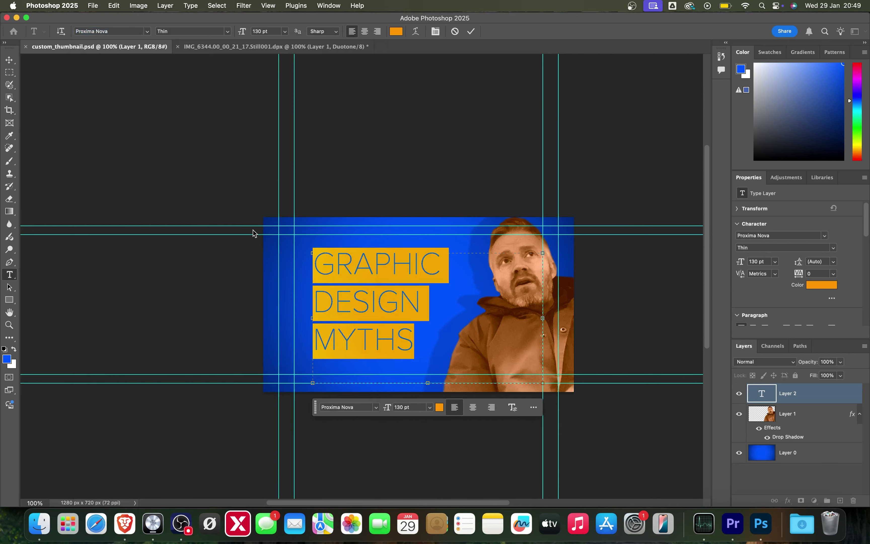
# Set the word MYTHS in the title to the Bold font style
pyautogui.click(374, 266)
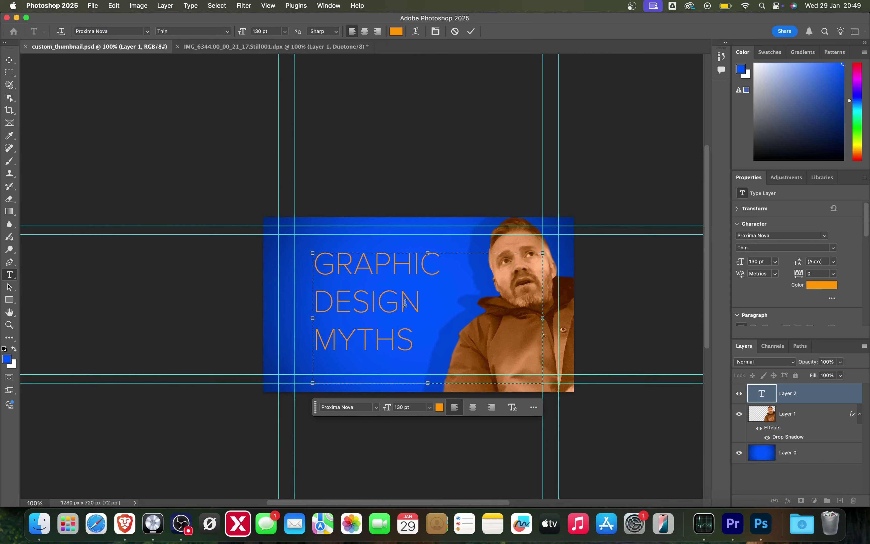
pyautogui.moveTo(413, 333); pyautogui.dragTo(300, 331)
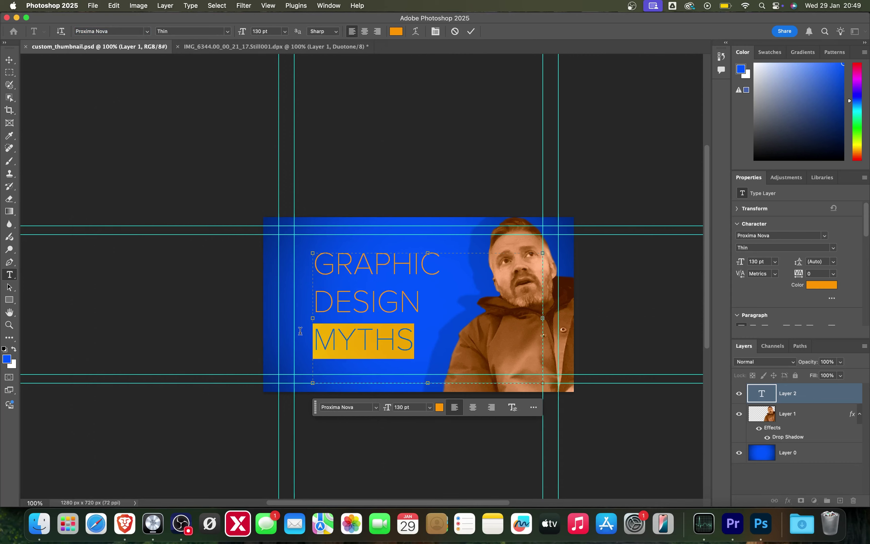
pyautogui.click(225, 33)
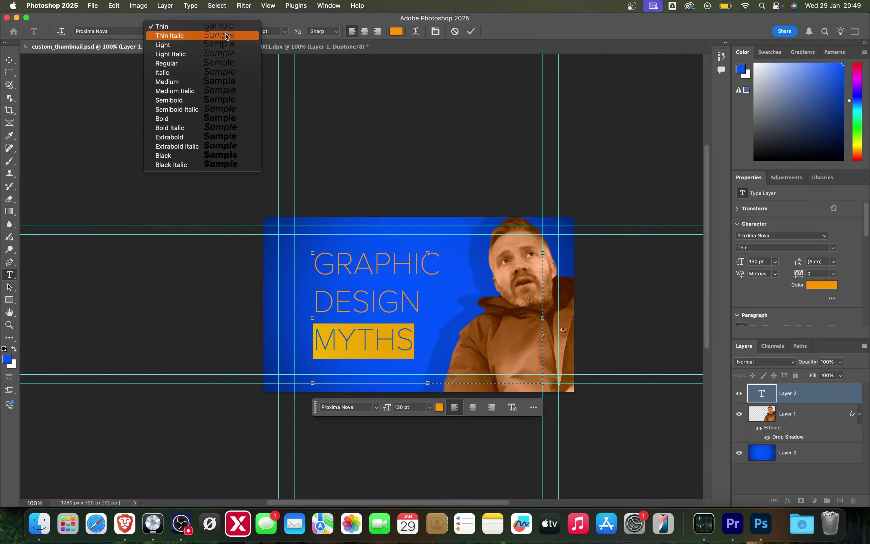
pyautogui.click(340, 256)
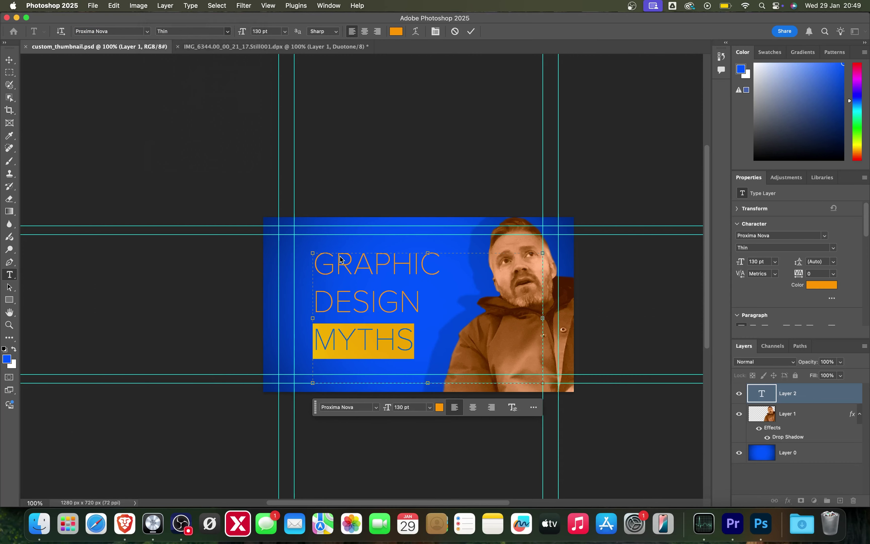
pyautogui.click(391, 266)
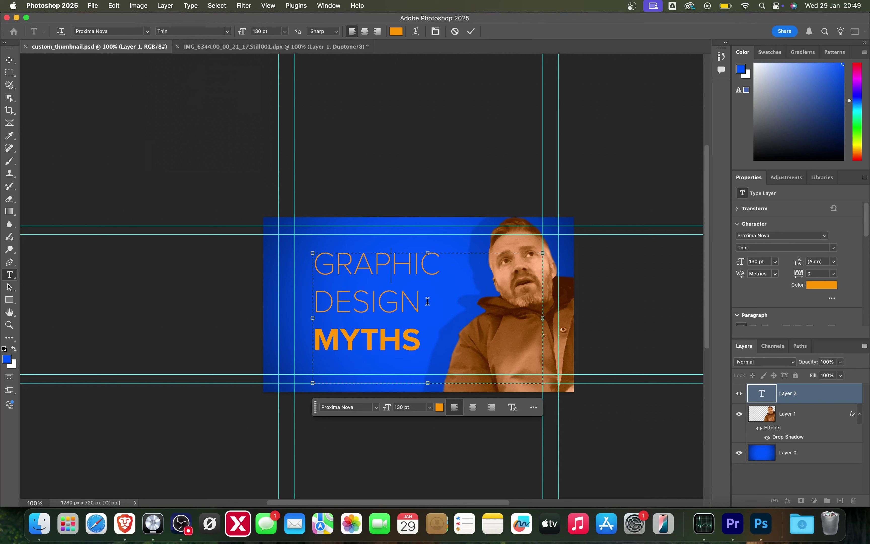
# Set the words GRAPHIC DESIGN in the title to the Bold font style
pyautogui.moveTo(427, 301); pyautogui.dragTo(280, 256)
pyautogui.click(229, 32)
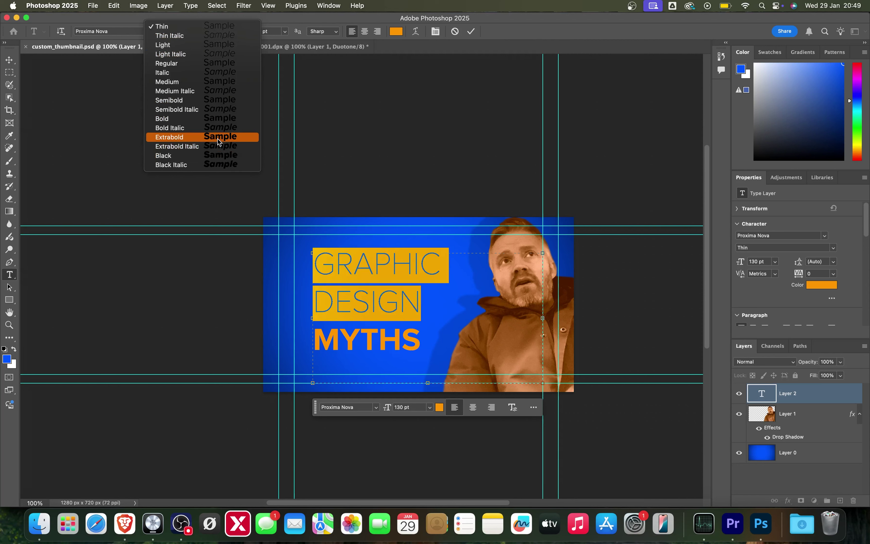
pyautogui.click(219, 120)
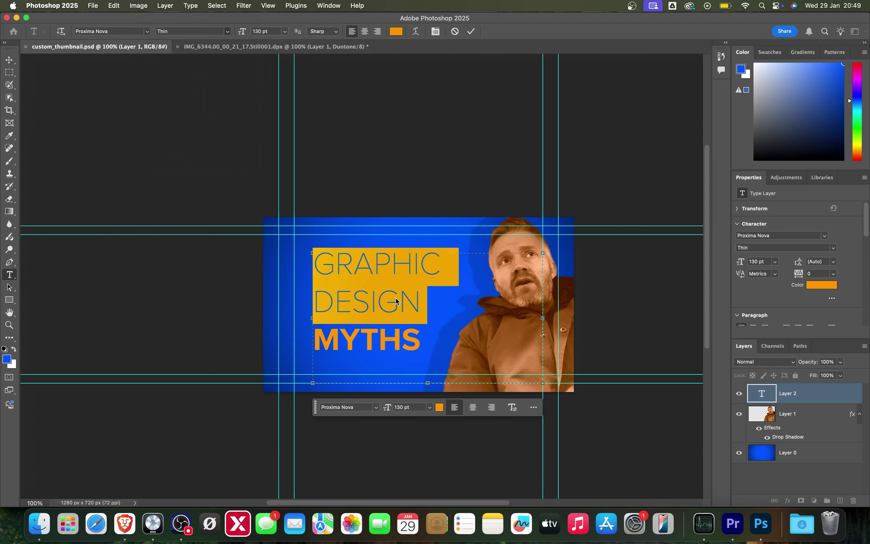
pyautogui.click(398, 300)
# Change the word DESIGN alone to the Black Italic font style
pyautogui.moveTo(435, 304); pyautogui.dragTo(292, 292)
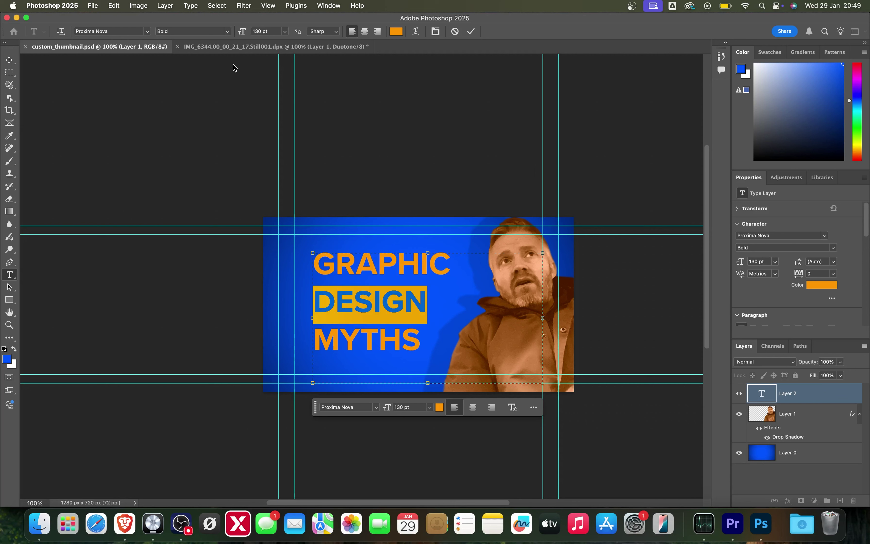
pyautogui.click(229, 31)
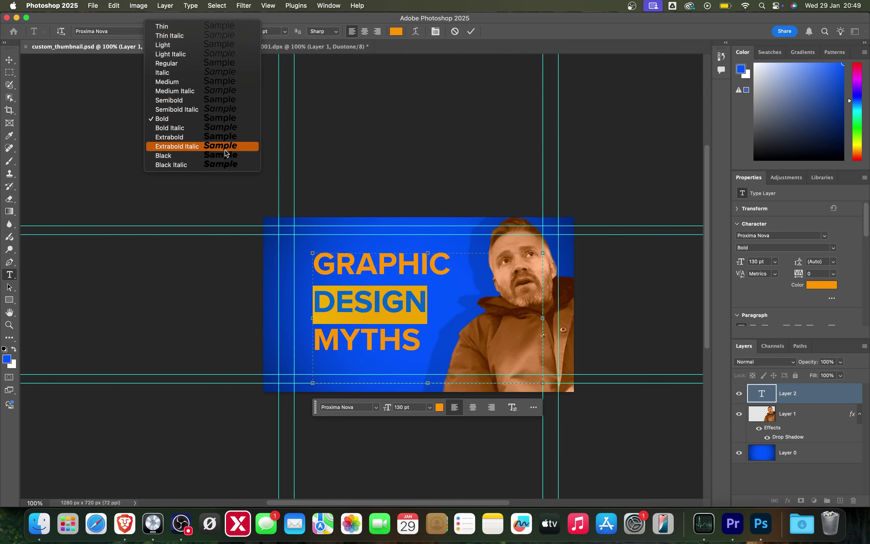
pyautogui.click(222, 165)
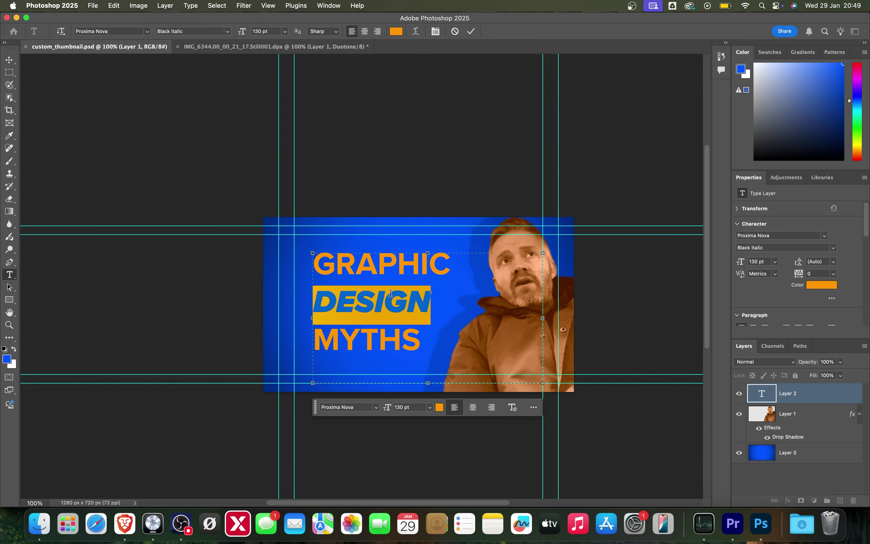
pyautogui.click(391, 293)
# Change the word MYTHS to the Medium font style
pyautogui.moveTo(433, 334); pyautogui.dragTo(294, 336)
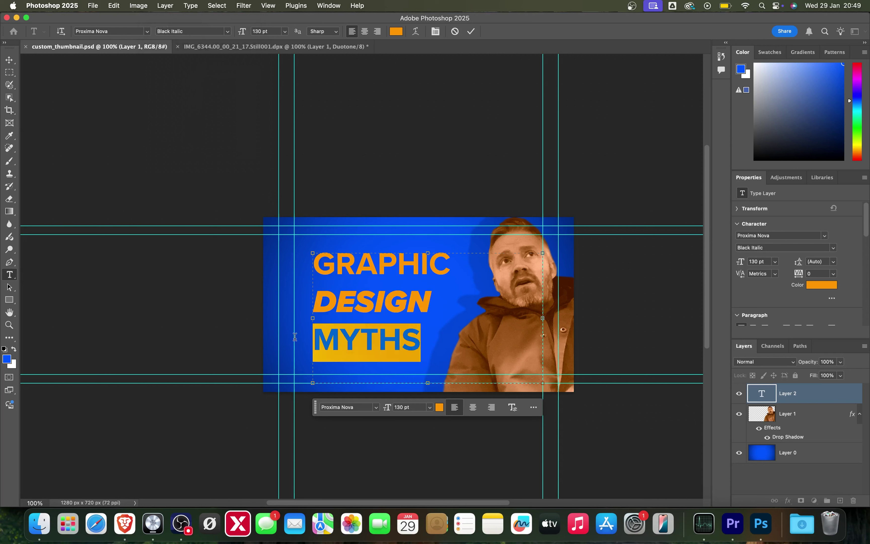
pyautogui.click(228, 33)
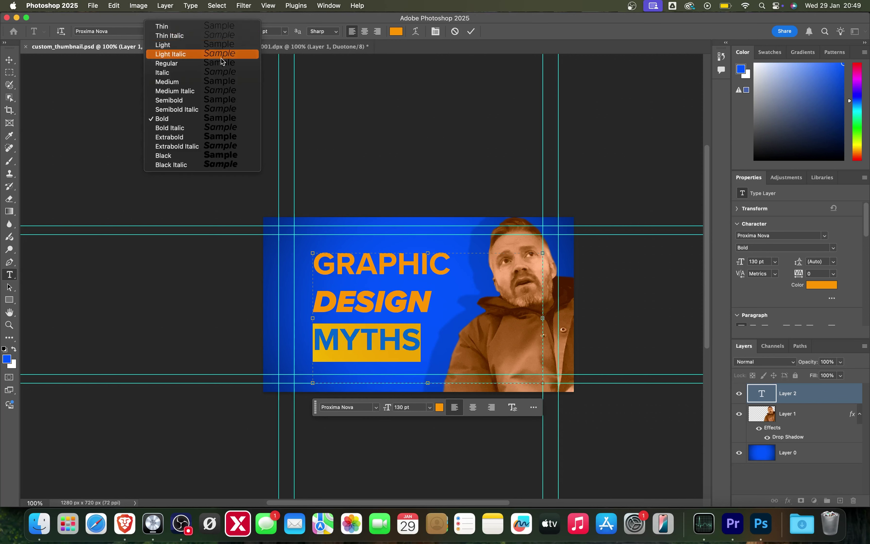
pyautogui.click(211, 85)
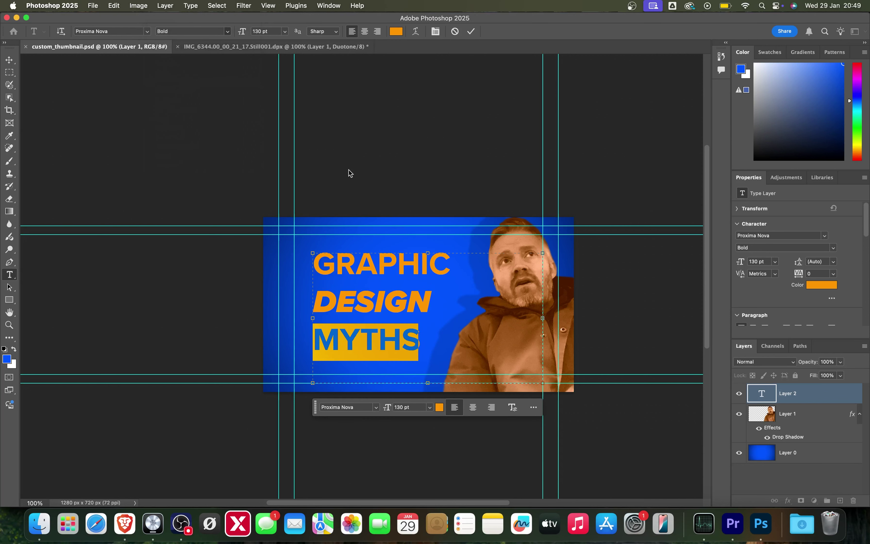
pyautogui.click(416, 290)
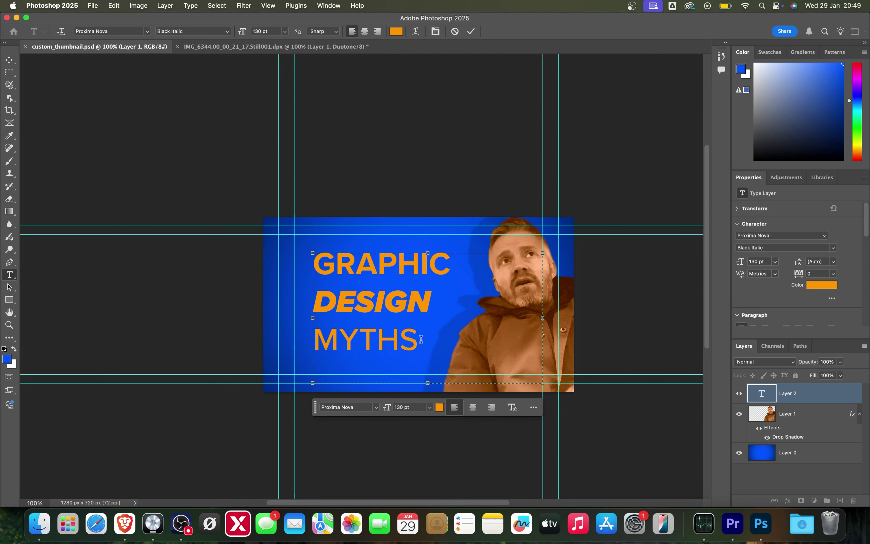
# Try 72 pt line spacing on the whole title, then set its leading to 120 pt
pyautogui.moveTo(421, 339); pyautogui.dragTo(248, 258)
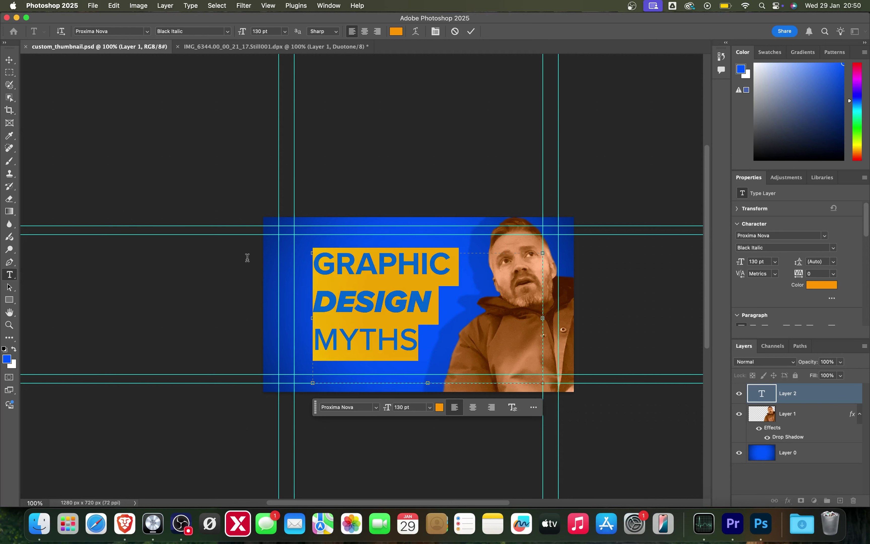
pyautogui.click(433, 32)
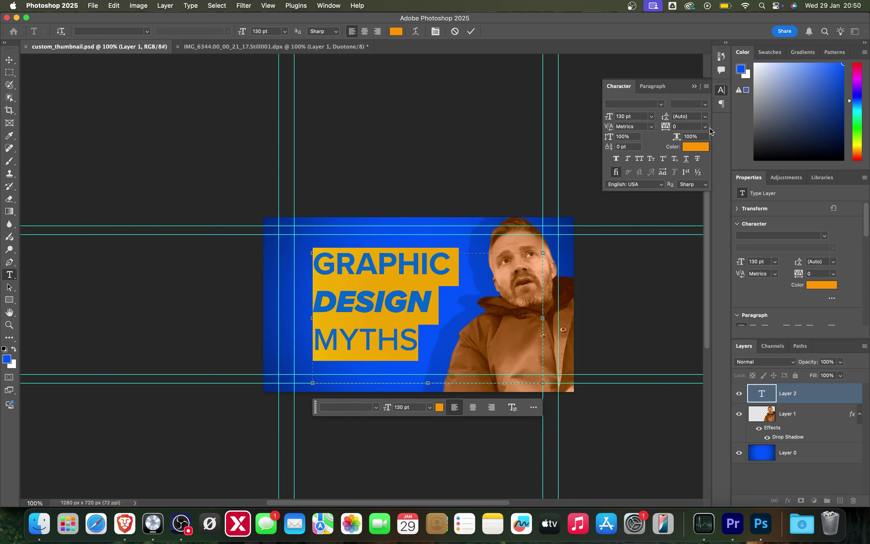
pyautogui.click(695, 116)
pyautogui.click(705, 116)
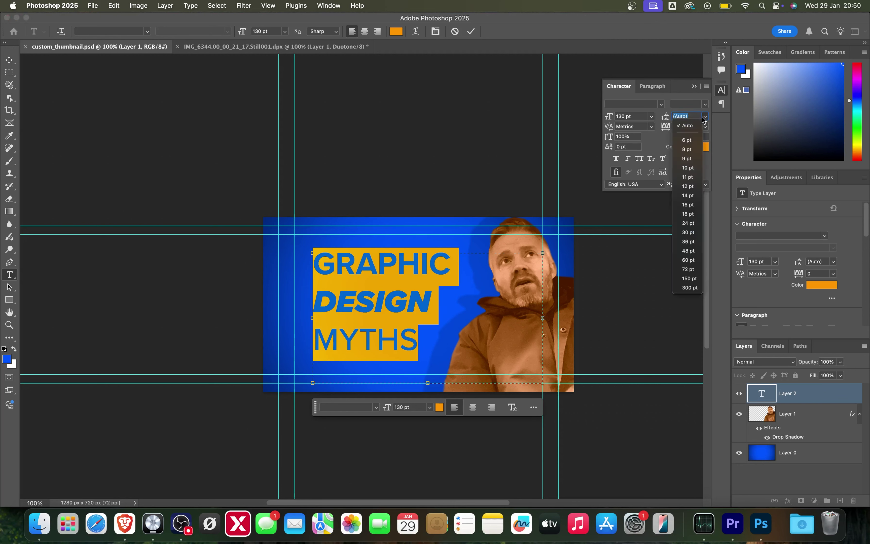
pyautogui.click(689, 269)
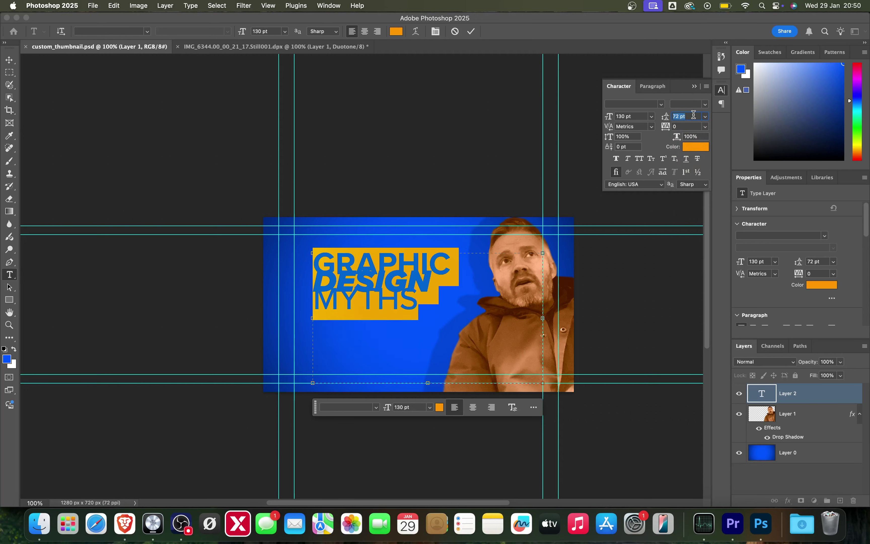
pyautogui.write('120')
pyautogui.press('Tab')
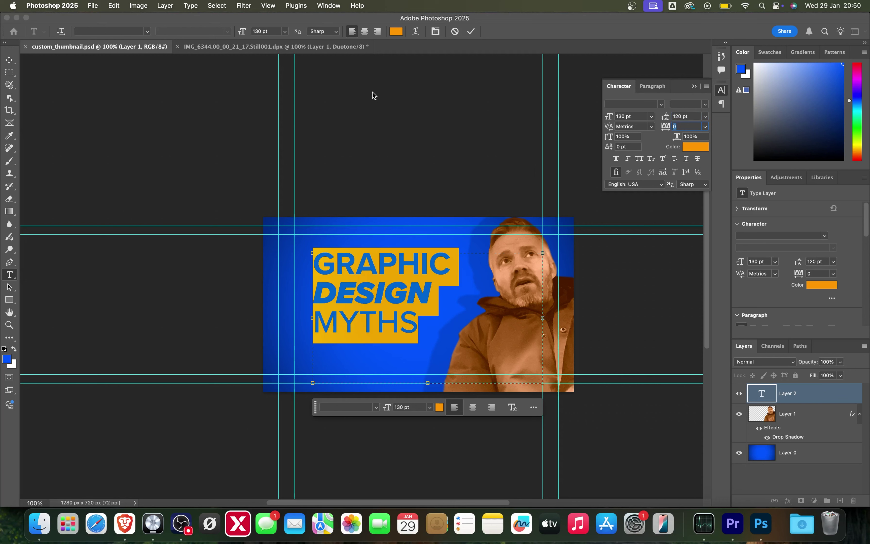
# Move the title text about 60 px down so it sits vertically centred on the thumbnail, and deselect it
pyautogui.click(9, 59)
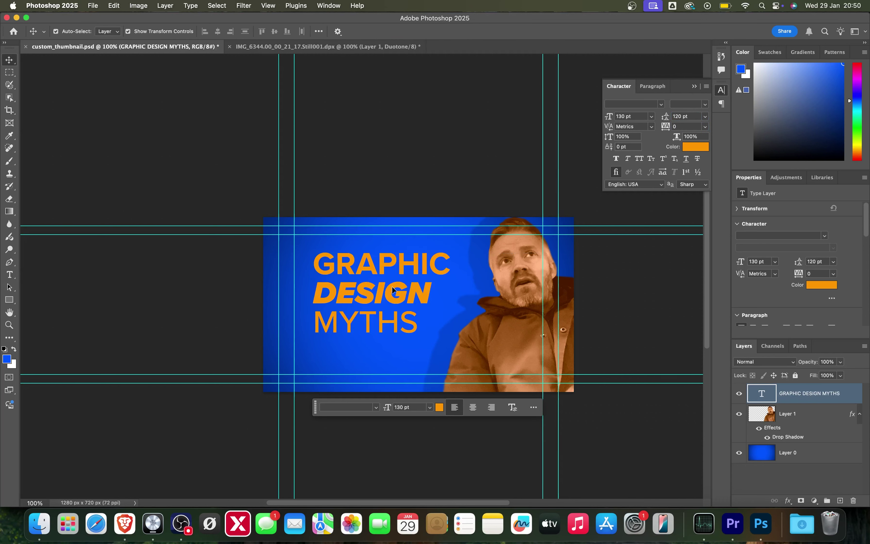
pyautogui.moveTo(393, 289); pyautogui.dragTo(396, 286)
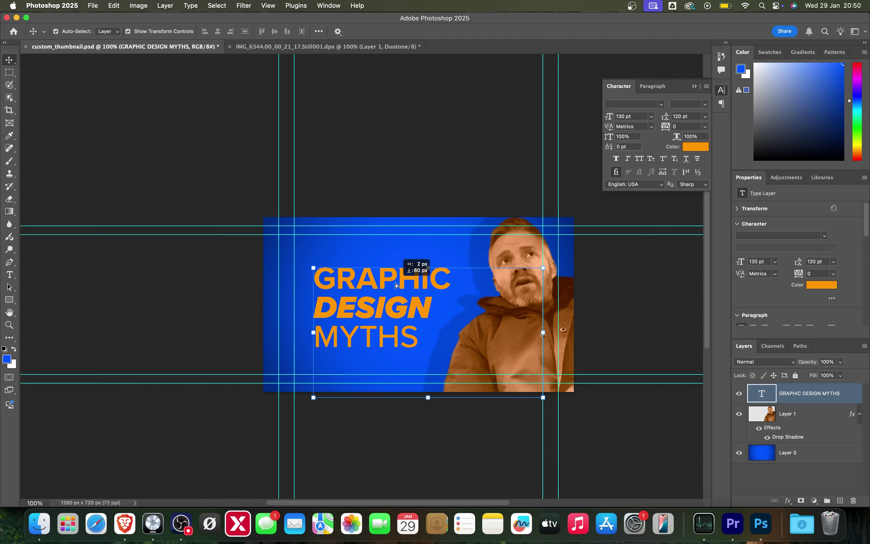
pyautogui.click(248, 254)
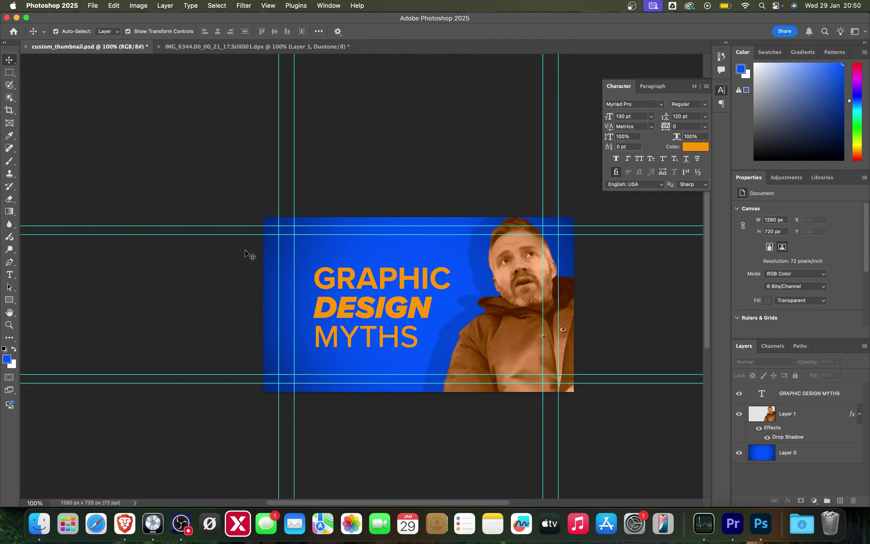
# Examine the thumbnail's legibility at reduced sizes down to 33.33%, fitted to the window and at 100%
pyautogui.keyDown('alt'); pyautogui.keyDown('super'); pyautogui.click(422, 306); pyautogui.keyUp('super'); pyautogui.keyUp('alt')
pyautogui.keyDown('alt'); pyautogui.keyDown('super'); pyautogui.click(422, 306); pyautogui.keyUp('super'); pyautogui.keyUp('alt')
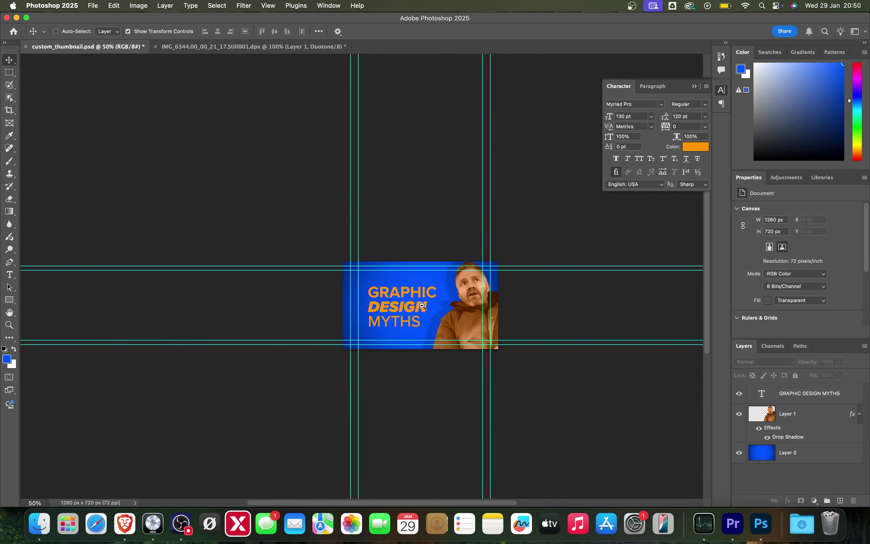
pyautogui.keyDown('alt'); pyautogui.keyDown('super'); pyautogui.click(422, 306); pyautogui.keyUp('super'); pyautogui.keyUp('alt')
pyautogui.keyDown('alt'); pyautogui.keyDown('super'); pyautogui.click(423, 306); pyautogui.keyUp('super'); pyautogui.keyUp('alt')
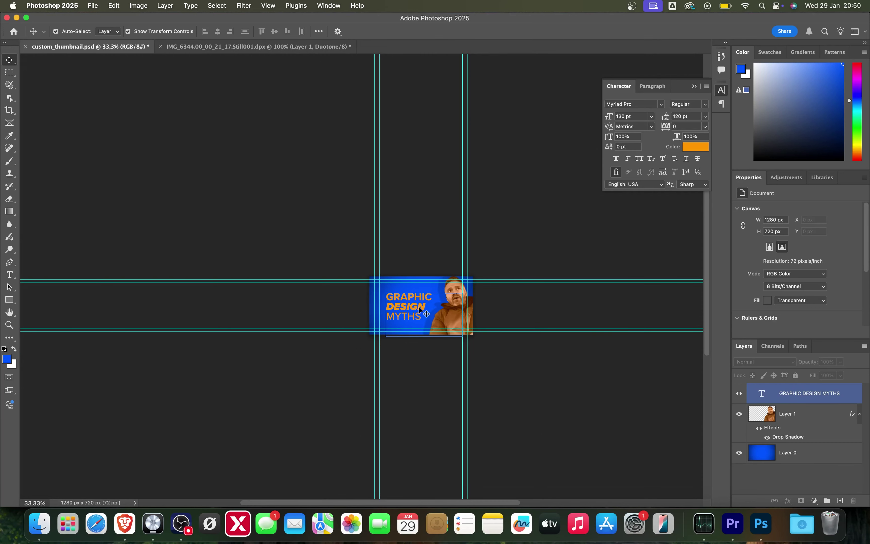
pyautogui.press('super+0')
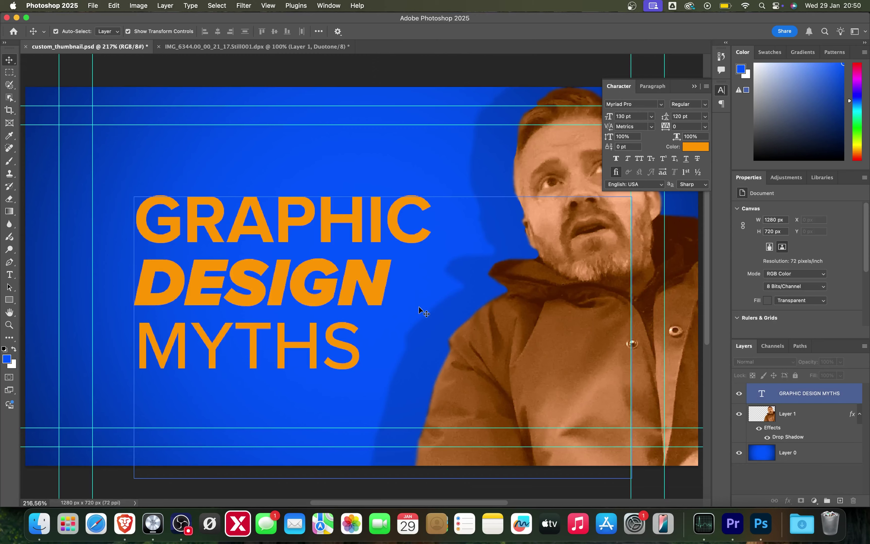
pyautogui.keyDown('alt'); pyautogui.keyDown('super'); pyautogui.click(429, 307); pyautogui.keyUp('super'); pyautogui.keyUp('alt')
pyautogui.keyDown('alt'); pyautogui.keyDown('super'); pyautogui.click(430, 308); pyautogui.keyUp('super'); pyautogui.keyUp('alt')
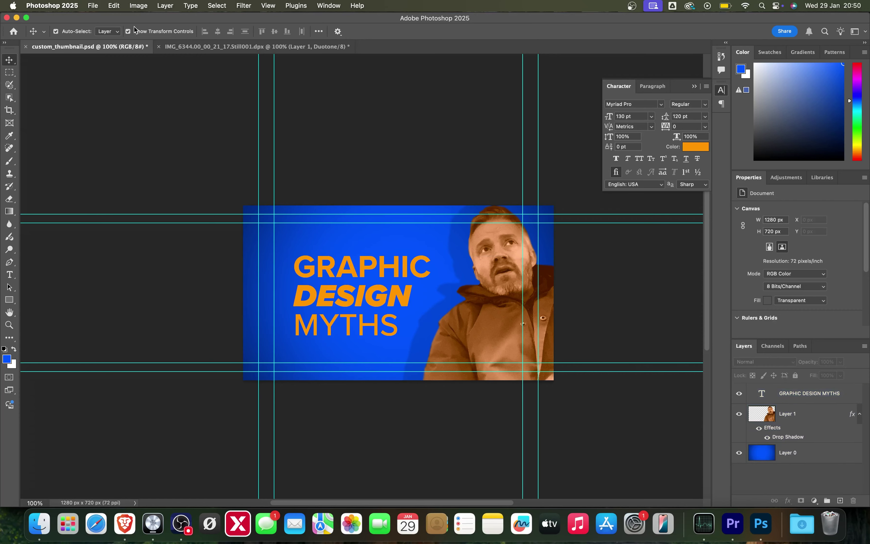
# Save the changes to custom_thumbnail.psd
pyautogui.click(94, 6)
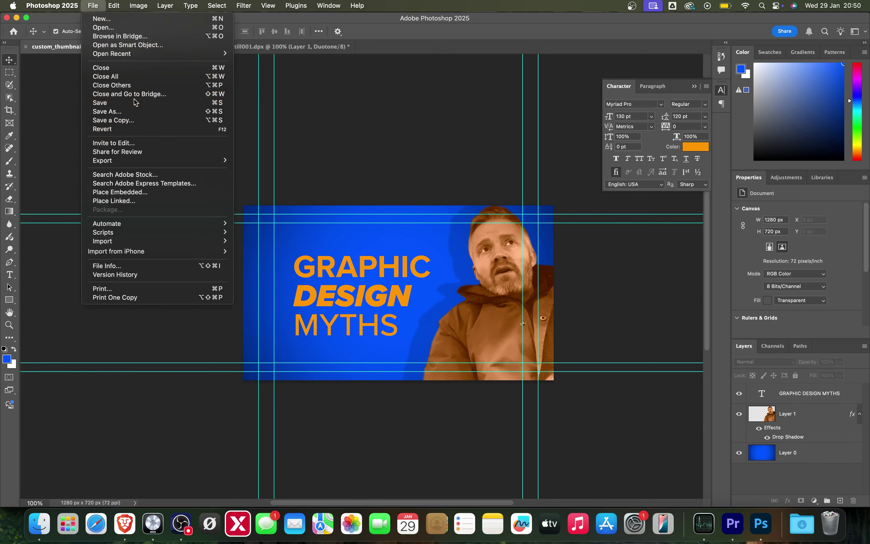
pyautogui.click(133, 100)
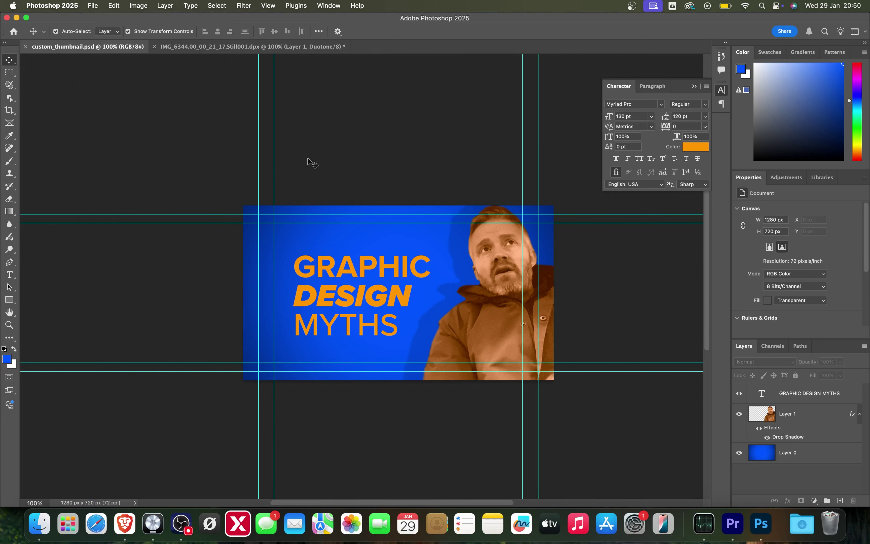
# Quick-export the thumbnail as a PNG named v1_thumbnail
pyautogui.click(94, 7)
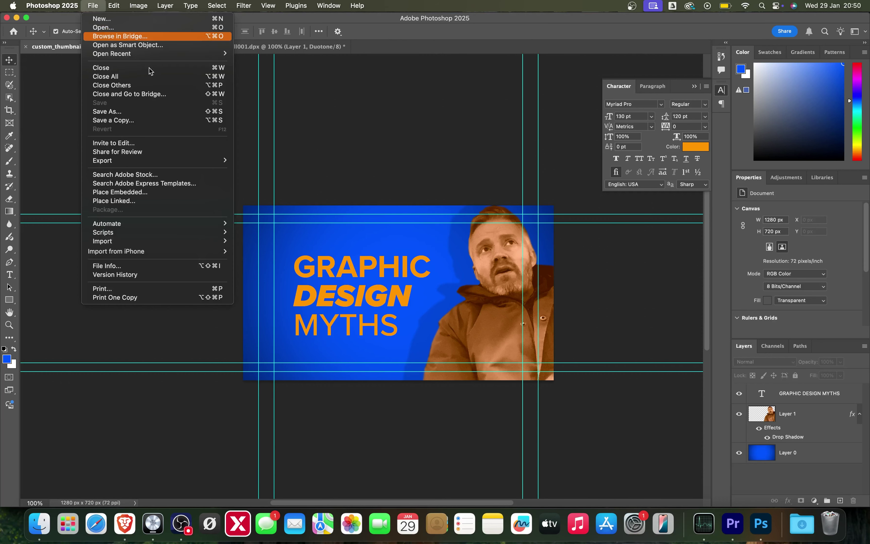
pyautogui.moveTo(169, 160)
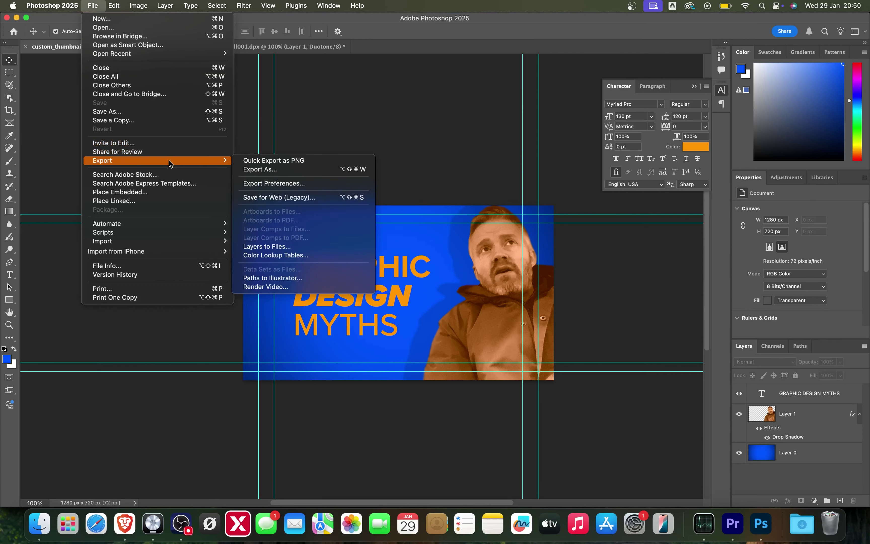
pyautogui.click(283, 161)
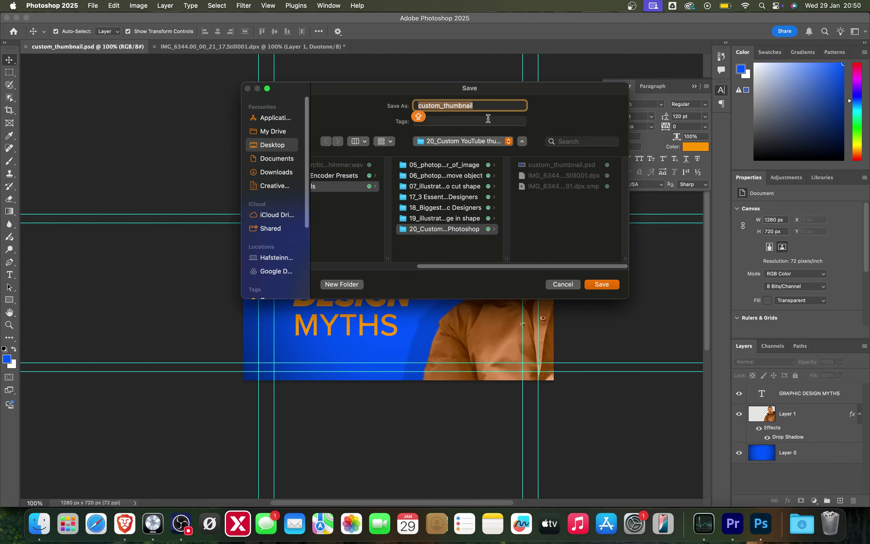
pyautogui.write('V1')
pyautogui.press('BackSpace')
pyautogui.press('BackSpace')
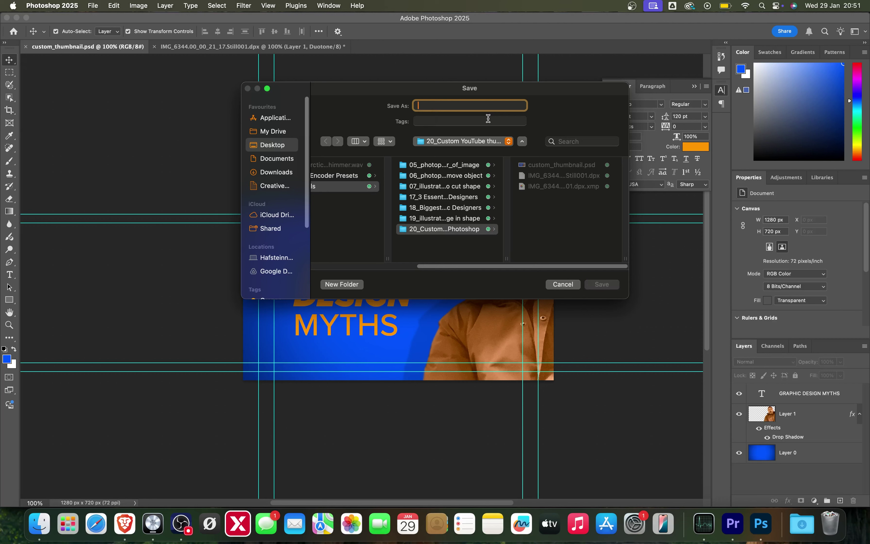
pyautogui.write('v1_thumbnail')
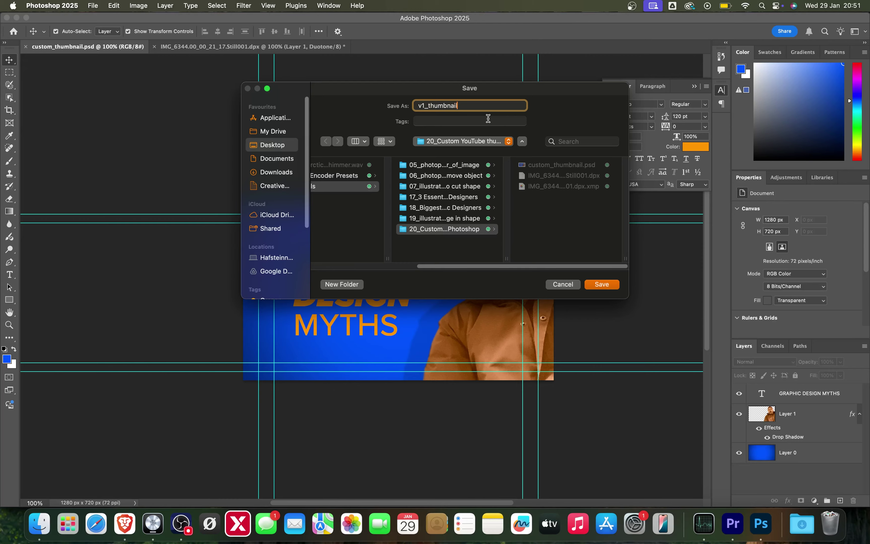
pyautogui.press('Return')
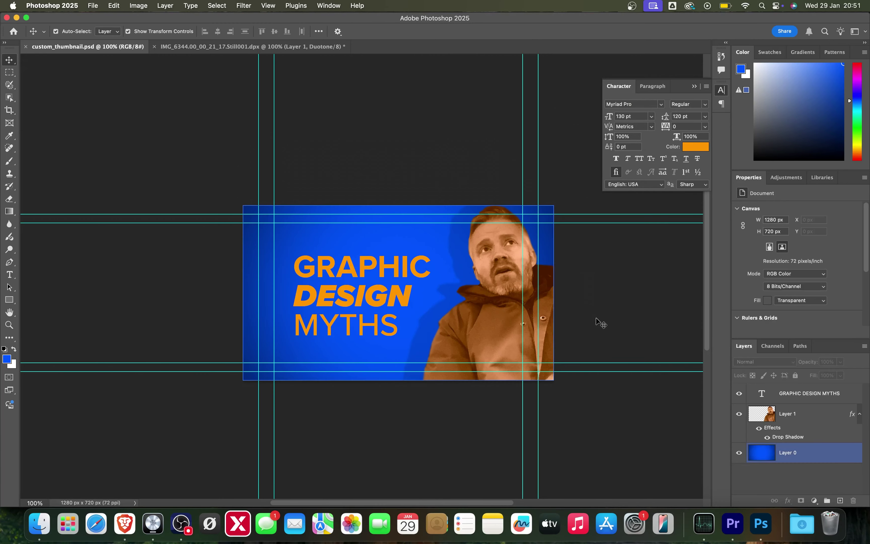
pyautogui.click(350, 372)
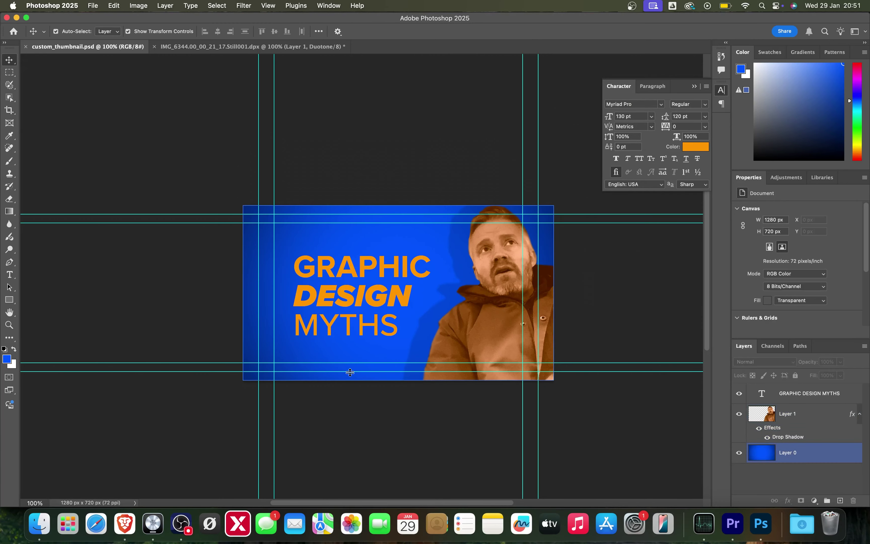
# Switch to YouTube Studio in Brave and examine the channel's video list and the details of "3 Essential Tools For Motion Graphic Designers"
pyautogui.click(123, 525)
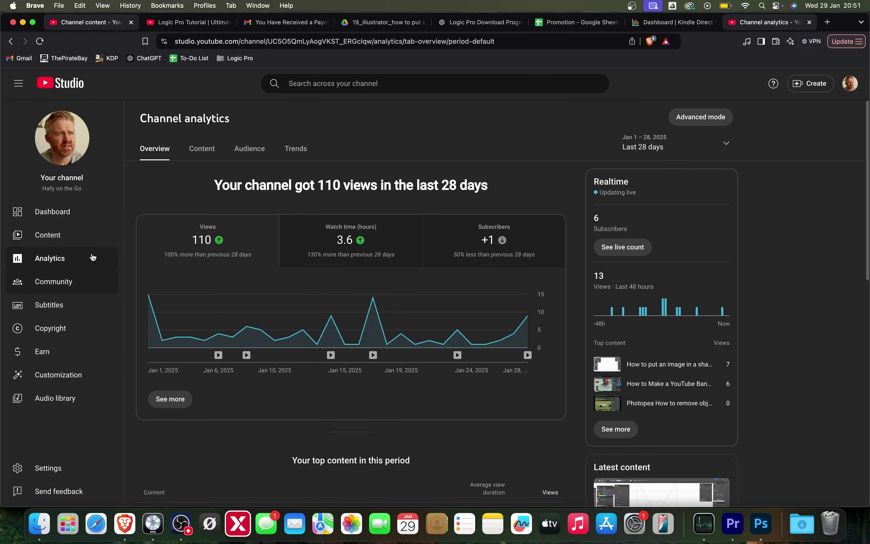
pyautogui.click(64, 233)
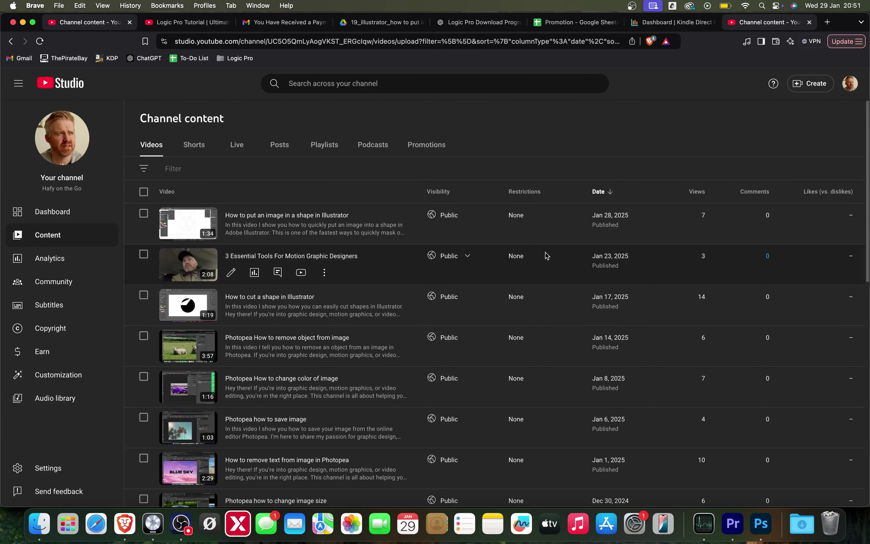
pyautogui.click(234, 275)
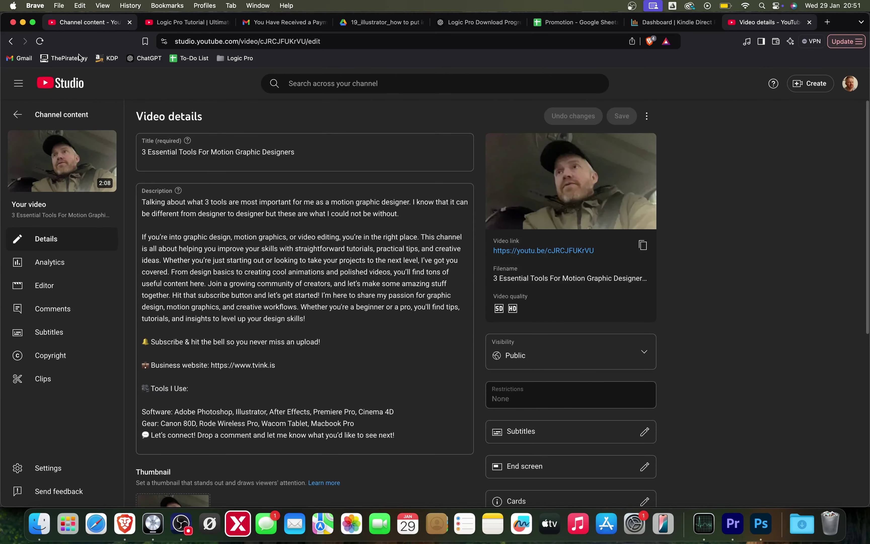
pyautogui.click(11, 41)
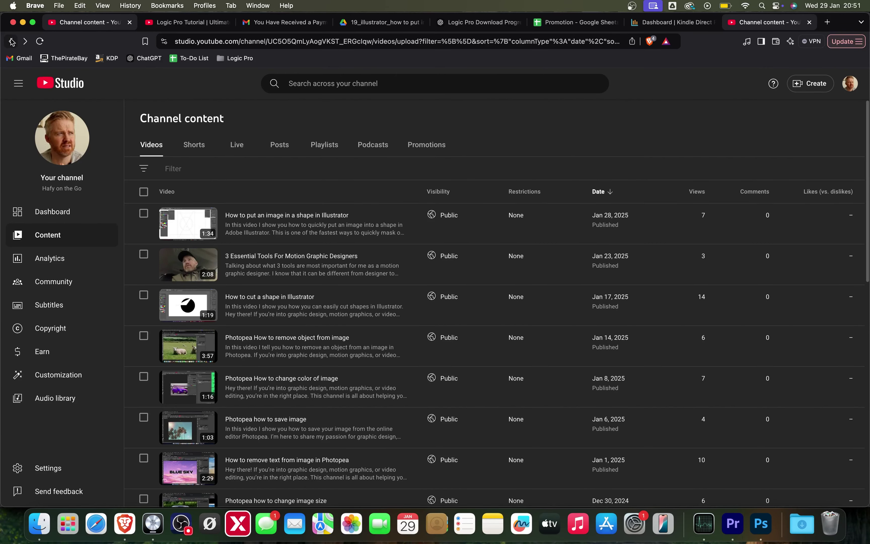
pyautogui.scroll(-1, 305, 197)
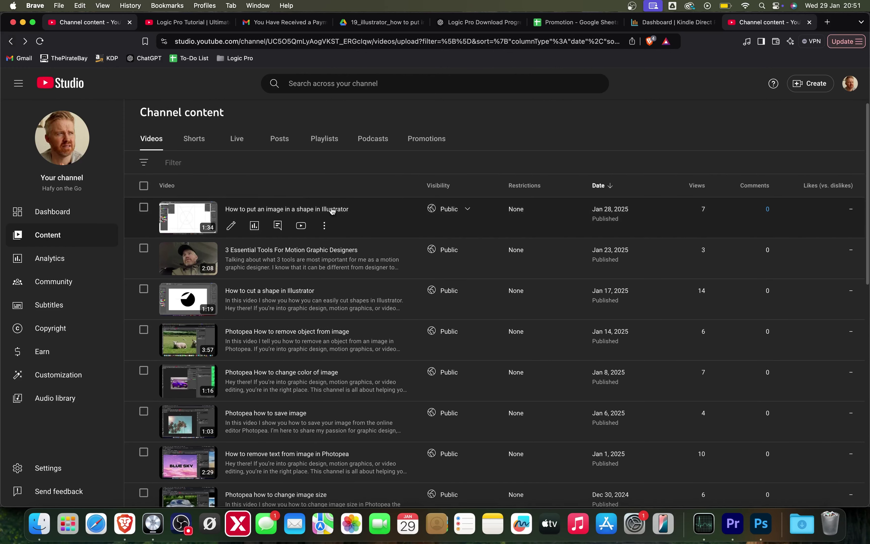
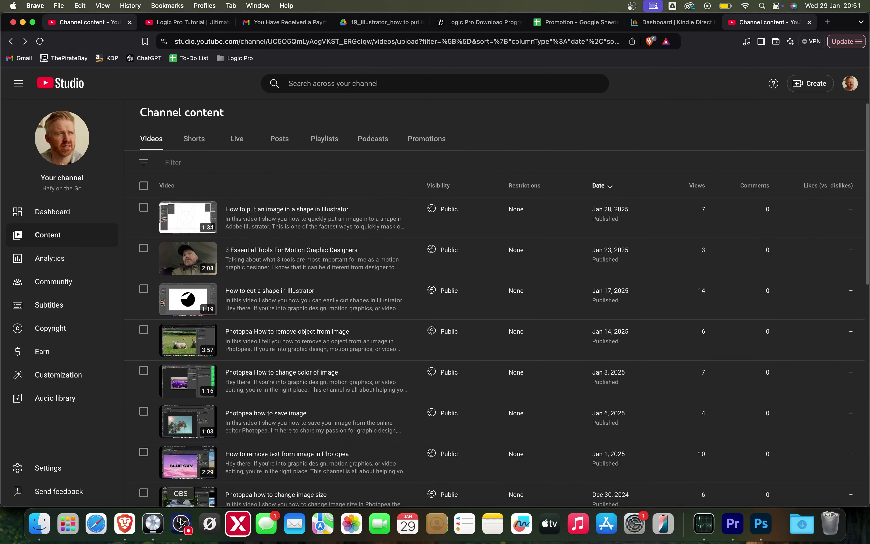
# Return to Photoshop and replace the whole title text with "must have tools for graphic designers"
pyautogui.click(761, 524)
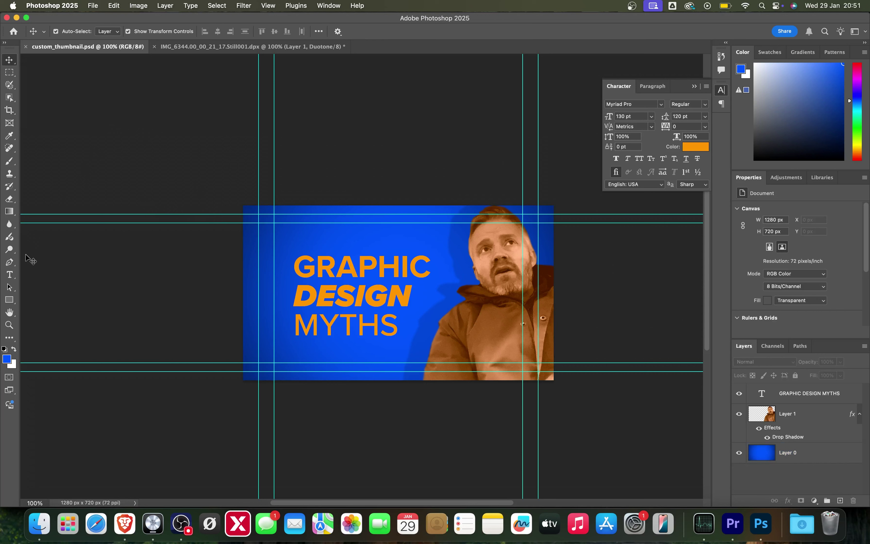
pyautogui.click(9, 275)
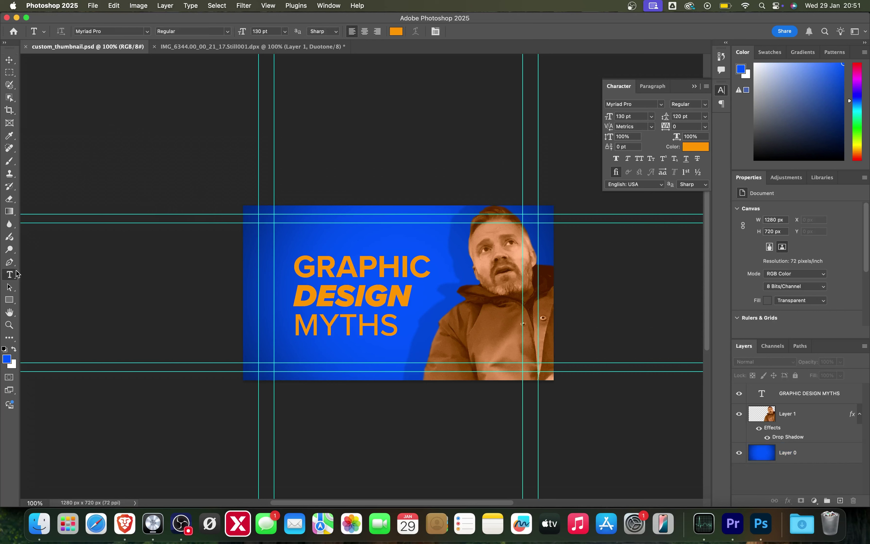
pyautogui.click(349, 288)
pyautogui.press('super+a')
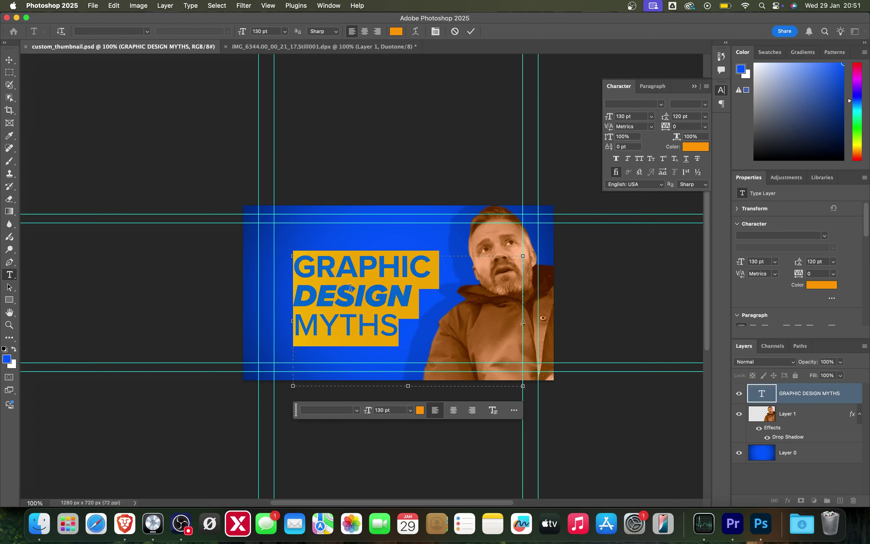
pyautogui.write('3')
pyautogui.press('BackSpace')
pyautogui.write('e')
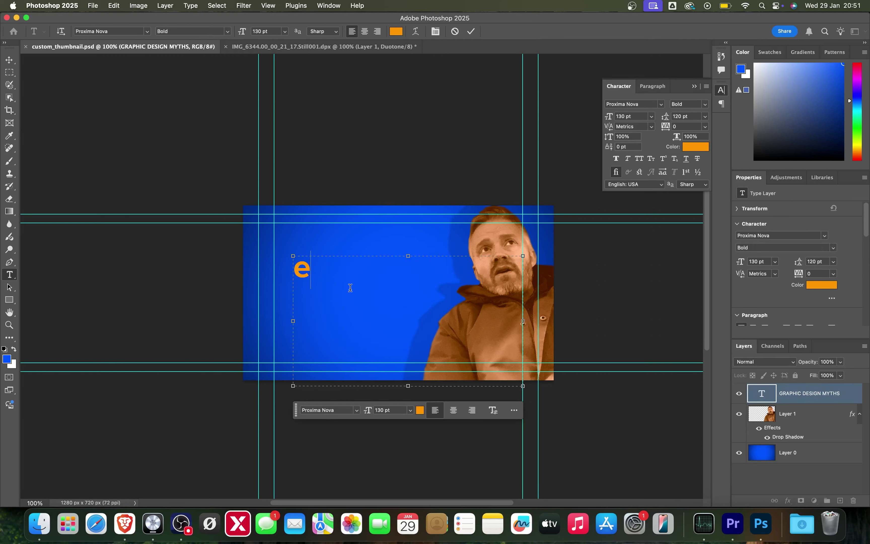
pyautogui.press('BackSpace')
pyautogui.write('m')
pyautogui.press('BackSpace')
pyautogui.write('must hav')
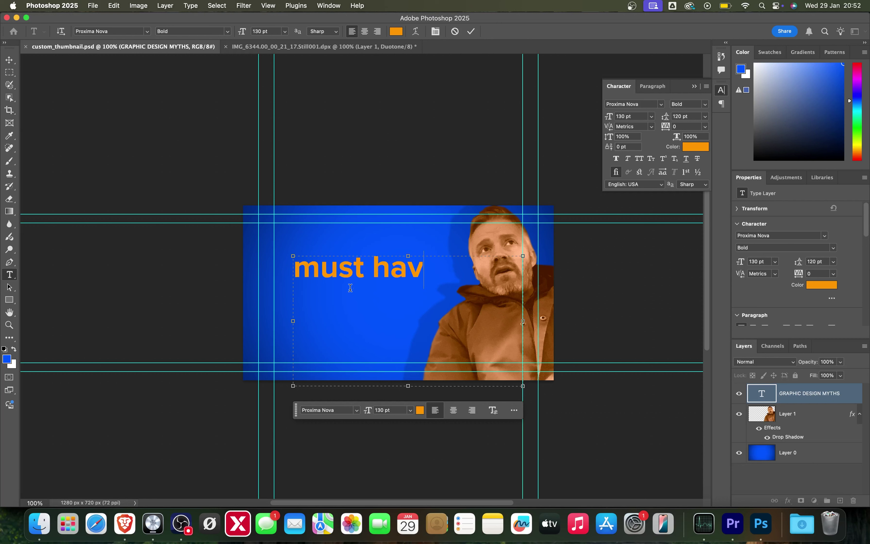
pyautogui.write('e tools')
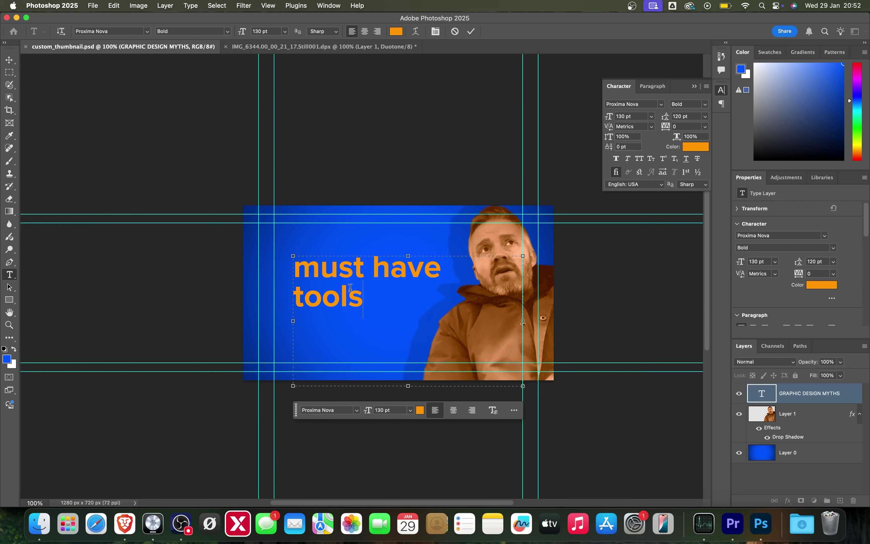
pyautogui.write(' for ')
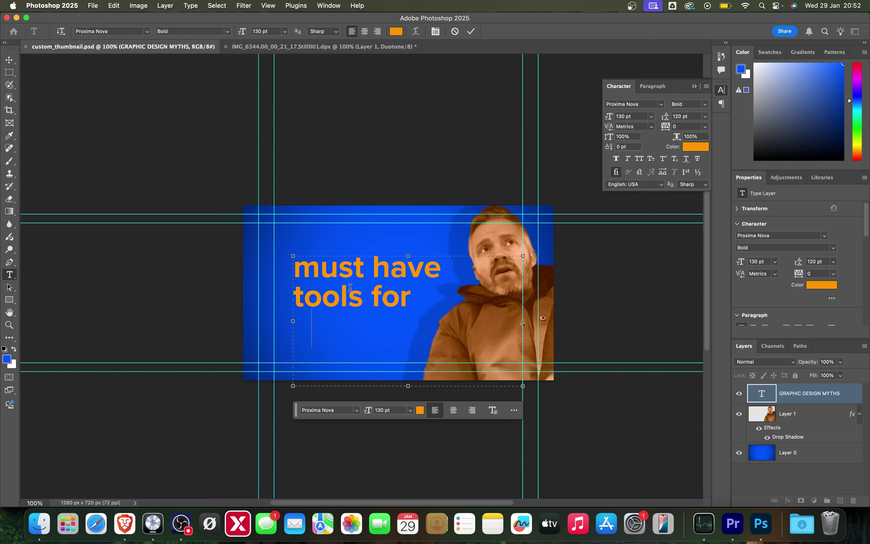
pyautogui.write('graphic designers')
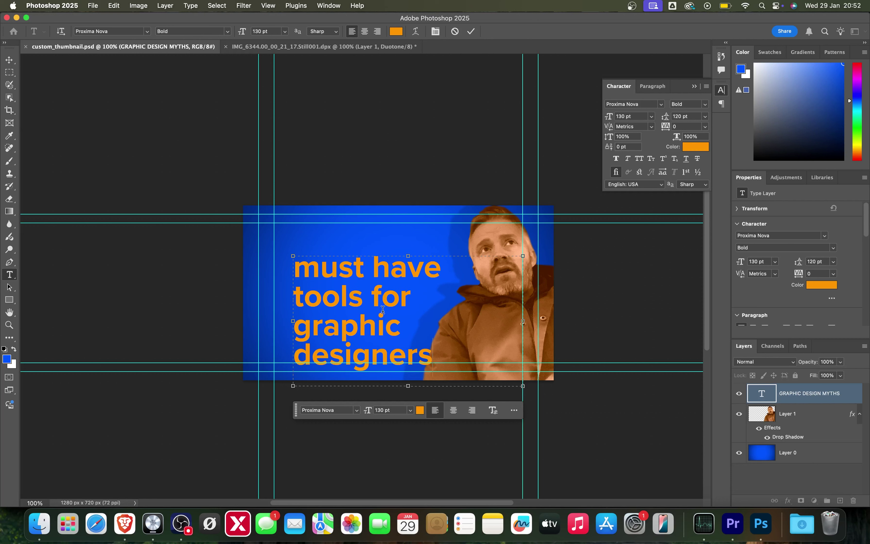
# Insert the word "motion" on its own line between "tools for" and "graphic" in the title
pyautogui.click(410, 303)
pyautogui.press('Return')
pyautogui.write('m')
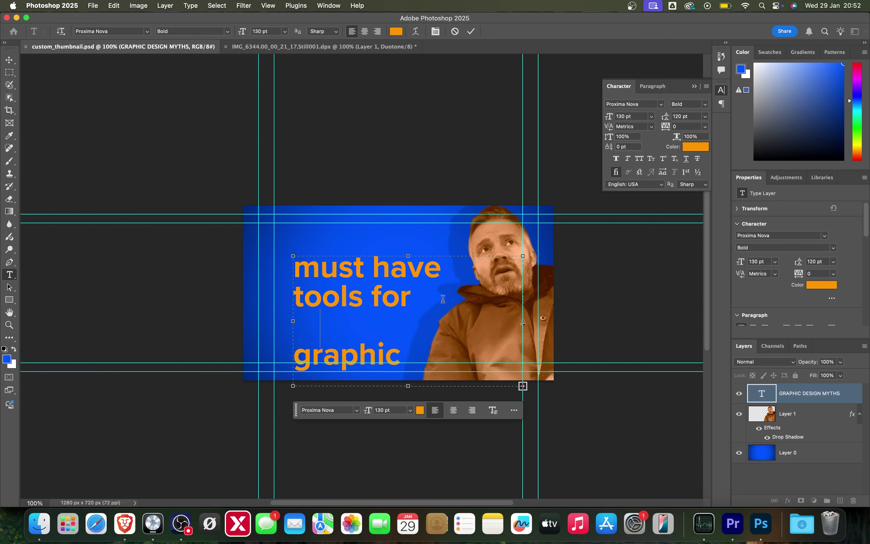
pyautogui.write('otion')
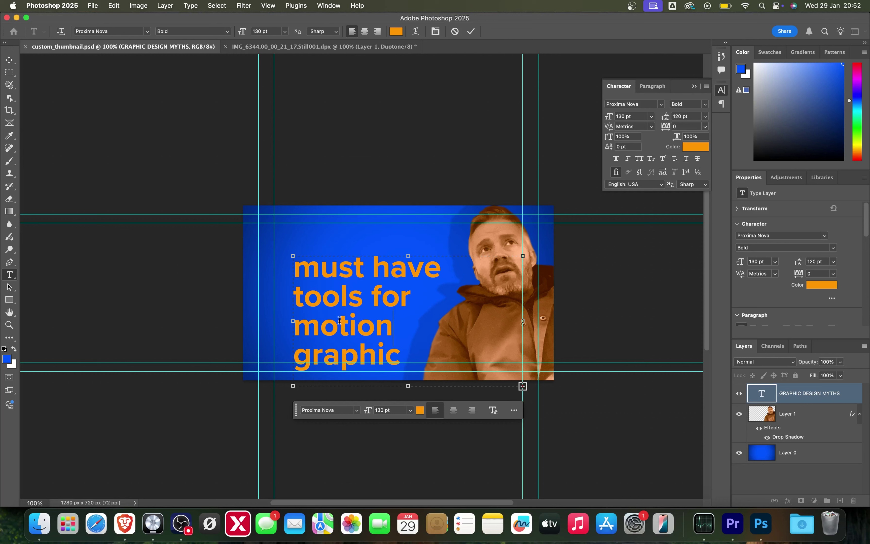
# Try Medium Italic on the word "motion", then set its font style to Light Italic
pyautogui.doubleClick(340, 320)
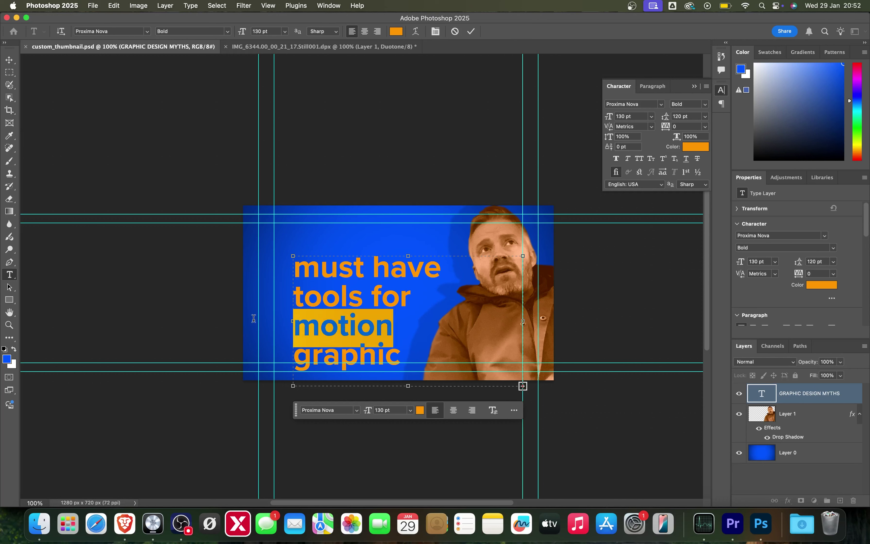
pyautogui.click(227, 32)
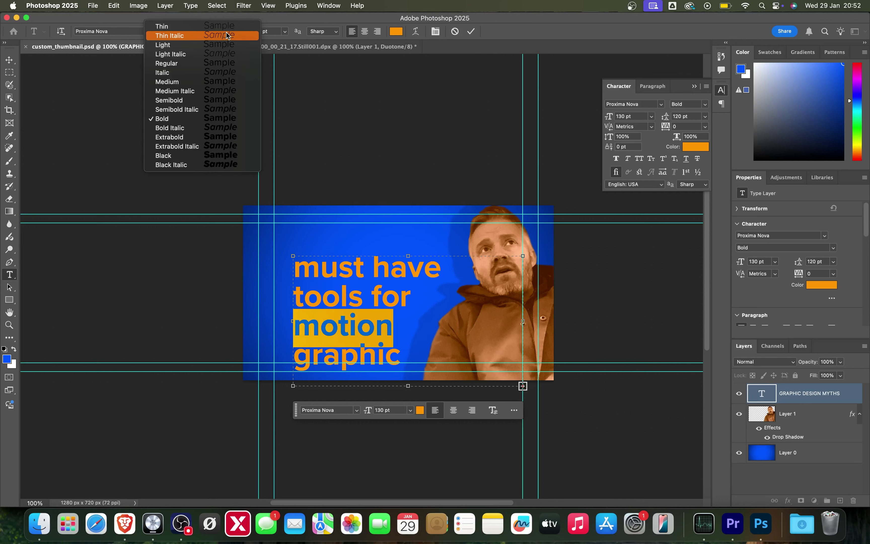
pyautogui.click(220, 90)
pyautogui.click(370, 328)
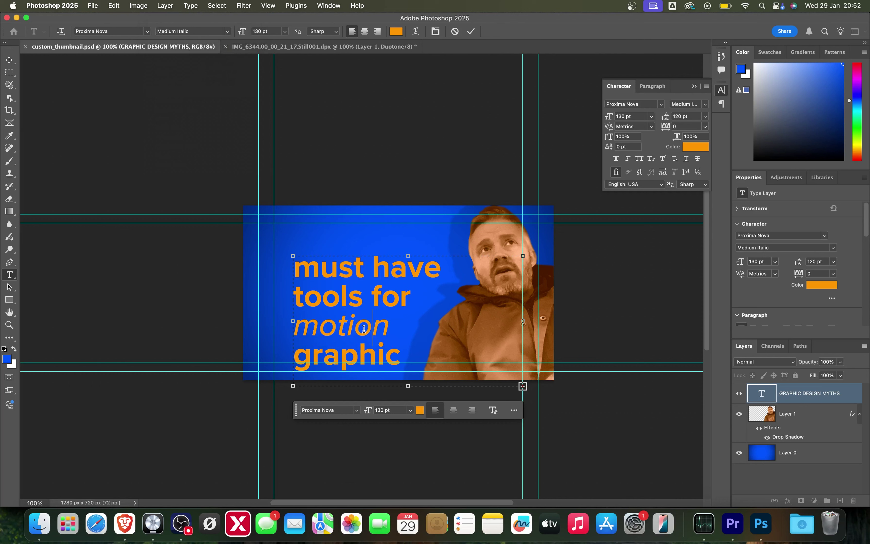
pyautogui.moveTo(396, 320); pyautogui.dragTo(282, 317)
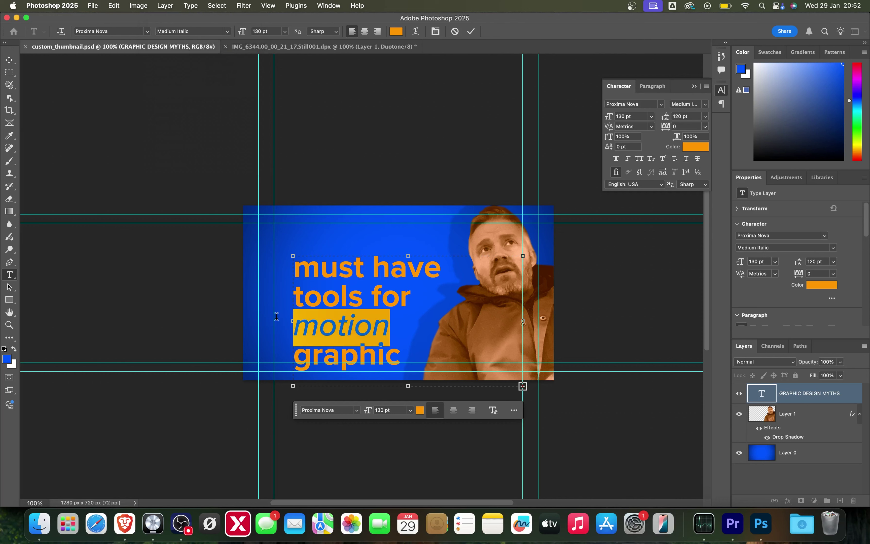
pyautogui.click(230, 35)
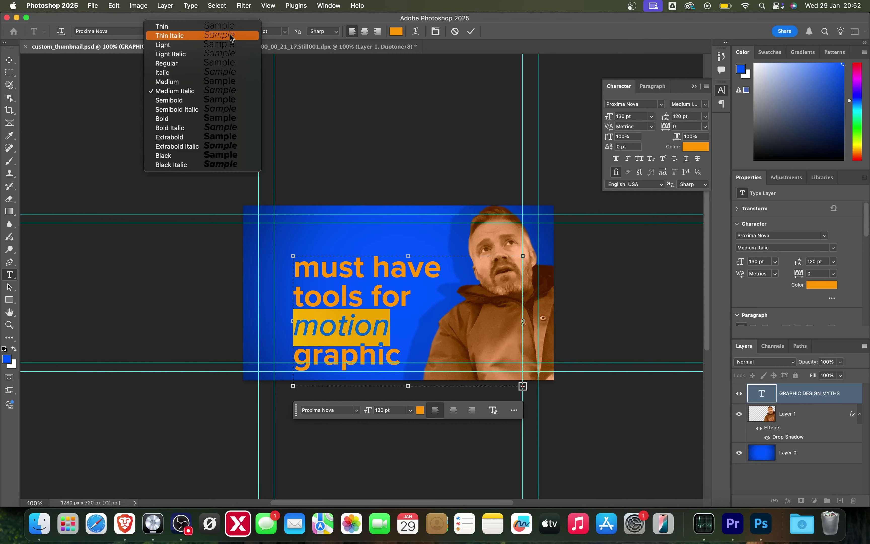
pyautogui.click(219, 54)
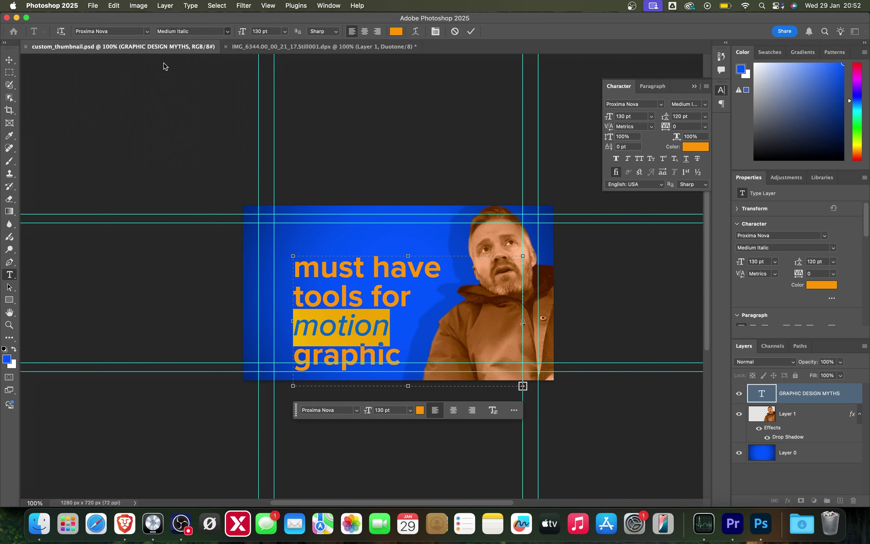
# Move the title text up to the thumbnail's upper guides and extend its text frame downwards to fit the word "designers"
pyautogui.click(9, 59)
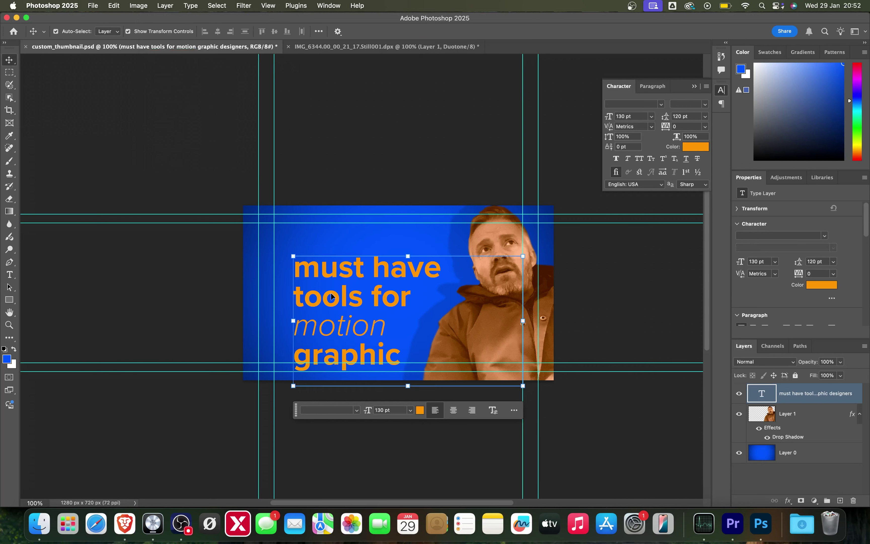
pyautogui.moveTo(333, 297); pyautogui.dragTo(334, 257)
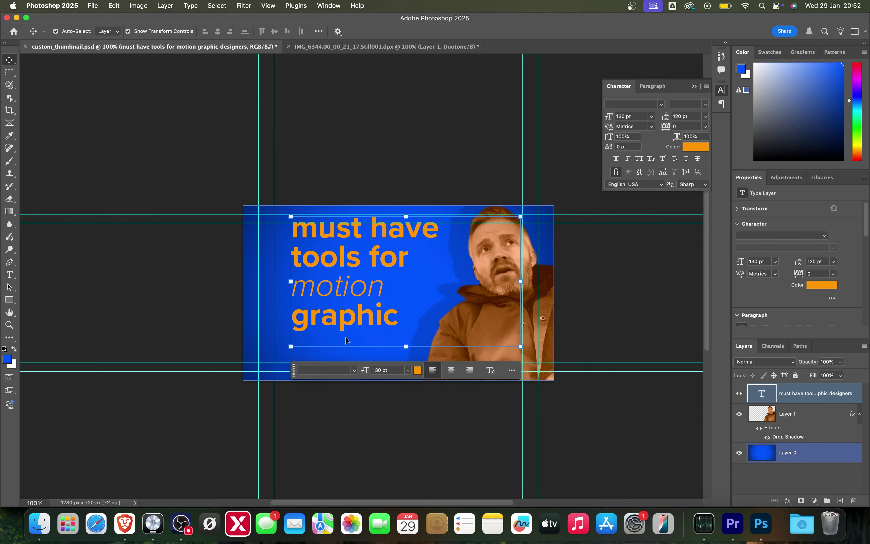
pyautogui.moveTo(405, 346); pyautogui.dragTo(412, 370)
pyautogui.press('super+z')
pyautogui.click(10, 274)
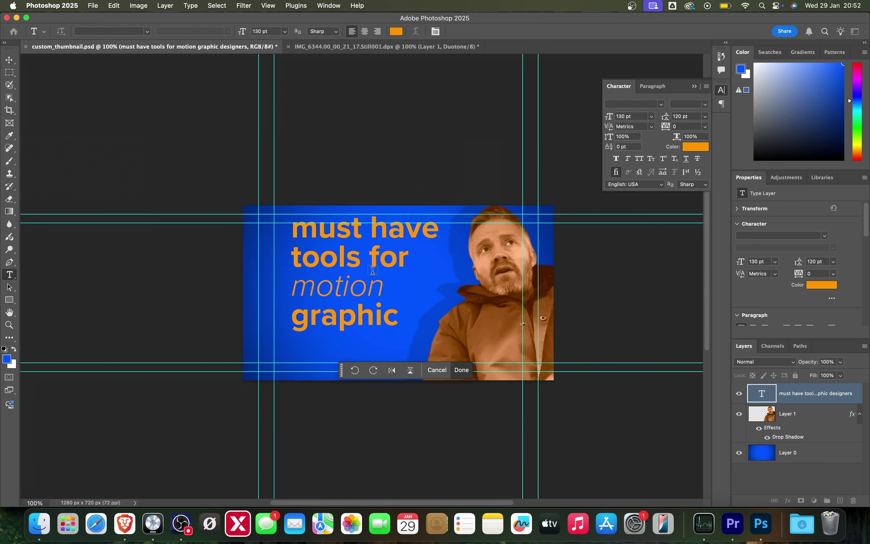
pyautogui.click(373, 270)
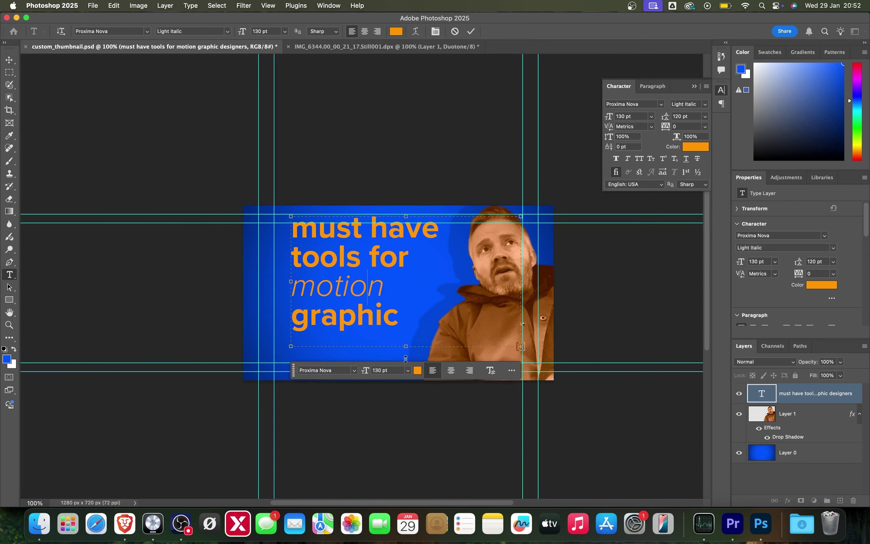
pyautogui.moveTo(406, 359); pyautogui.dragTo(402, 385)
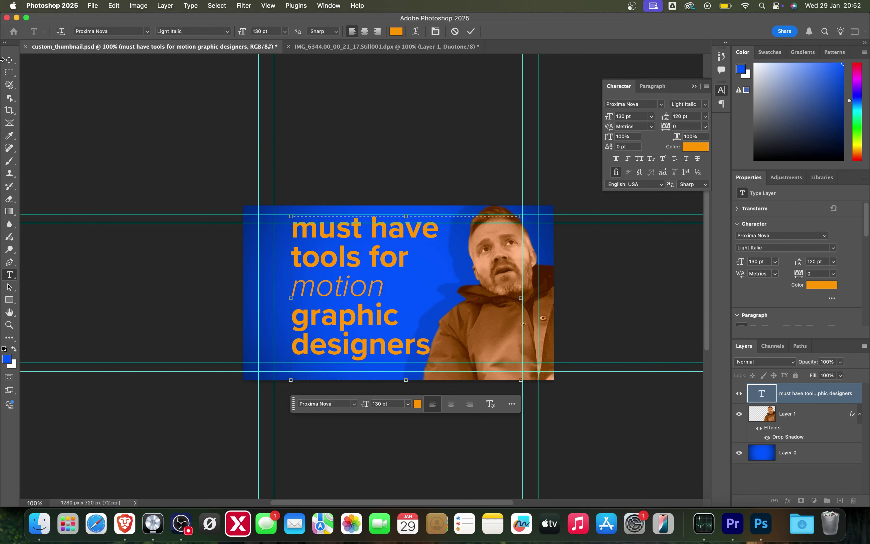
# Scale the title text block down to about 79% and reposition it within the thumbnail's guides
pyautogui.click(10, 59)
pyautogui.press('super+t')
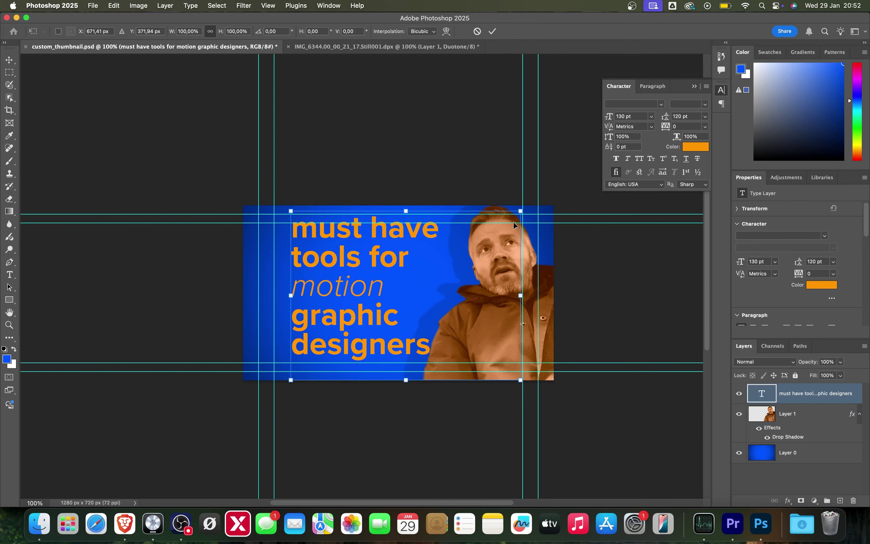
pyautogui.moveTo(513, 222); pyautogui.dragTo(475, 243)
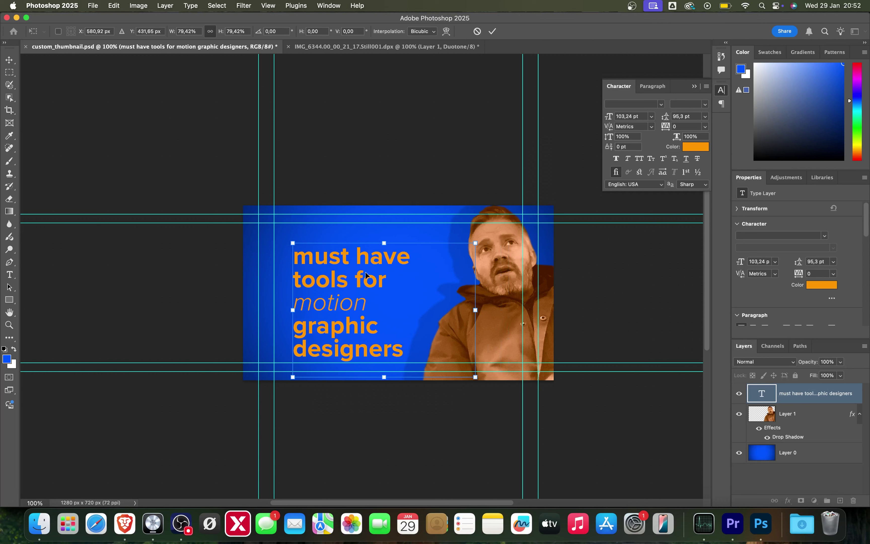
pyautogui.moveTo(365, 272); pyautogui.dragTo(369, 266)
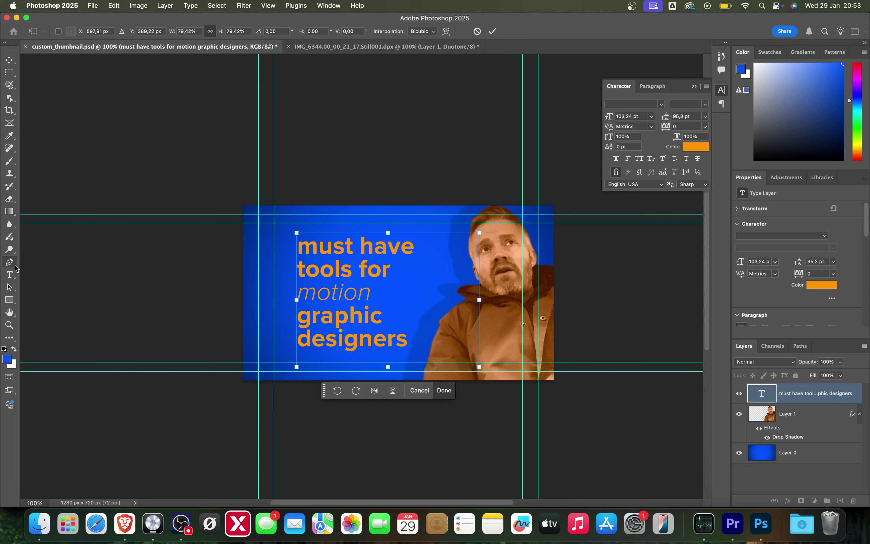
# Change the text color of the word "motion" to white, then finish text editing and deselect the title layer
pyautogui.click(9, 275)
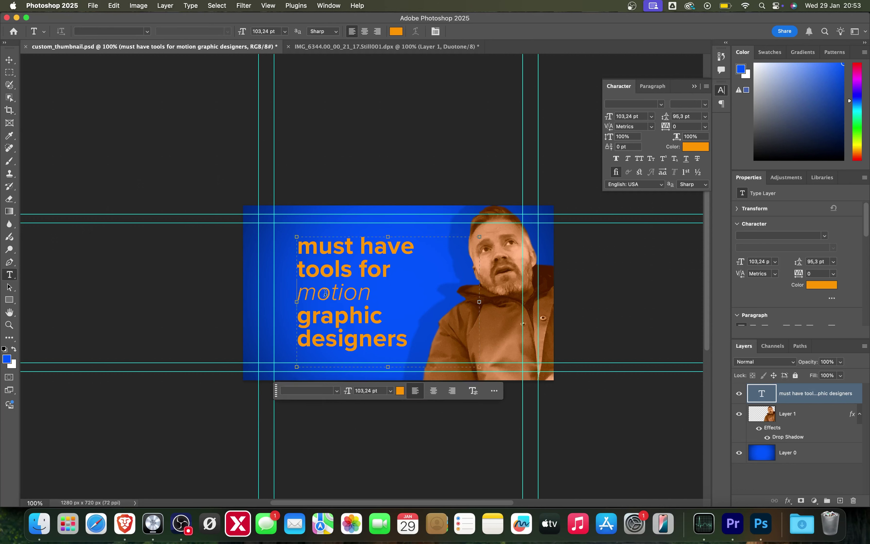
pyautogui.doubleClick(297, 293)
pyautogui.click(397, 32)
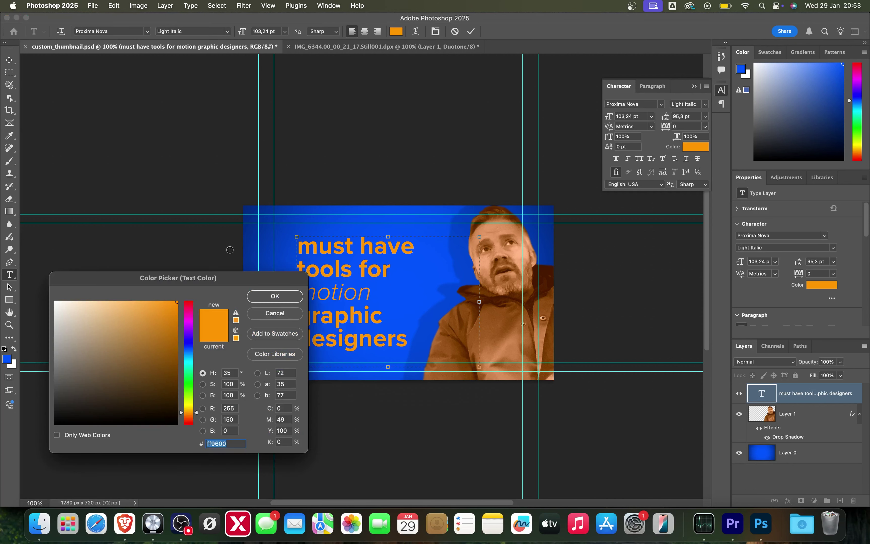
pyautogui.moveTo(140, 317); pyautogui.dragTo(54, 301)
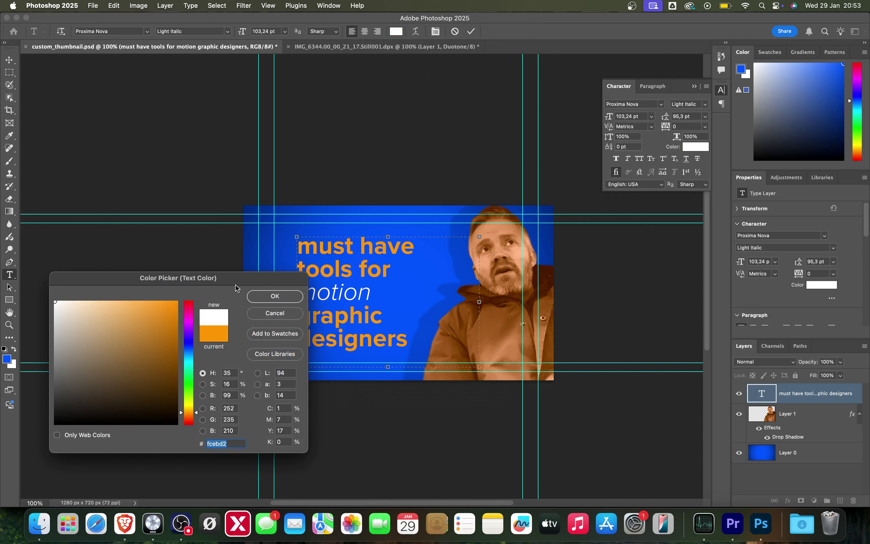
pyautogui.press('Return')
pyautogui.click(353, 295)
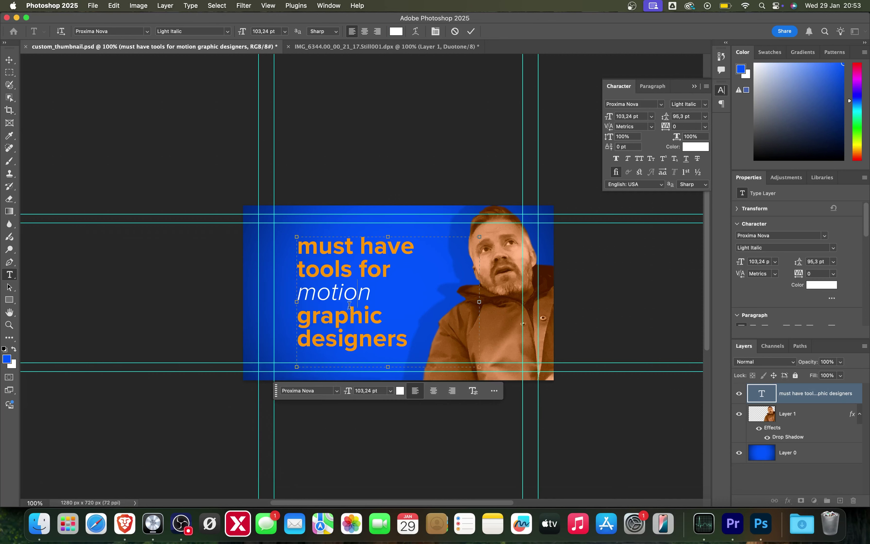
pyautogui.moveTo(299, 316); pyautogui.dragTo(434, 338)
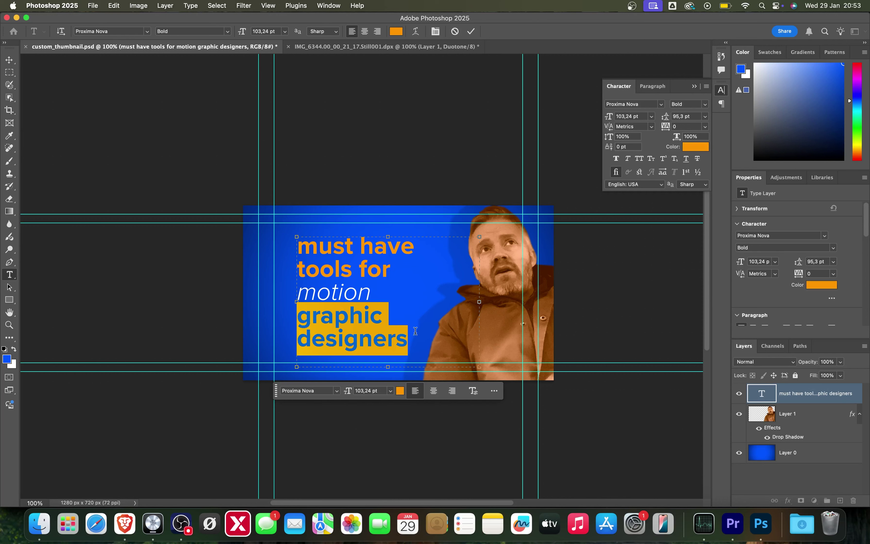
pyautogui.click(16, 62)
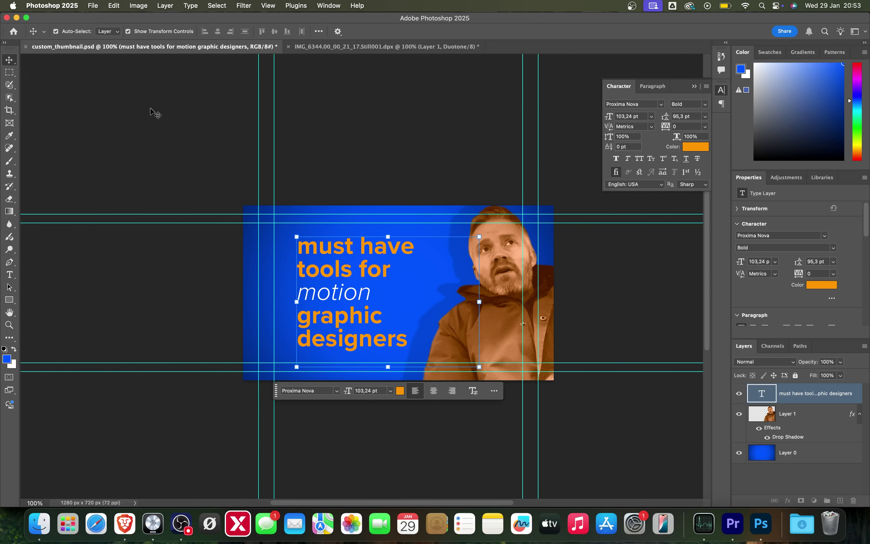
pyautogui.click(150, 110)
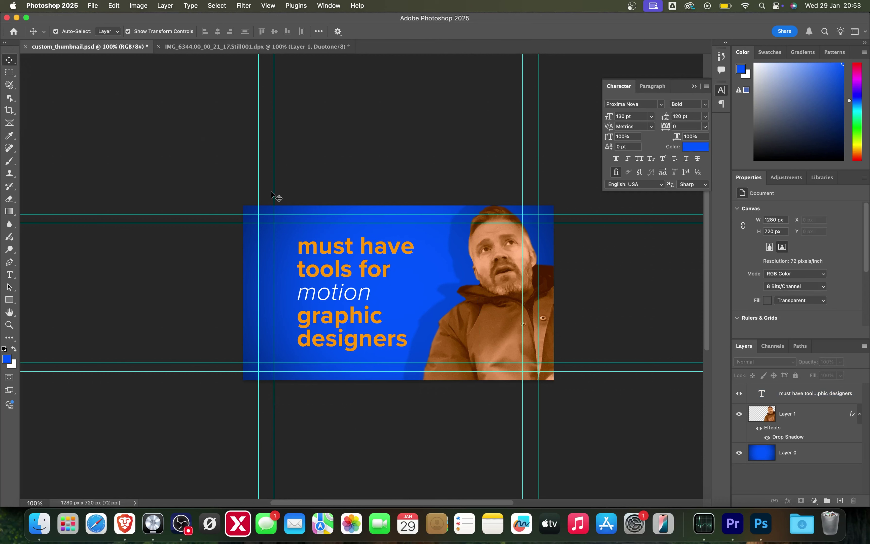
# Start exporting the thumbnail and choose the "17_3 Essential Tools For Motion Graphic Designers" folder in Tutorials as the destination
pyautogui.click(94, 6)
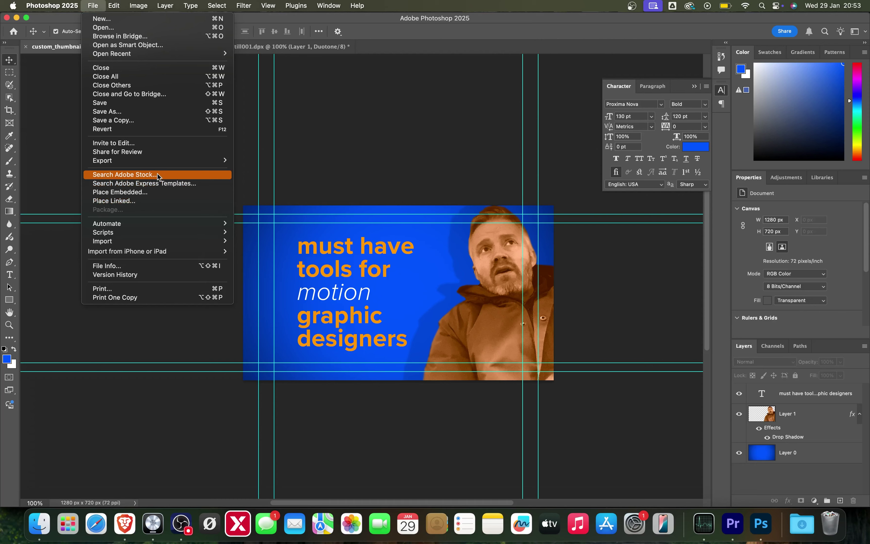
pyautogui.moveTo(156, 159)
pyautogui.click(267, 160)
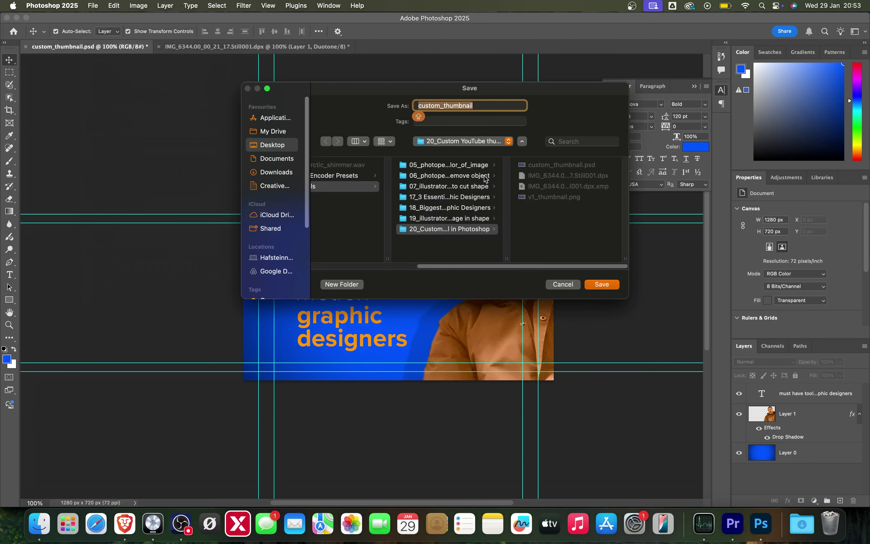
pyautogui.click(482, 141)
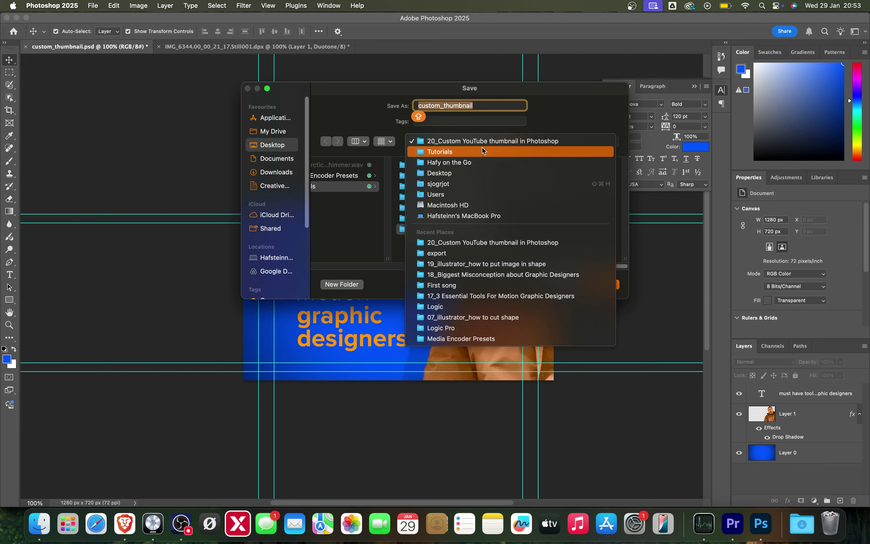
pyautogui.click(481, 149)
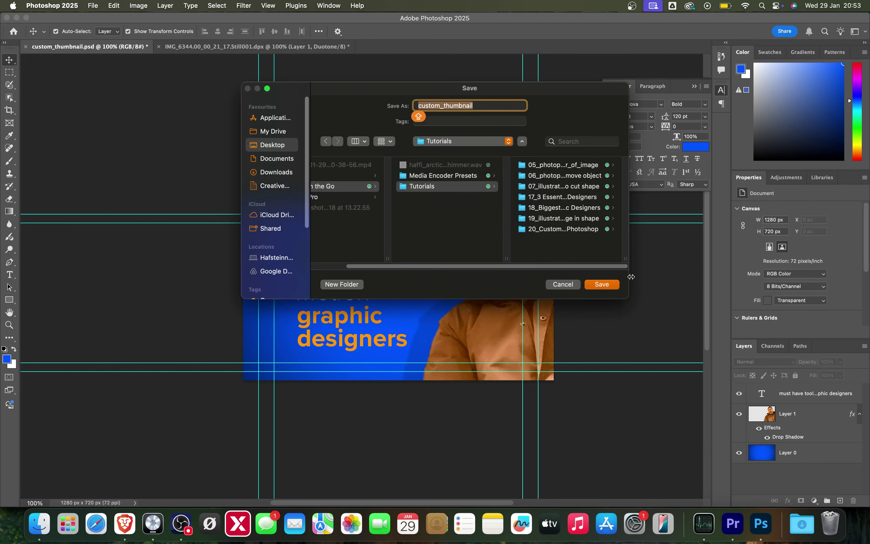
pyautogui.moveTo(628, 298); pyautogui.dragTo(748, 315)
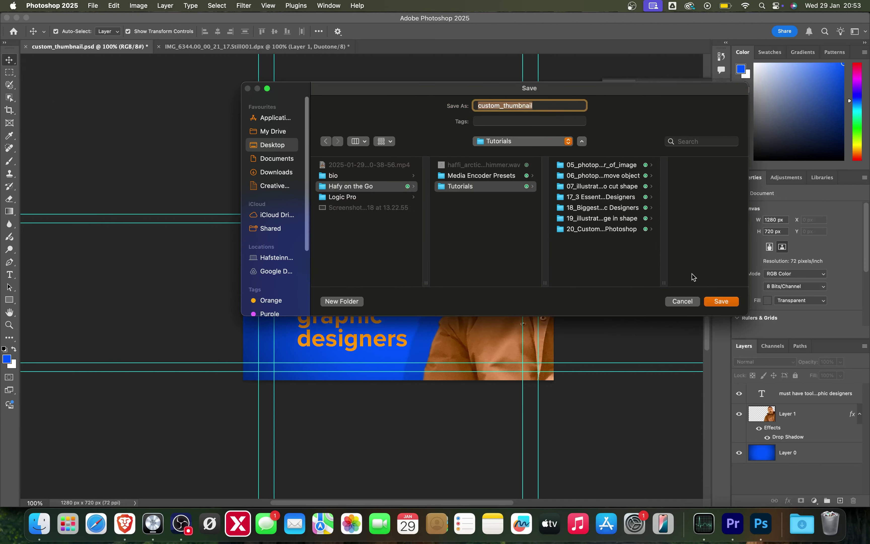
pyautogui.click(597, 198)
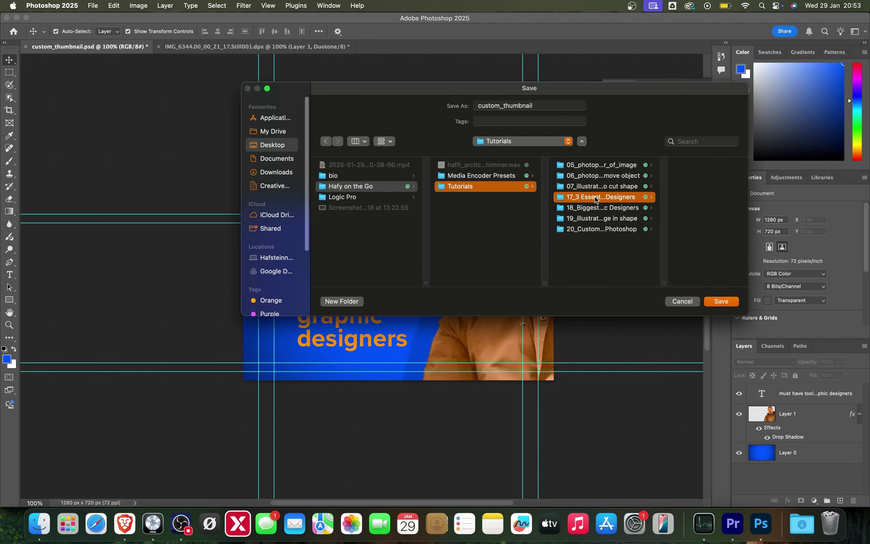
# Name the exported image "v1_thumban" and save it
pyautogui.click(549, 108)
pyautogui.press('super+a')
pyautogui.write('V')
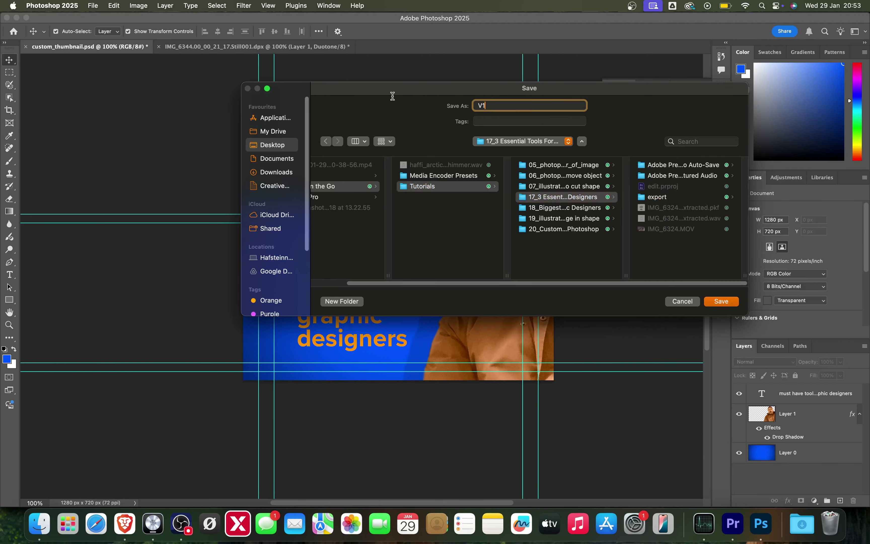
pyautogui.write('1')
pyautogui.press('capslock')
pyautogui.press('BackSpace')
pyautogui.press('BackSpace')
pyautogui.press('capslock')
pyautogui.write('v1_thumban')
pyautogui.press('Return')
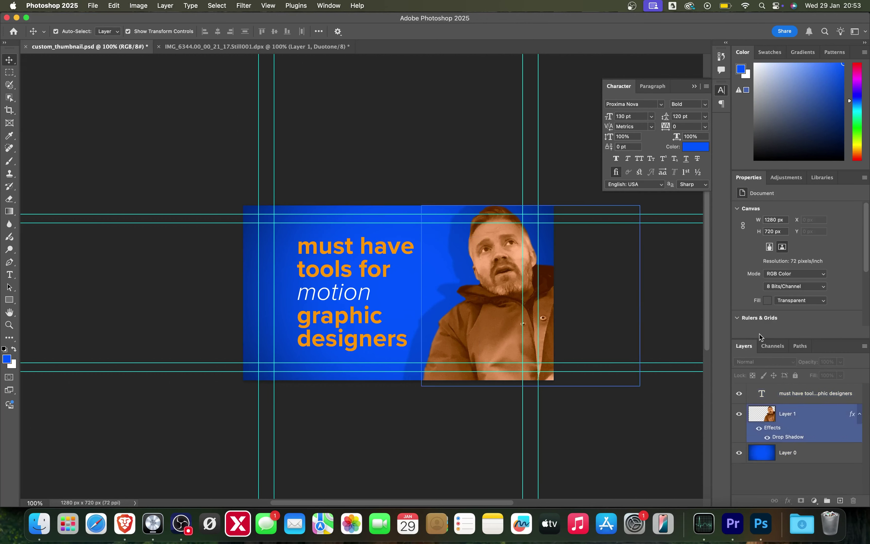
# Invert the colors of the blue background on Layer 0
pyautogui.click(787, 451)
pyautogui.press('super+i')
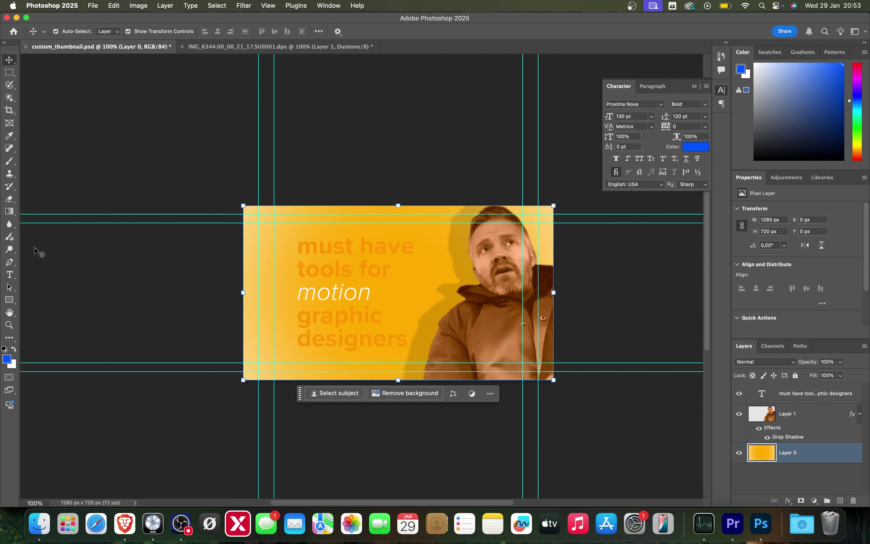
# Replace "must have" on the first line of the title with "3"
pyautogui.click(10, 275)
pyautogui.click(343, 274)
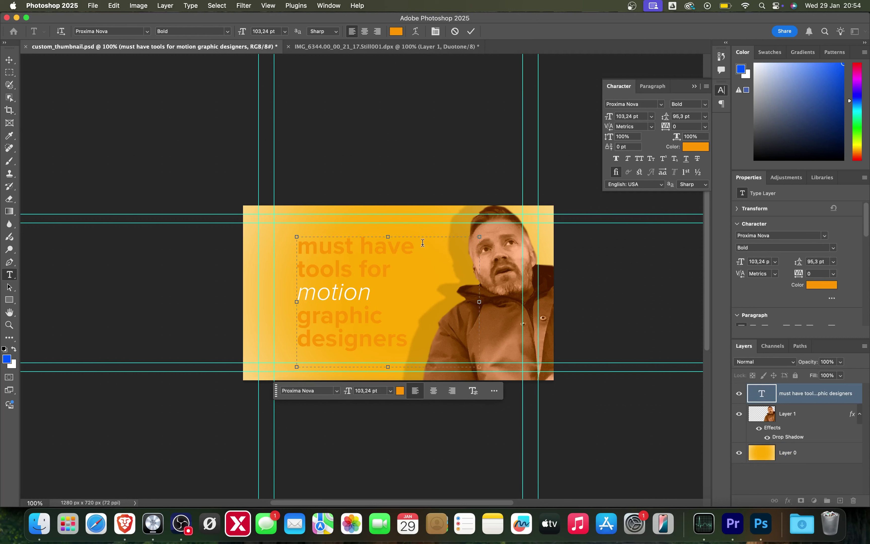
pyautogui.moveTo(414, 244); pyautogui.dragTo(284, 242)
pyautogui.press('BackSpace')
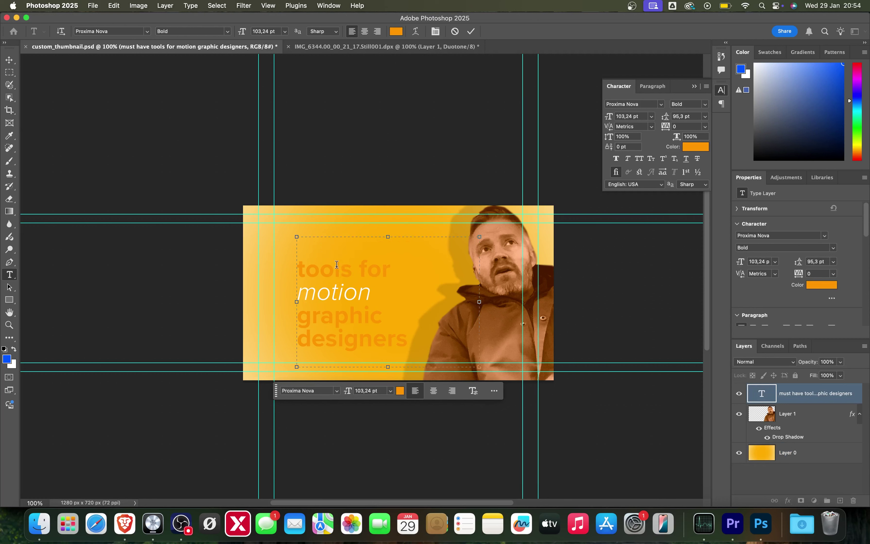
pyautogui.write('3')
# Set the text color of "3 tools" to black, 000000
pyautogui.moveTo(358, 268); pyautogui.dragTo(252, 245)
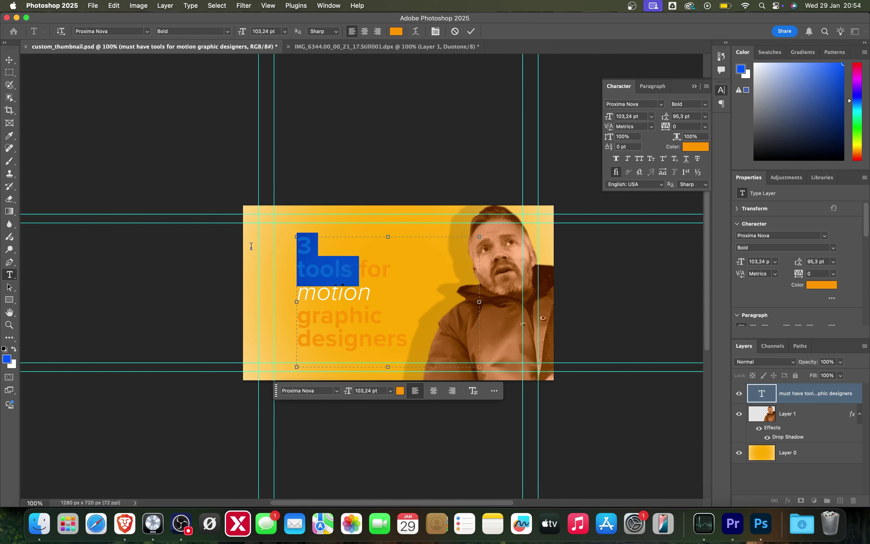
pyautogui.click(693, 146)
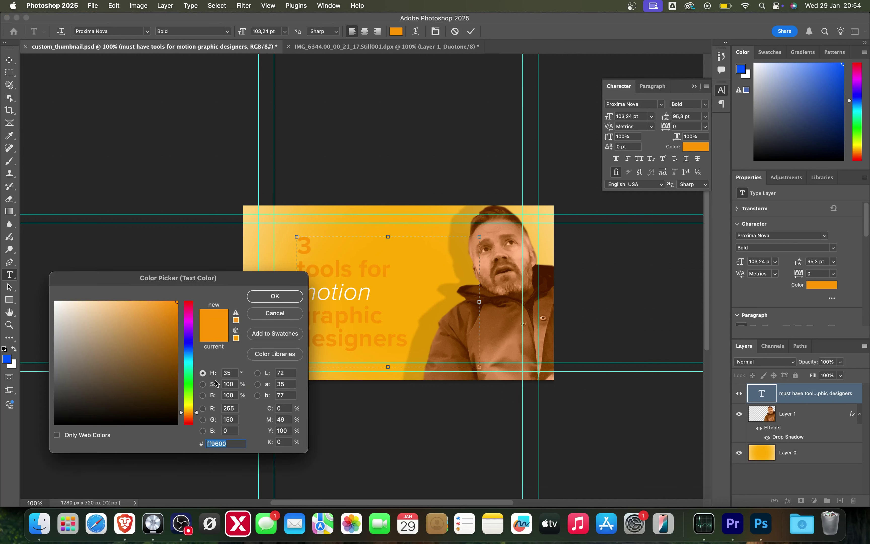
pyautogui.write('000000')
pyautogui.click(260, 299)
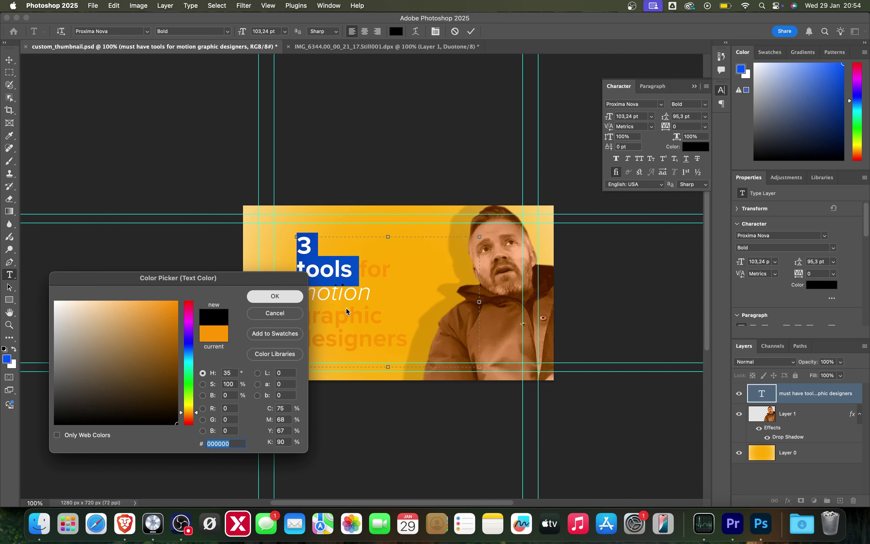
pyautogui.click(323, 292)
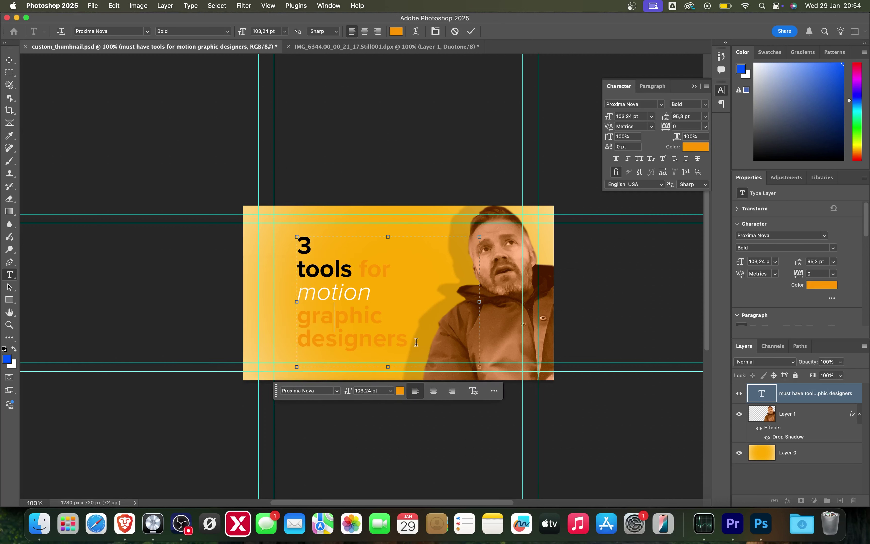
# Set the text color of "graphic designers" to dark brown, 6f460a
pyautogui.moveTo(416, 342); pyautogui.dragTo(280, 319)
pyautogui.click(701, 147)
pyautogui.click(167, 370)
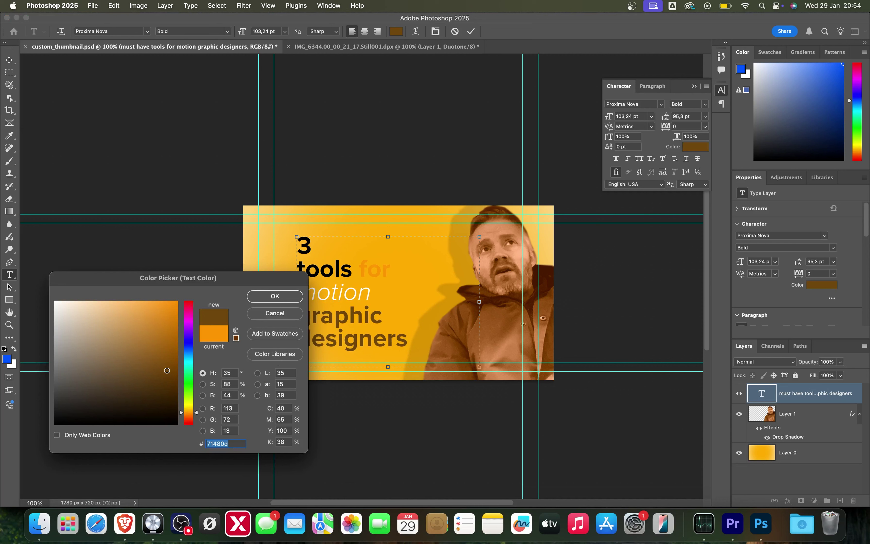
pyautogui.click(274, 295)
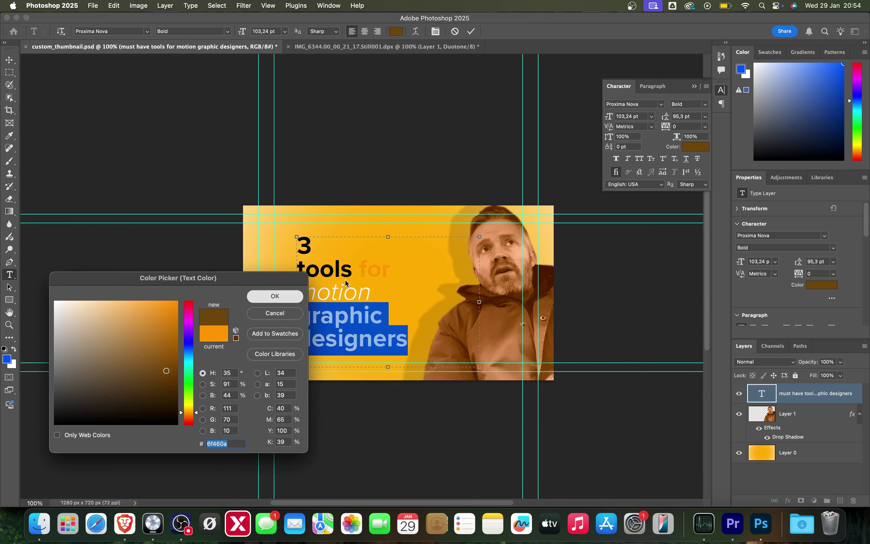
pyautogui.click(367, 307)
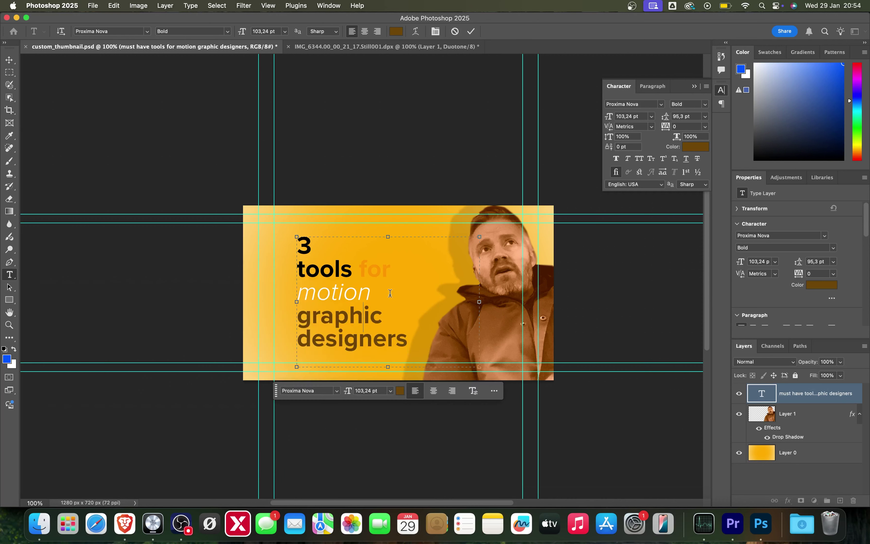
# Set the text color of the word "for" to white, ffffff
pyautogui.moveTo(394, 265); pyautogui.dragTo(358, 270)
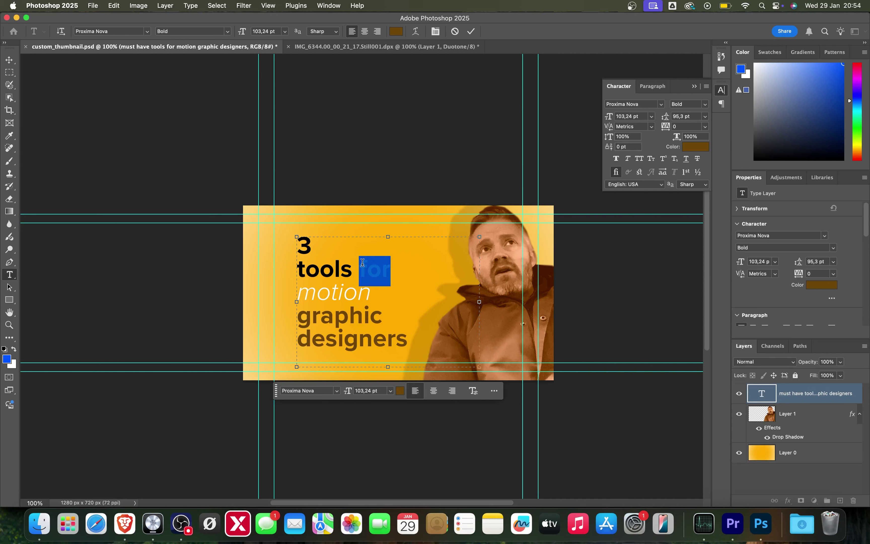
pyautogui.click(395, 31)
pyautogui.write('ffffff')
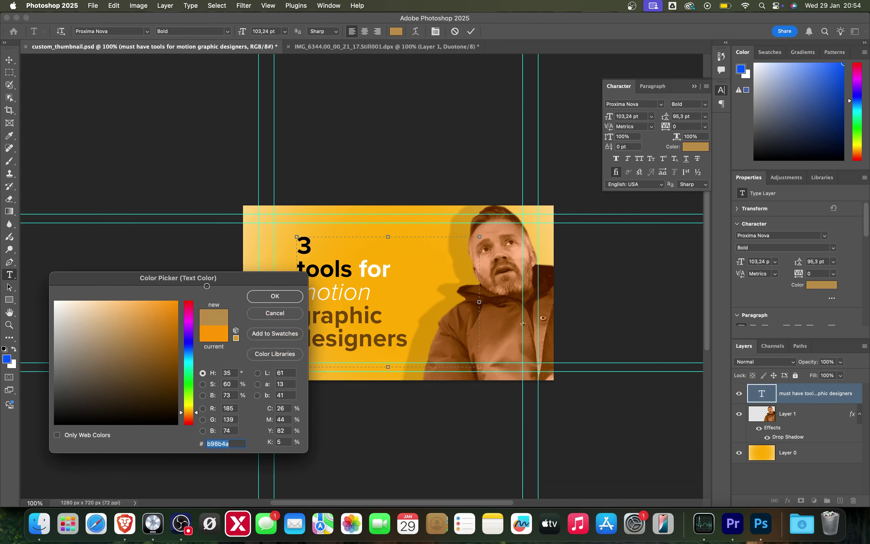
pyautogui.click(288, 295)
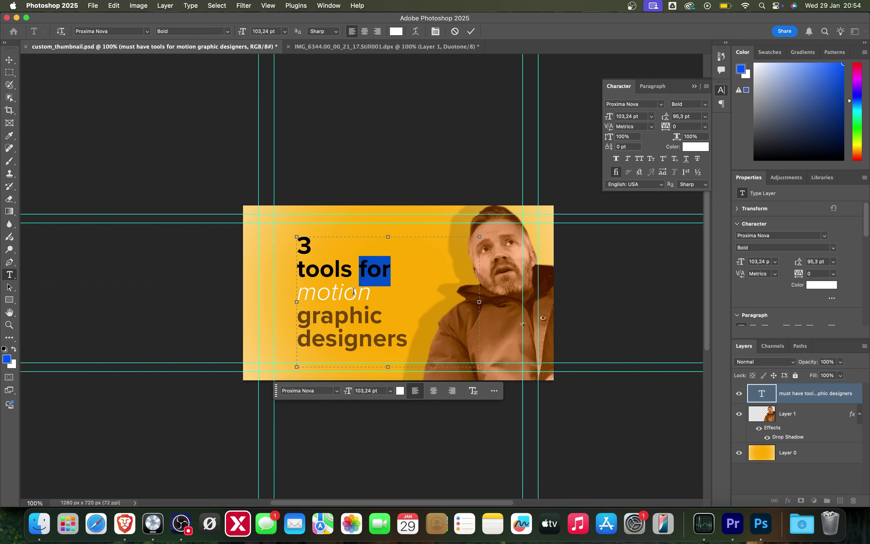
# Set the font size of the word "motion" in the title to 150 pt
pyautogui.moveTo(372, 291); pyautogui.dragTo(278, 290)
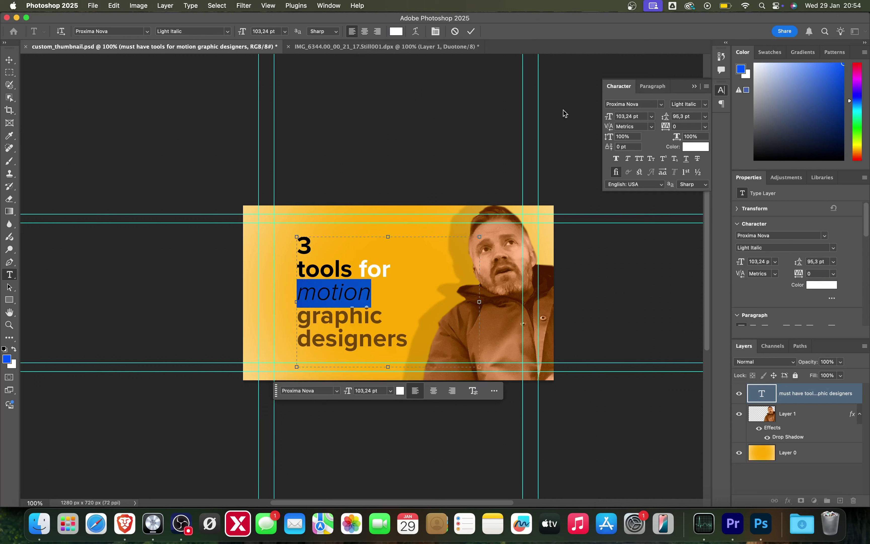
pyautogui.click(644, 116)
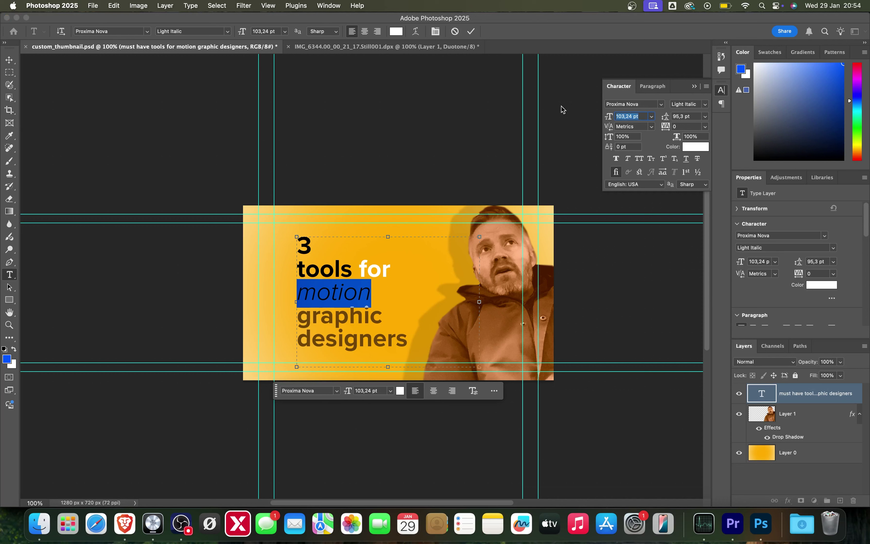
pyautogui.write('<50')
pyautogui.press('Tab')
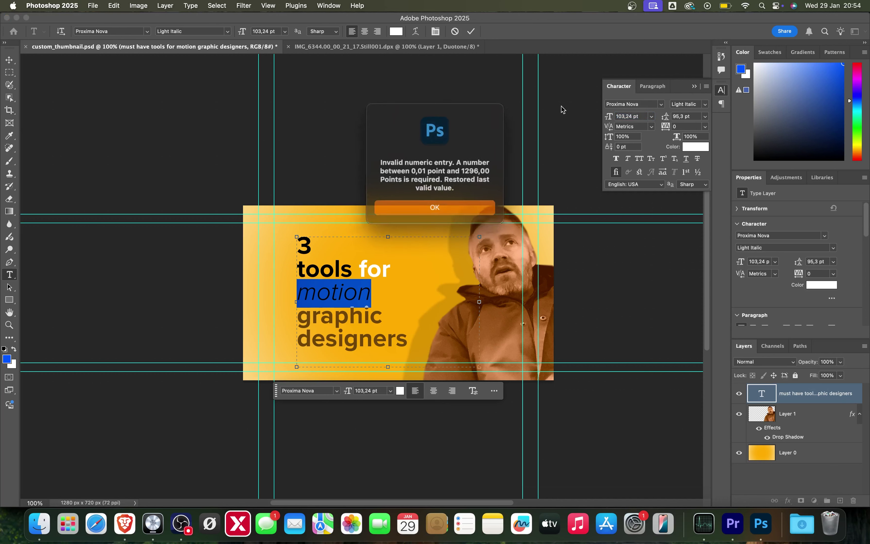
pyautogui.press('Return')
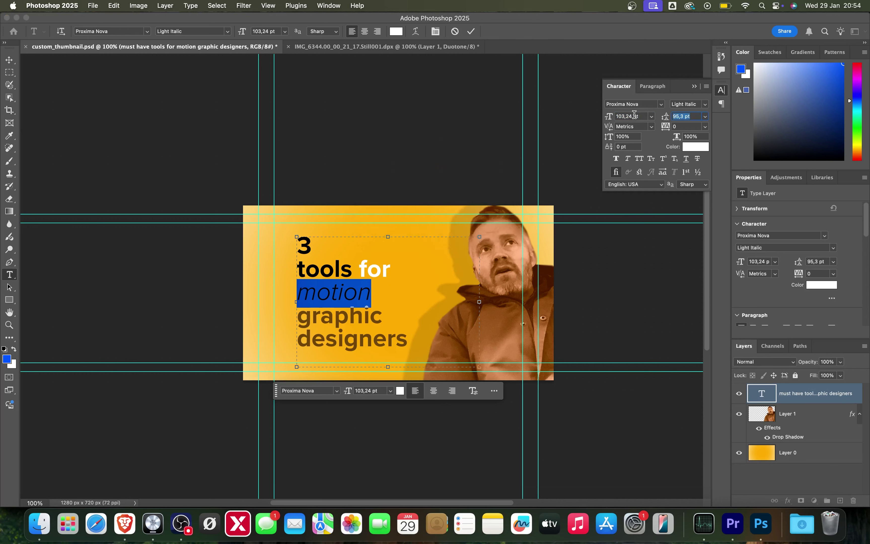
pyautogui.click(635, 116)
pyautogui.write('150')
pyautogui.press('Tab')
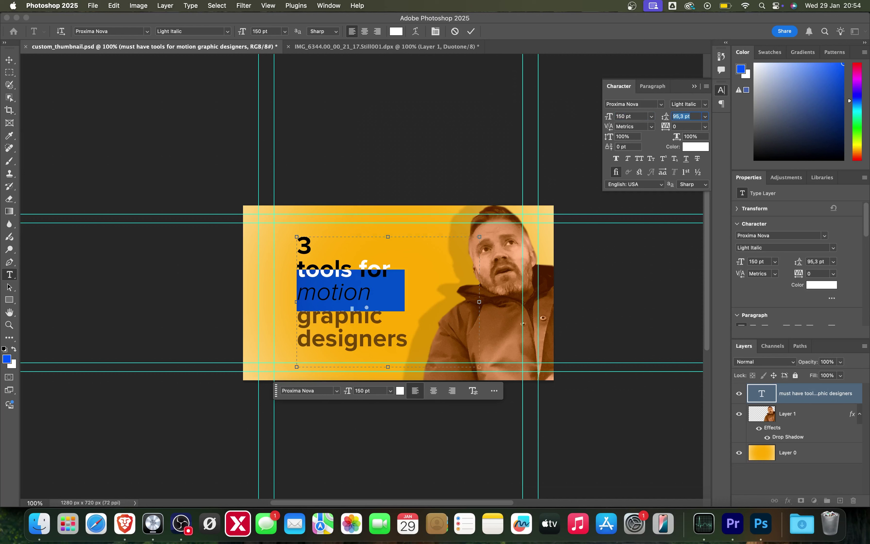
# Delete the number 3 from the first line of the title text
pyautogui.click(360, 263)
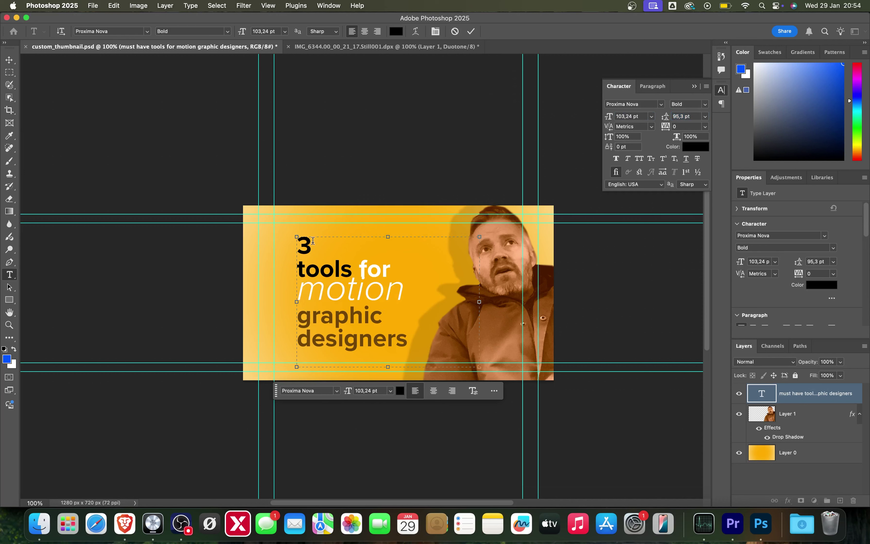
pyautogui.moveTo(313, 242); pyautogui.dragTo(285, 242)
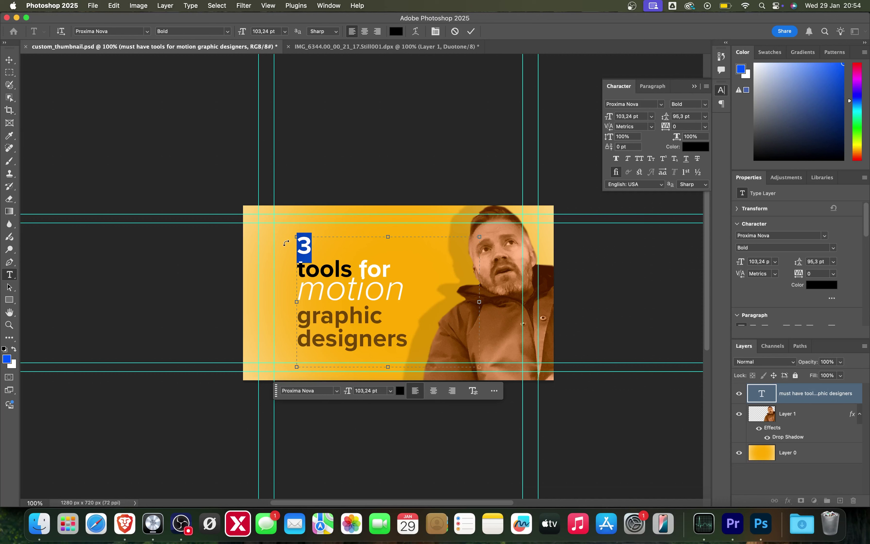
pyautogui.press('BackSpace')
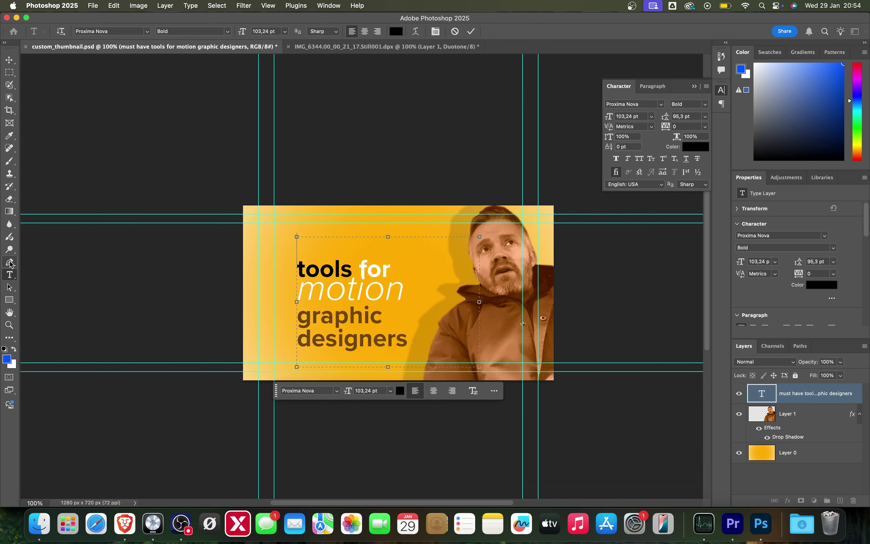
# Create a separate text box beside the title containing the number 3 in Proxima Nova Bold at 300 pt
pyautogui.click(10, 275)
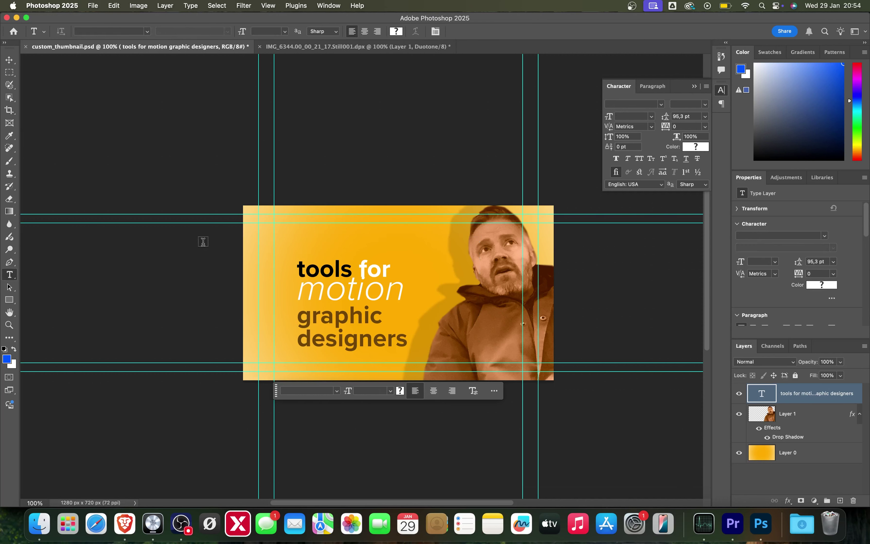
pyautogui.moveTo(203, 243); pyautogui.dragTo(292, 337)
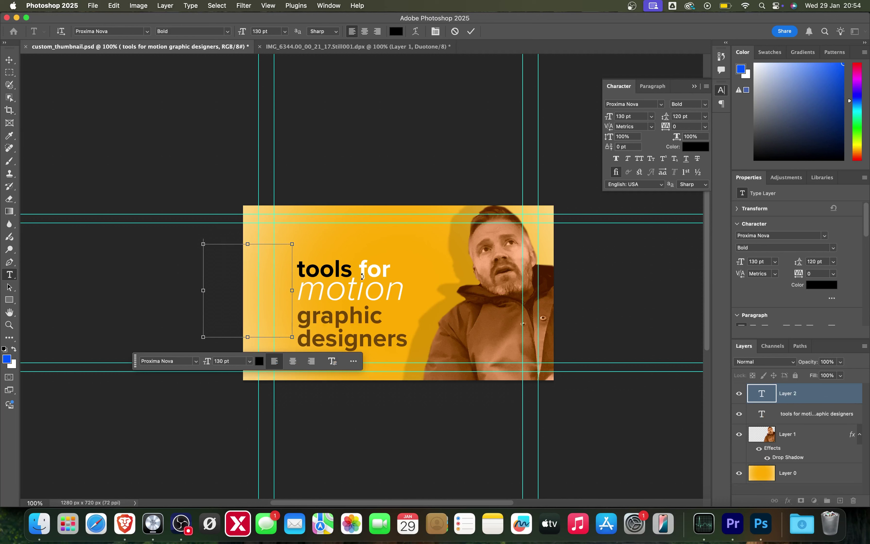
pyautogui.click(273, 31)
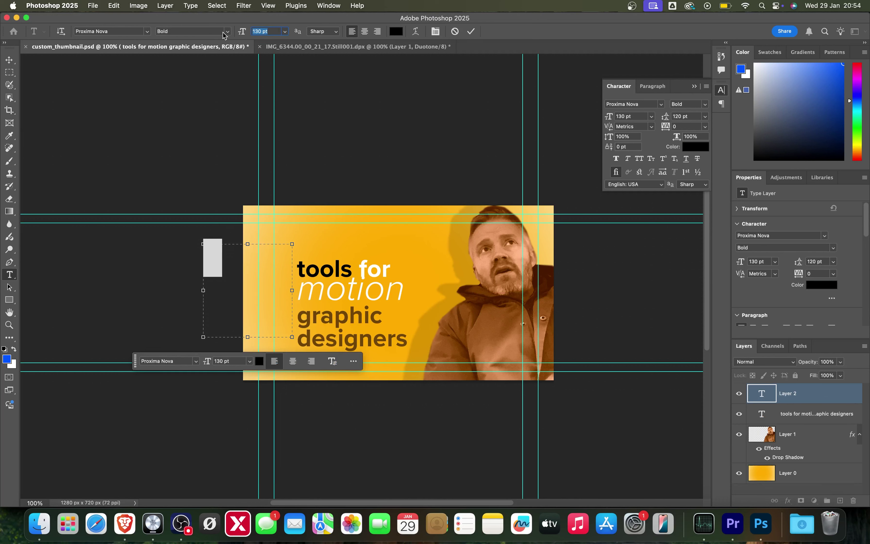
pyautogui.write('300')
pyautogui.press('Return')
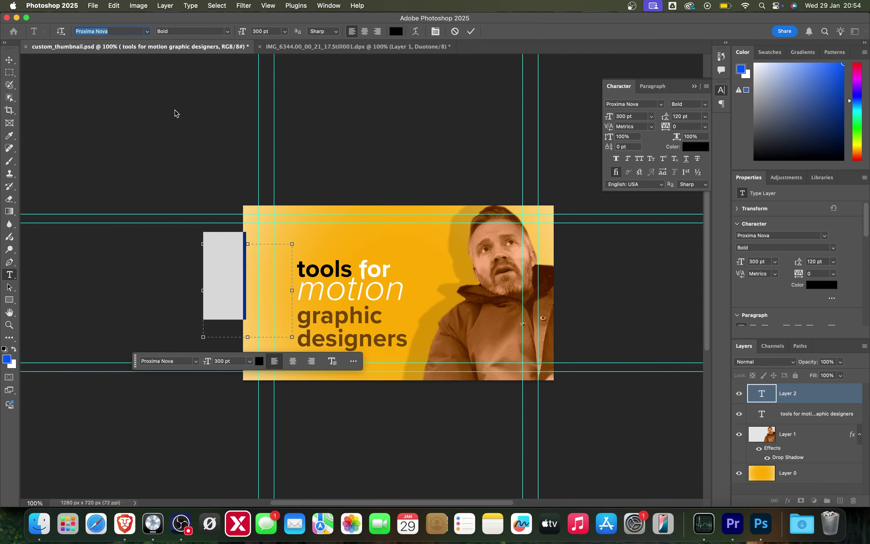
# Move the large 3 text layer onto the thumbnail, directly left of "tools for motion"
pyautogui.click(10, 60)
pyautogui.moveTo(222, 269); pyautogui.dragTo(244, 269)
pyautogui.click(236, 269)
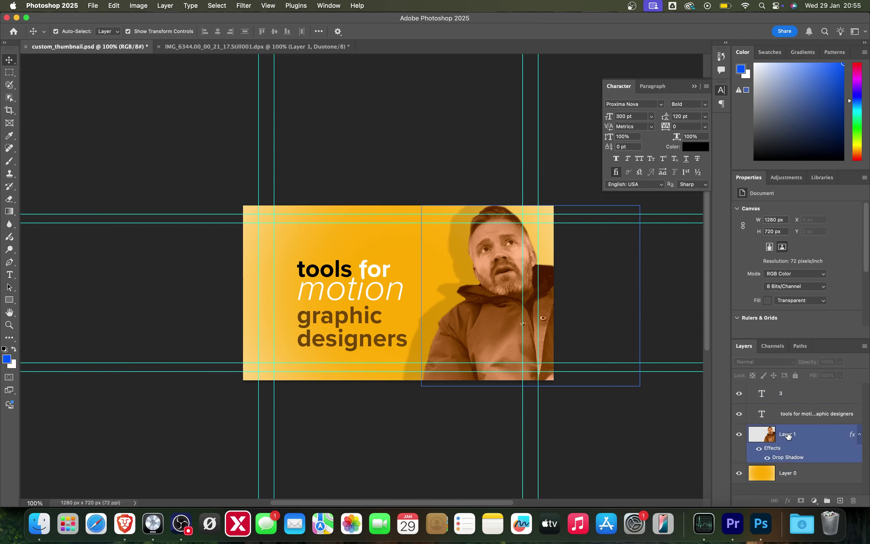
pyautogui.click(779, 395)
pyautogui.moveTo(232, 316); pyautogui.dragTo(269, 319)
pyautogui.click(796, 395)
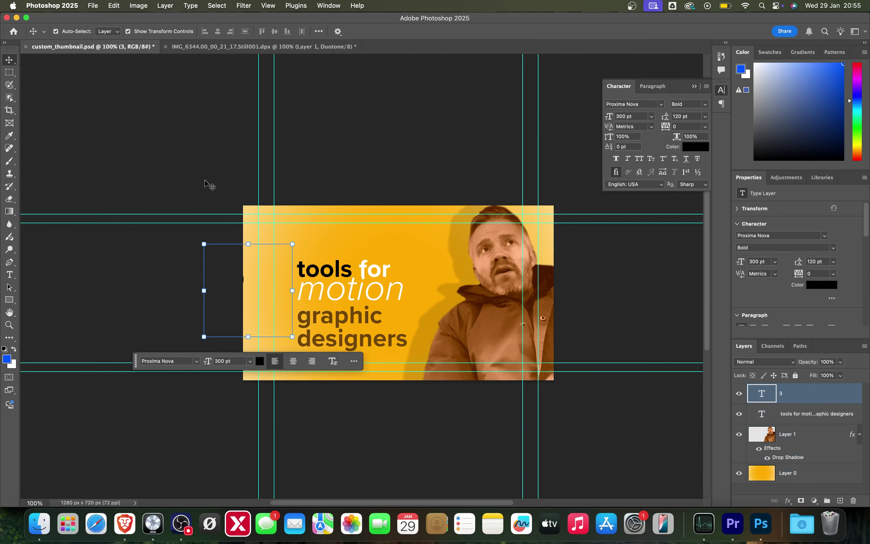
pyautogui.moveTo(241, 276); pyautogui.dragTo(290, 300)
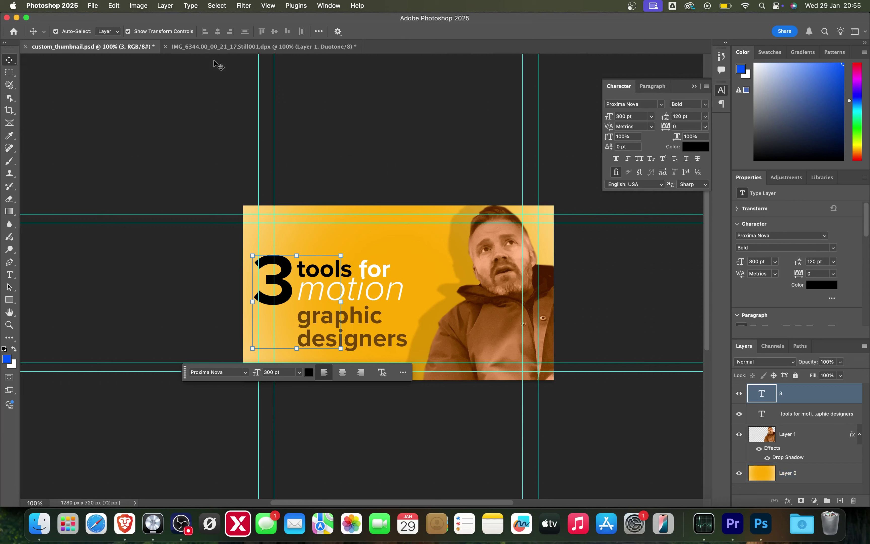
# Save the document and quick-export the thumbnail as a PNG named v2_thumb in the 17_3 Essential Tools folder
pyautogui.press('super+s')
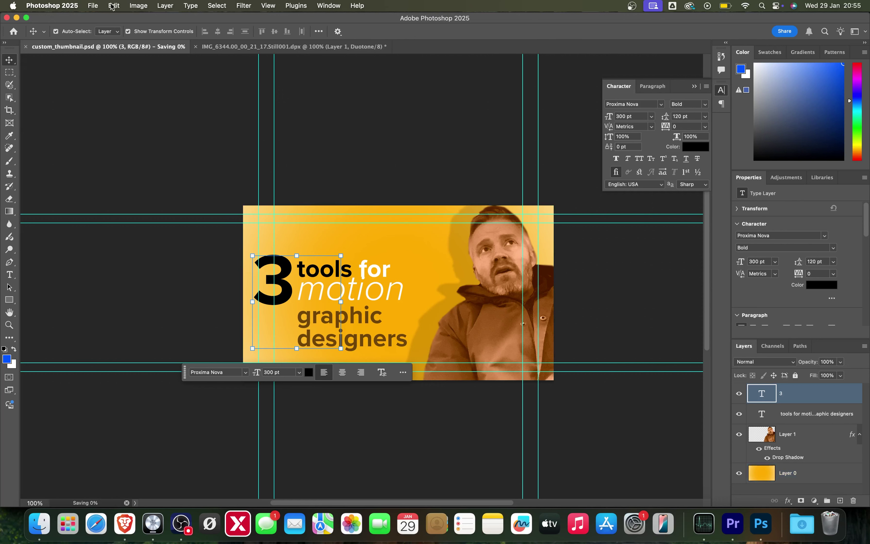
pyautogui.click(101, 5)
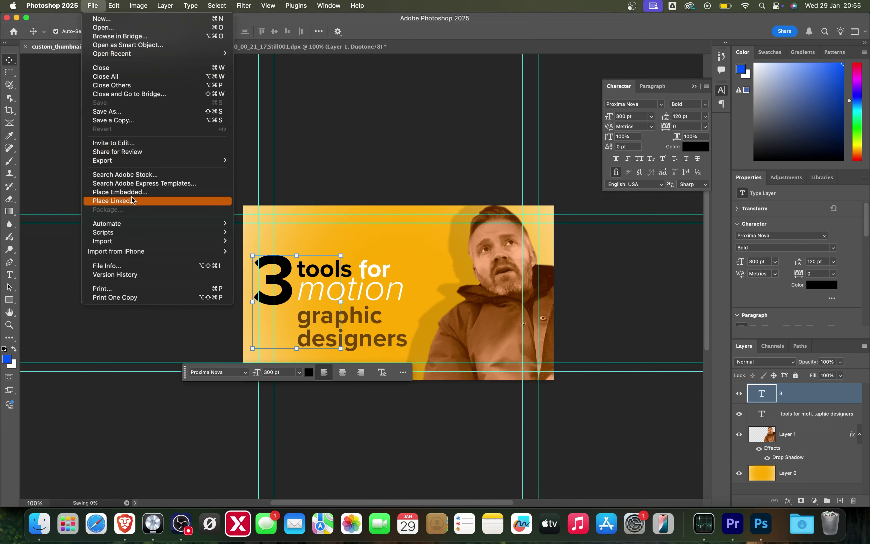
pyautogui.moveTo(145, 159)
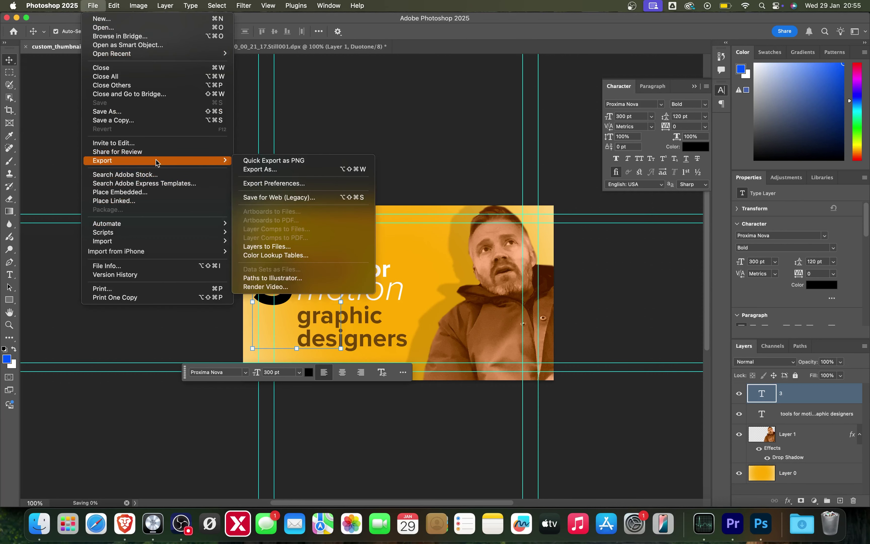
pyautogui.click(265, 162)
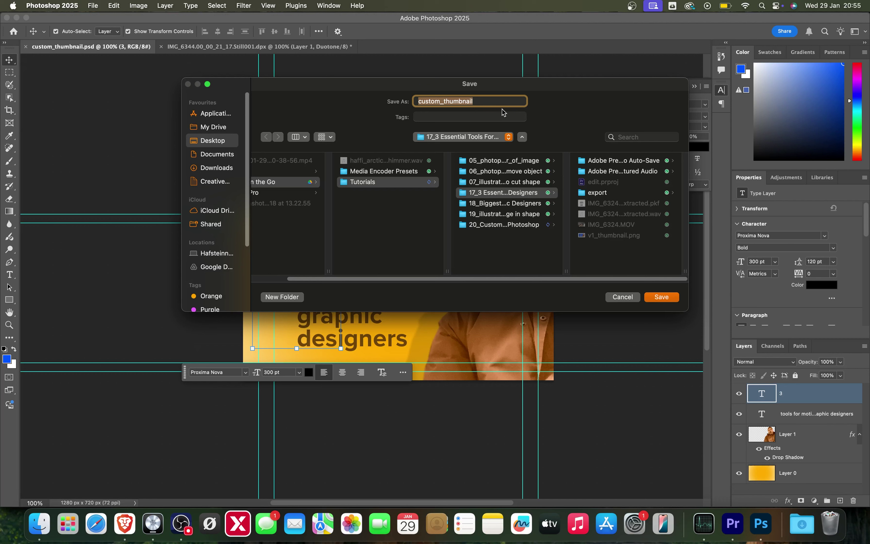
pyautogui.write('v2')
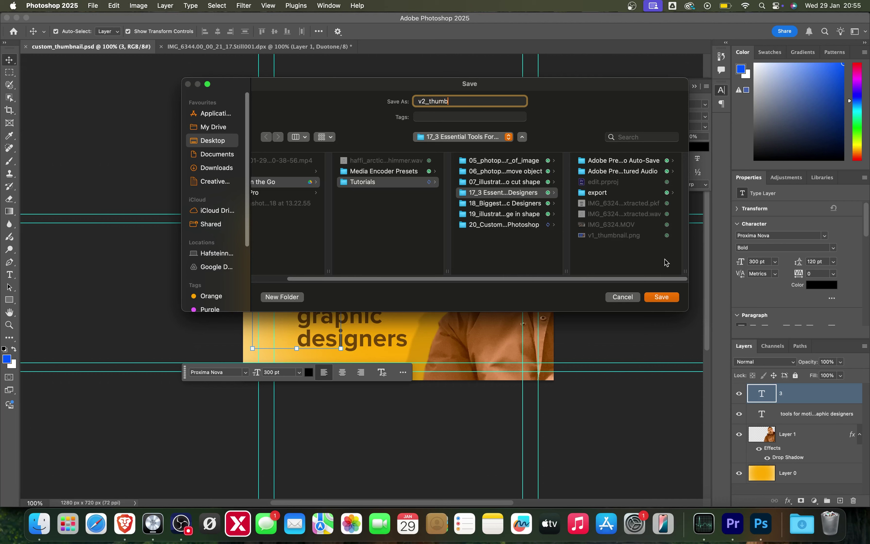
pyautogui.press('Return')
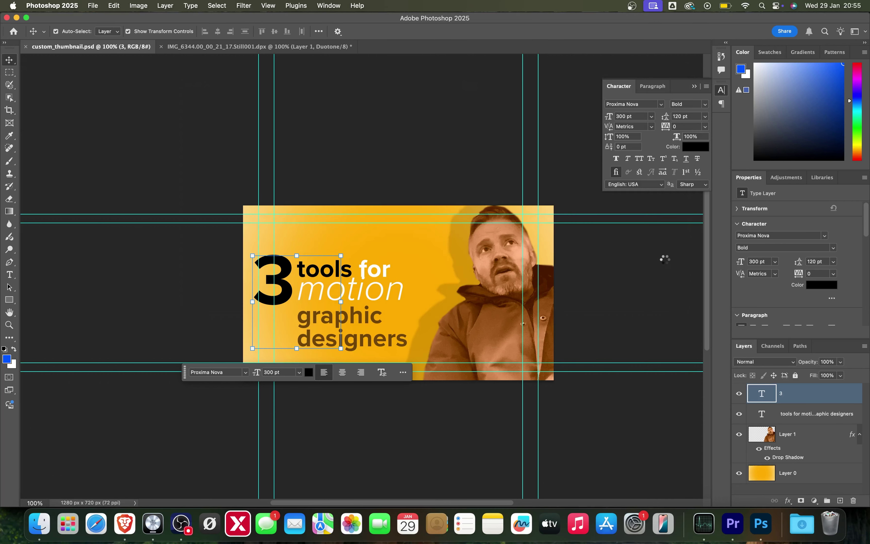